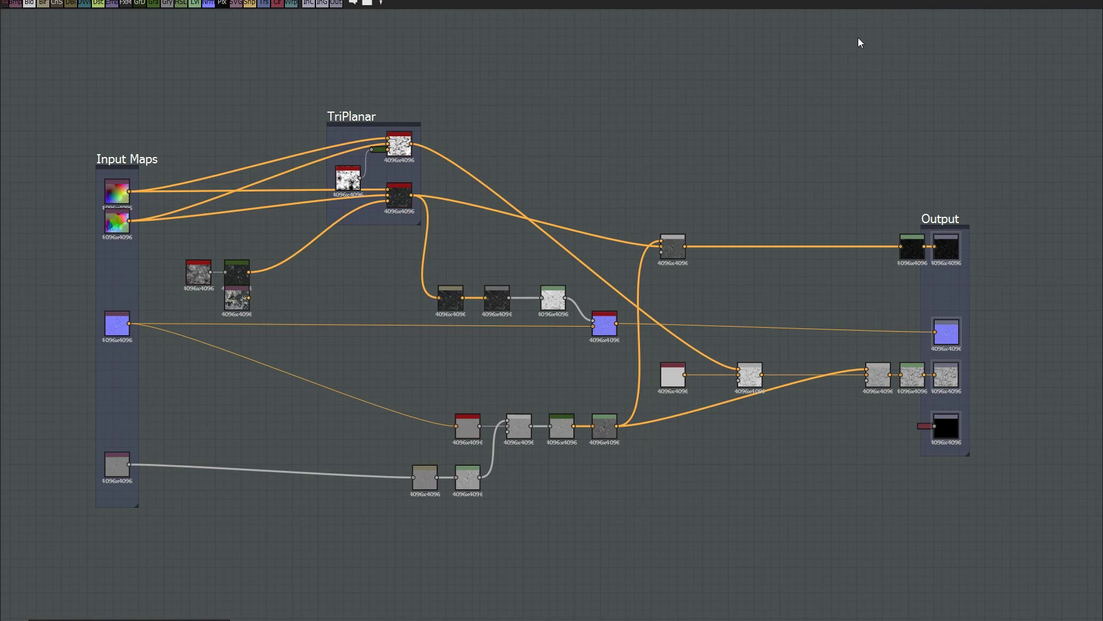
Look over the whole rock graph from the Input Maps frame through the TriPlanar frame to the Output frame
{"action": "scroll", "coordinate": [808, 78], "scroll_direction": "down", "scroll_amount": 2}
{"action": "scroll", "coordinate": [808, 78], "scroll_direction": "up", "scroll_amount": 2}
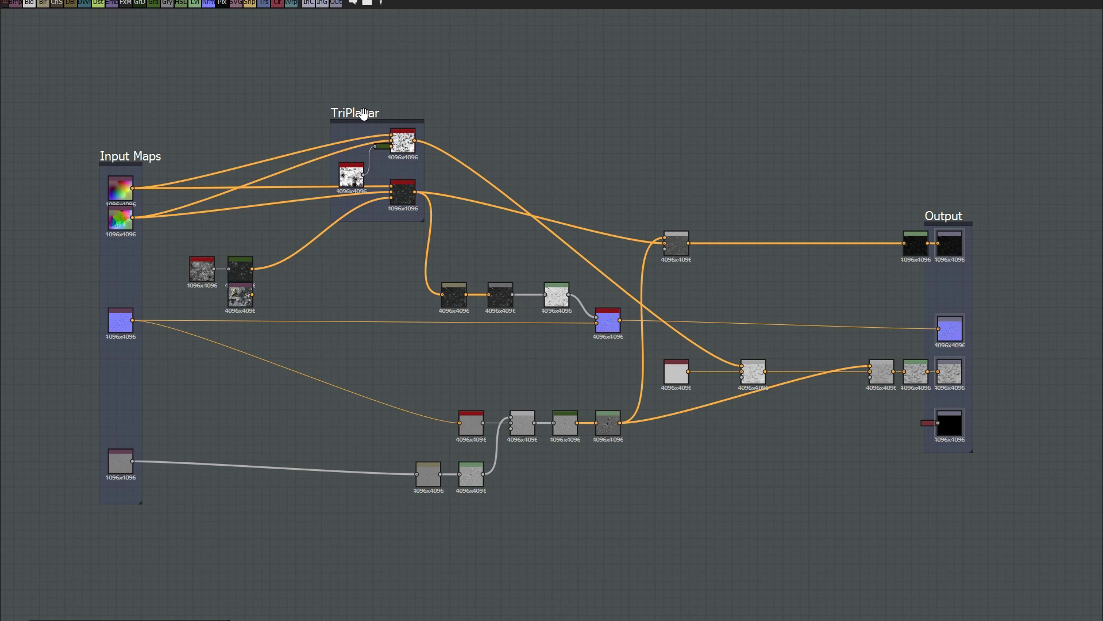
{"action": "left_click_drag", "start_coordinate": [355, 113], "coordinate": [358, 113]}
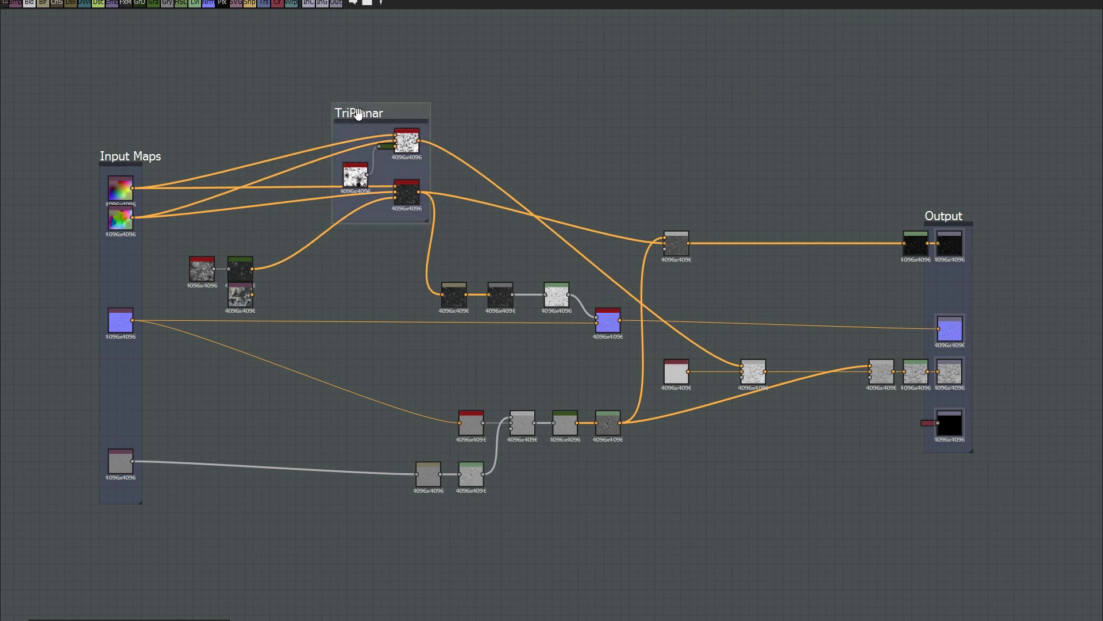
{"action": "key", "text": "ctrl+z"}
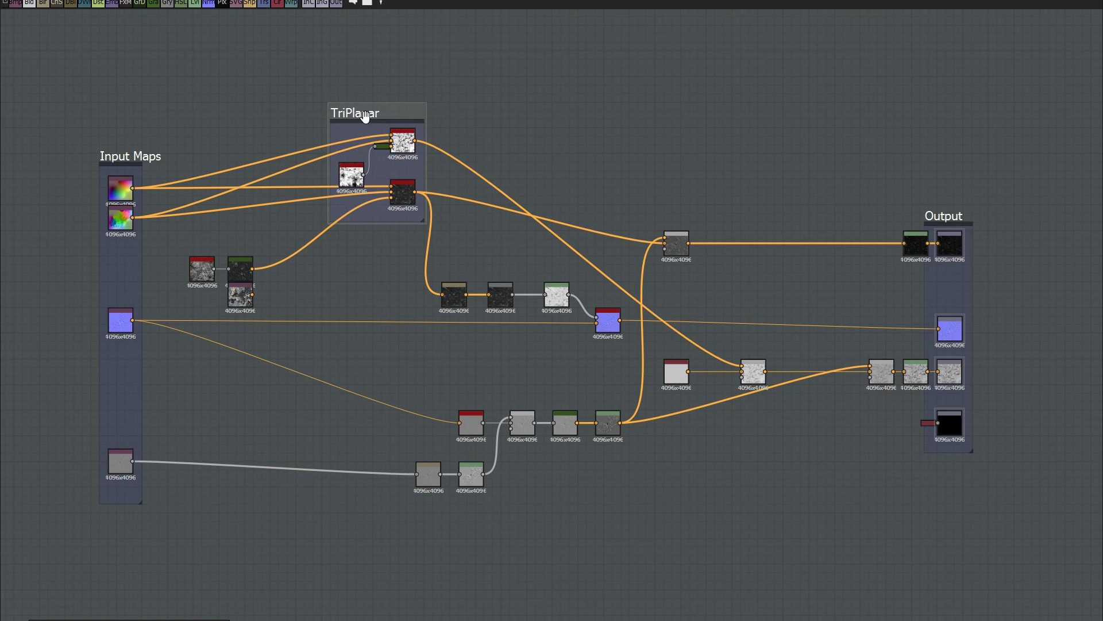
{"action": "middle_click_drag", "start_coordinate": [191, 129], "coordinate": [229, 125]}
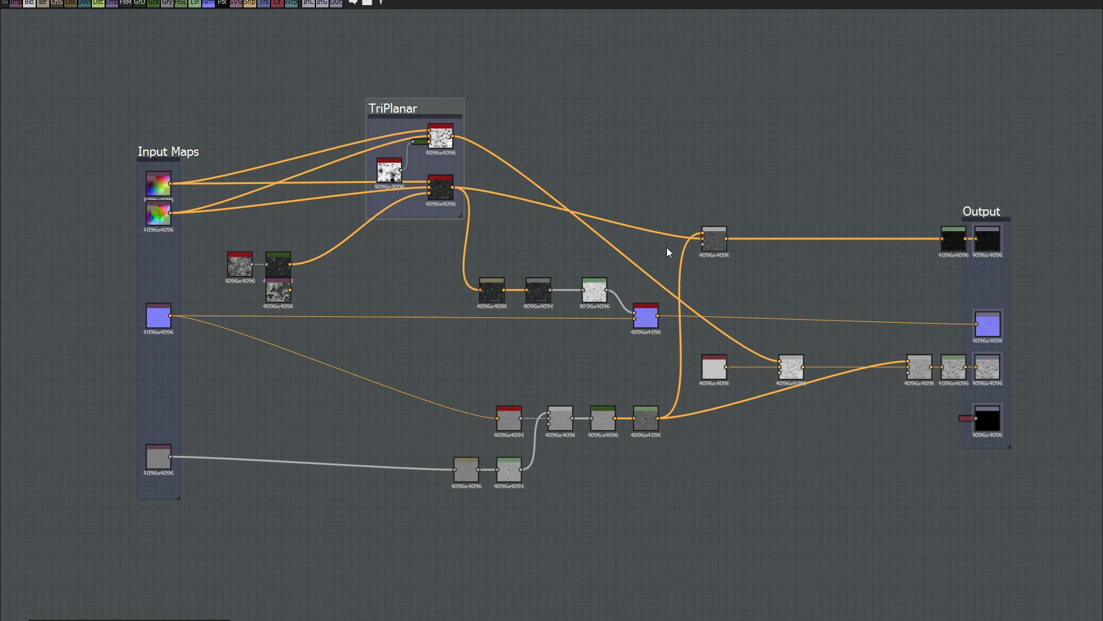
{"action": "middle_click_drag", "start_coordinate": [549, 337], "coordinate": [512, 332]}
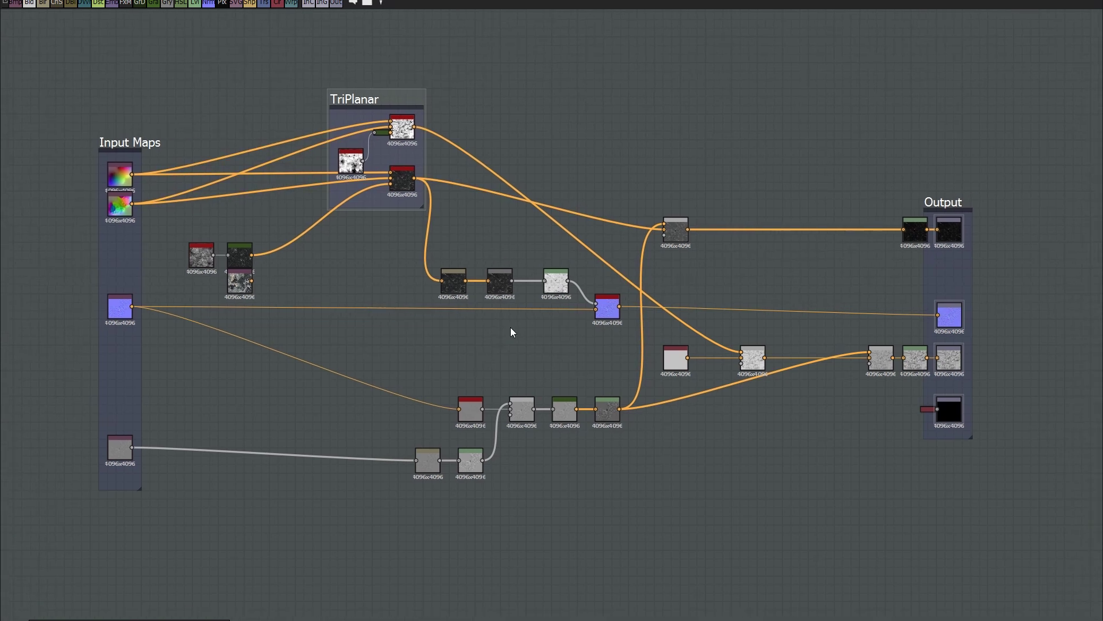
{"action": "scroll", "coordinate": [512, 332], "scroll_direction": "down", "scroll_amount": 2}
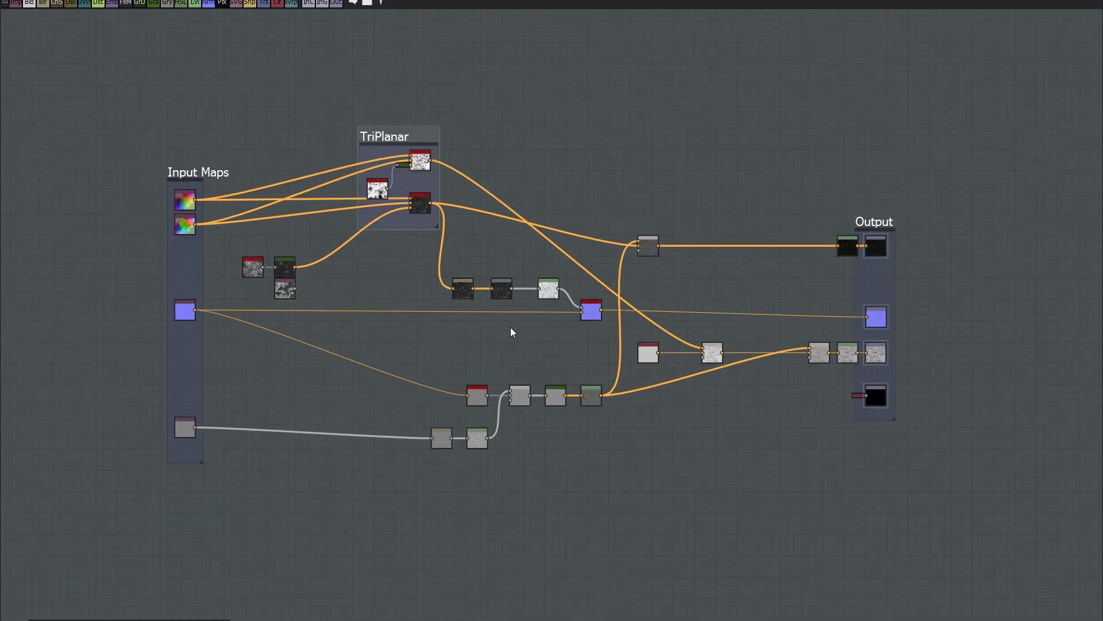
{"action": "scroll", "coordinate": [513, 332], "scroll_direction": "up", "scroll_amount": 2}
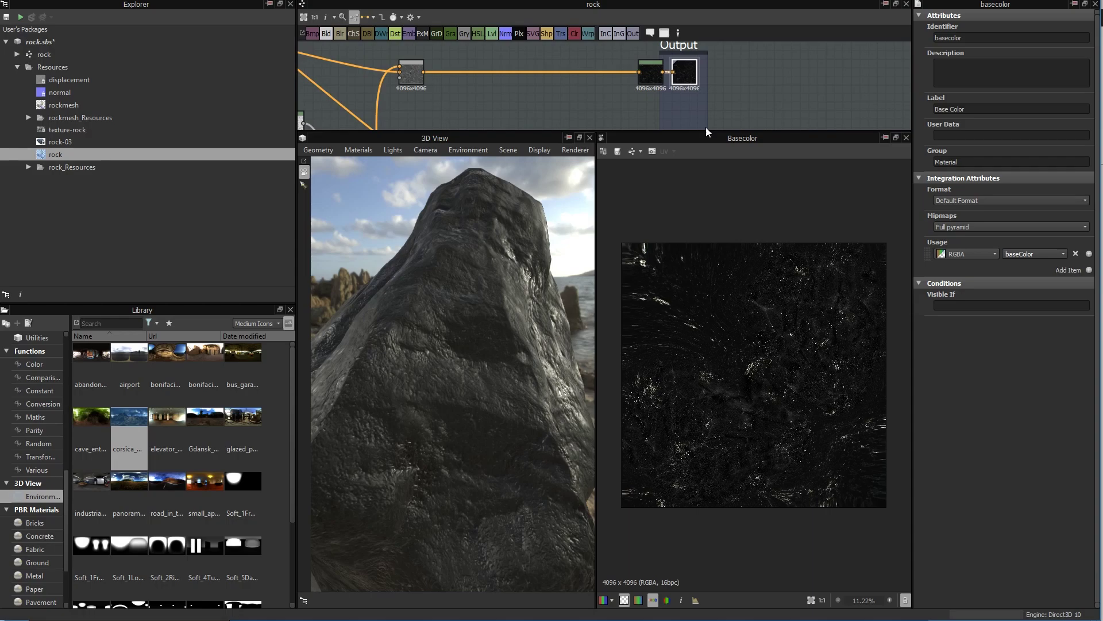
Examine the base color map up close in the 2D preview and compare it with the rock in the 3D view
{"action": "scroll", "coordinate": [715, 286], "scroll_direction": "up", "scroll_amount": 3}
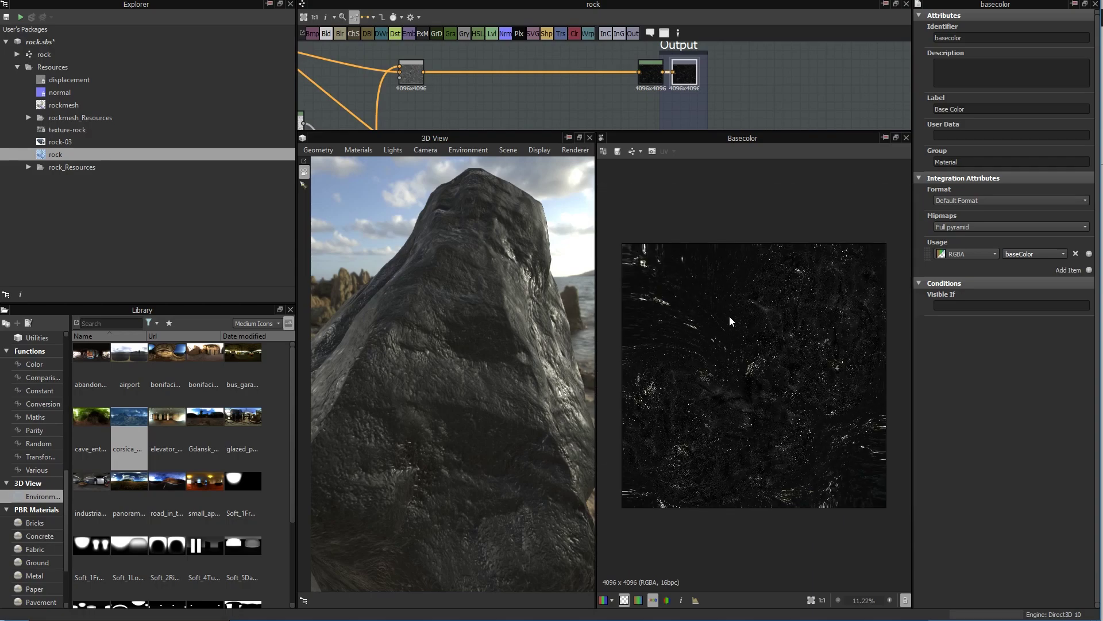
{"action": "scroll", "coordinate": [719, 326], "scroll_direction": "down", "scroll_amount": 3}
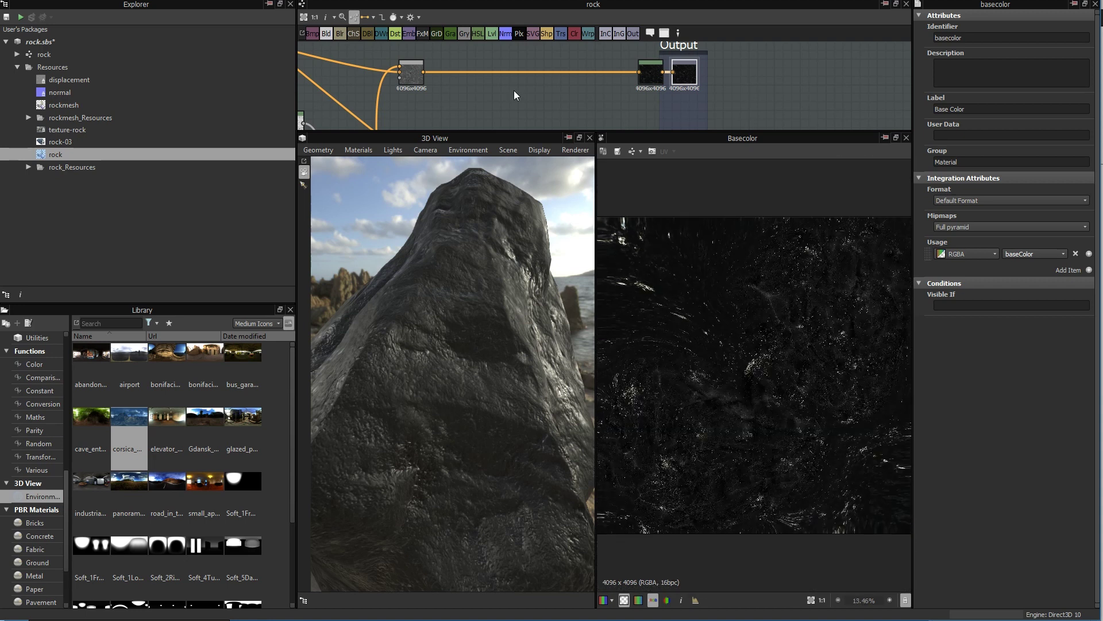
{"action": "scroll", "coordinate": [502, 84], "scroll_direction": "down", "scroll_amount": 3}
{"action": "middle_click_drag", "start_coordinate": [453, 78], "coordinate": [495, 112]}
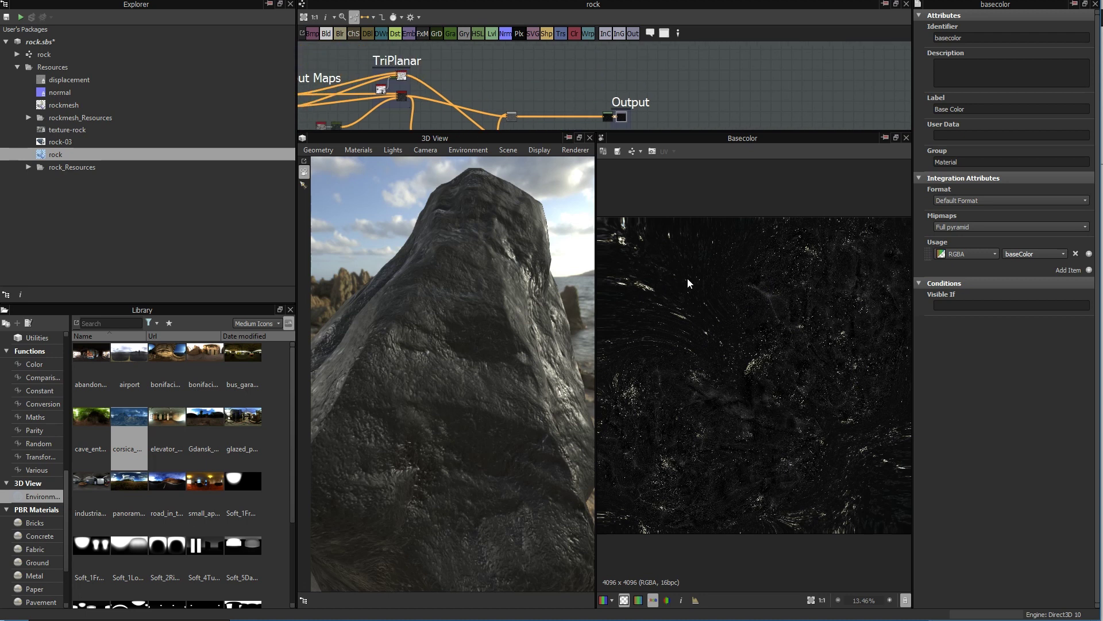
{"action": "scroll", "coordinate": [687, 278], "scroll_direction": "up", "scroll_amount": 3}
{"action": "middle_click_drag", "start_coordinate": [670, 102], "coordinate": [666, 64]}
{"action": "scroll", "coordinate": [777, 246], "scroll_direction": "down", "scroll_amount": 2}
{"action": "scroll", "coordinate": [775, 252], "scroll_direction": "up", "scroll_amount": 2}
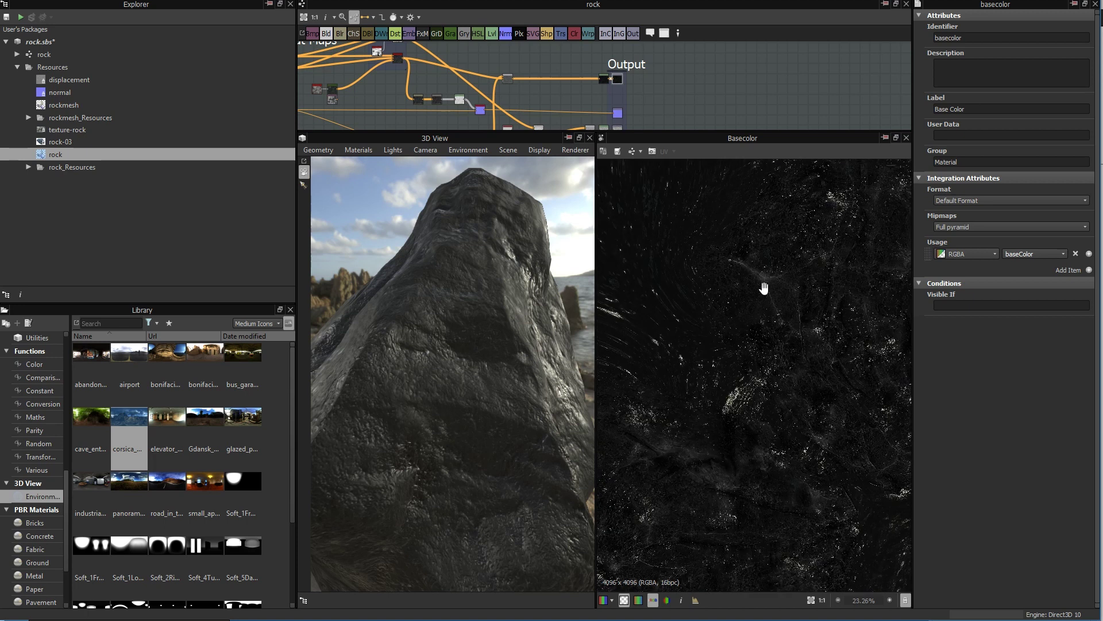
{"action": "mouse_move", "coordinate": [495, 308]}
{"action": "left_mouse_down"}
{"action": "mouse_move", "coordinate": [484, 313]}
{"action": "mouse_move", "coordinate": [504, 312]}
{"action": "left_mouse_up"}
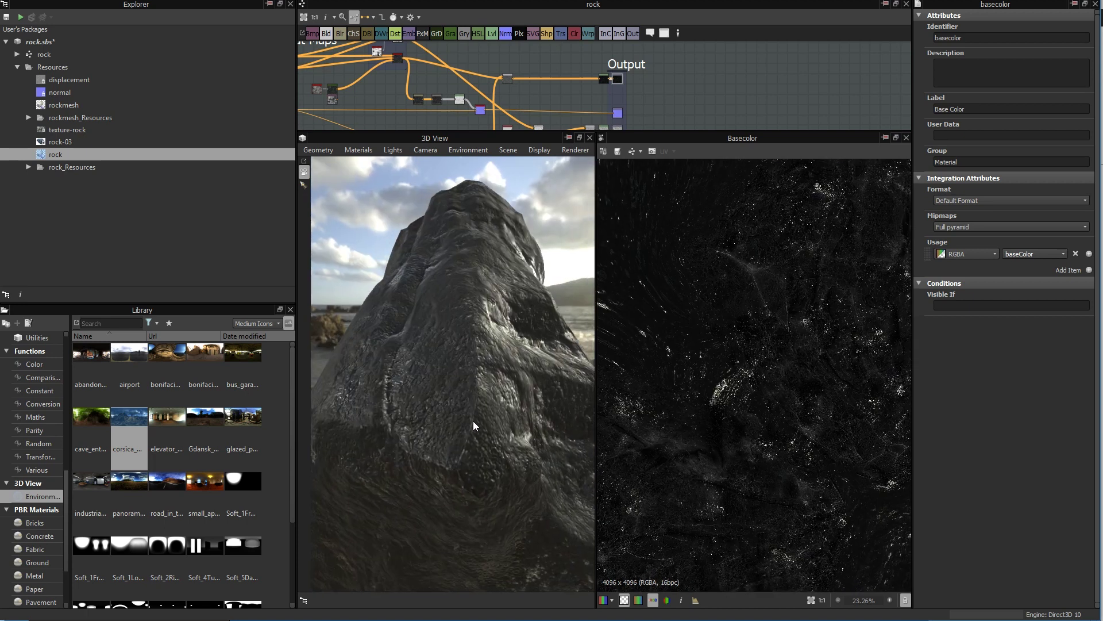
{"action": "scroll", "coordinate": [753, 446], "scroll_direction": "up", "scroll_amount": 3}
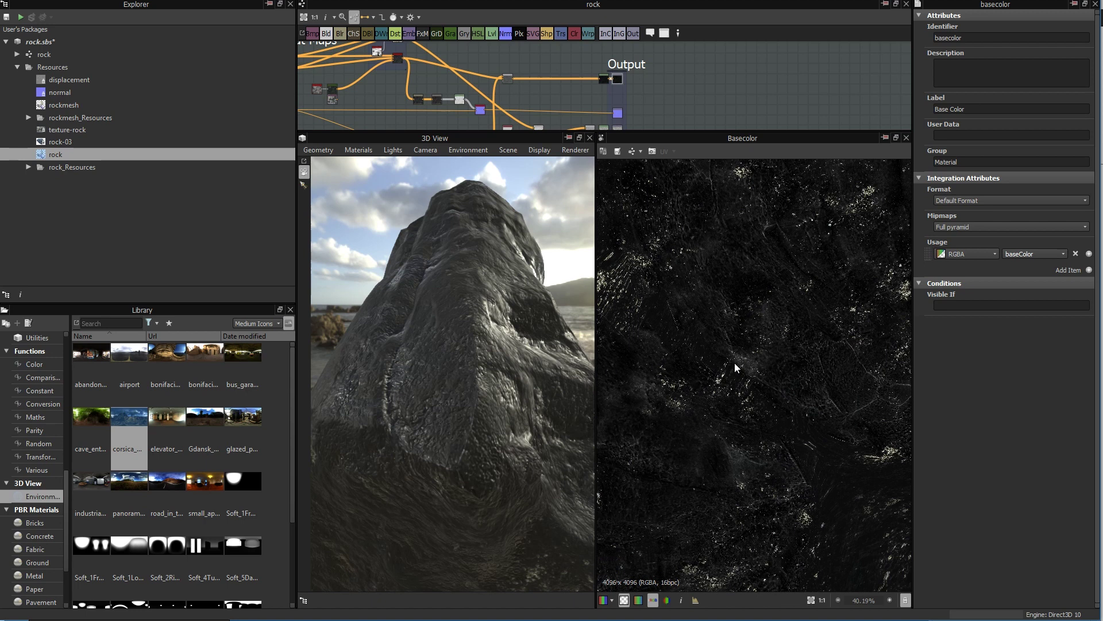
{"action": "scroll", "coordinate": [734, 363], "scroll_direction": "up", "scroll_amount": 2}
{"action": "scroll", "coordinate": [723, 253], "scroll_direction": "up", "scroll_amount": 1}
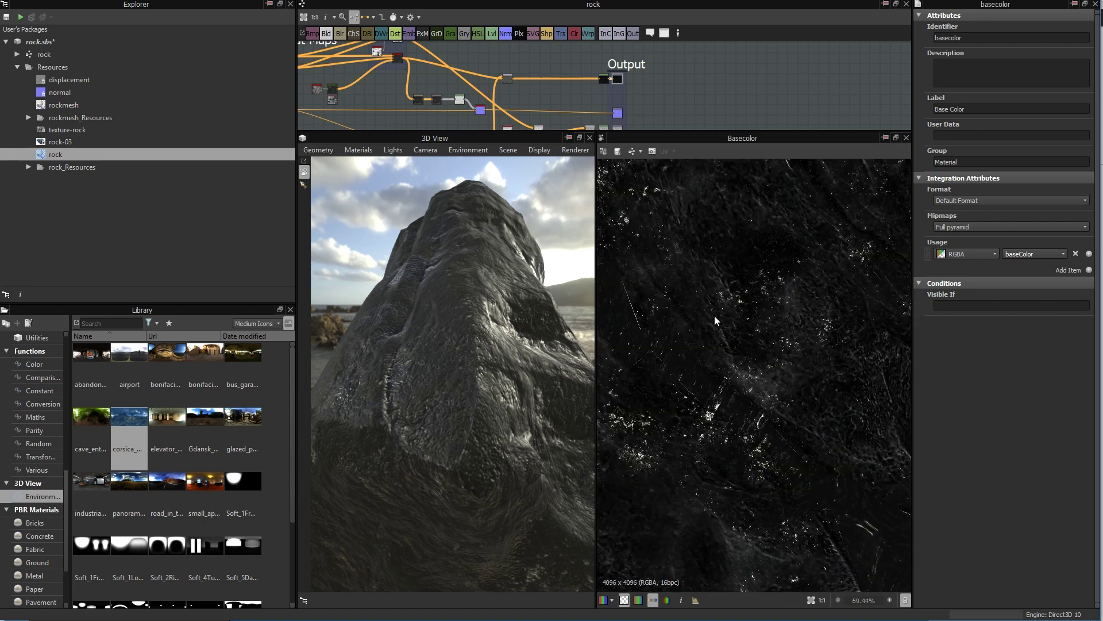
{"action": "scroll", "coordinate": [715, 316], "scroll_direction": "down", "scroll_amount": 1}
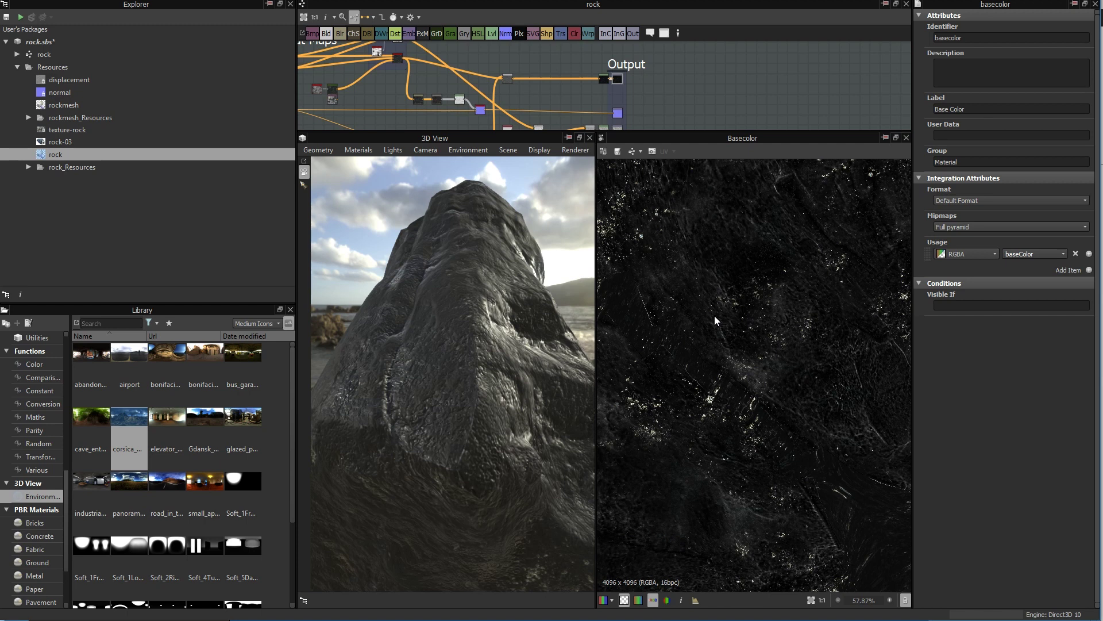
{"action": "scroll", "coordinate": [715, 315], "scroll_direction": "down", "scroll_amount": 2}
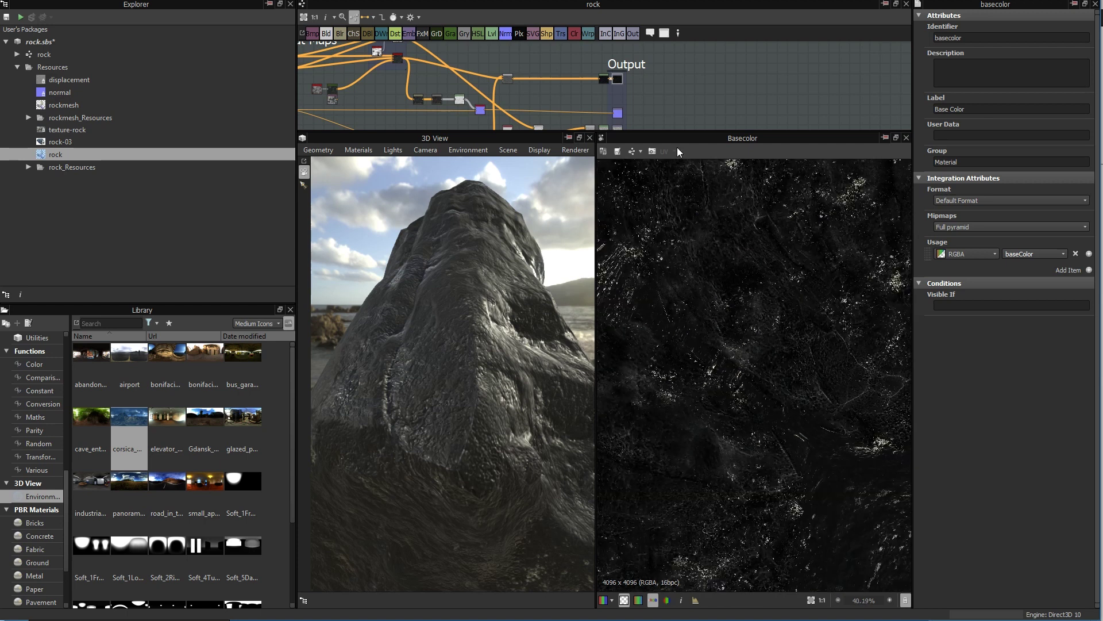
Display the normal output in the 2D preview and examine its surface detail up close
{"action": "middle_click_drag", "start_coordinate": [667, 90], "coordinate": [669, 61]}
{"action": "double_click", "coordinate": [619, 84]}
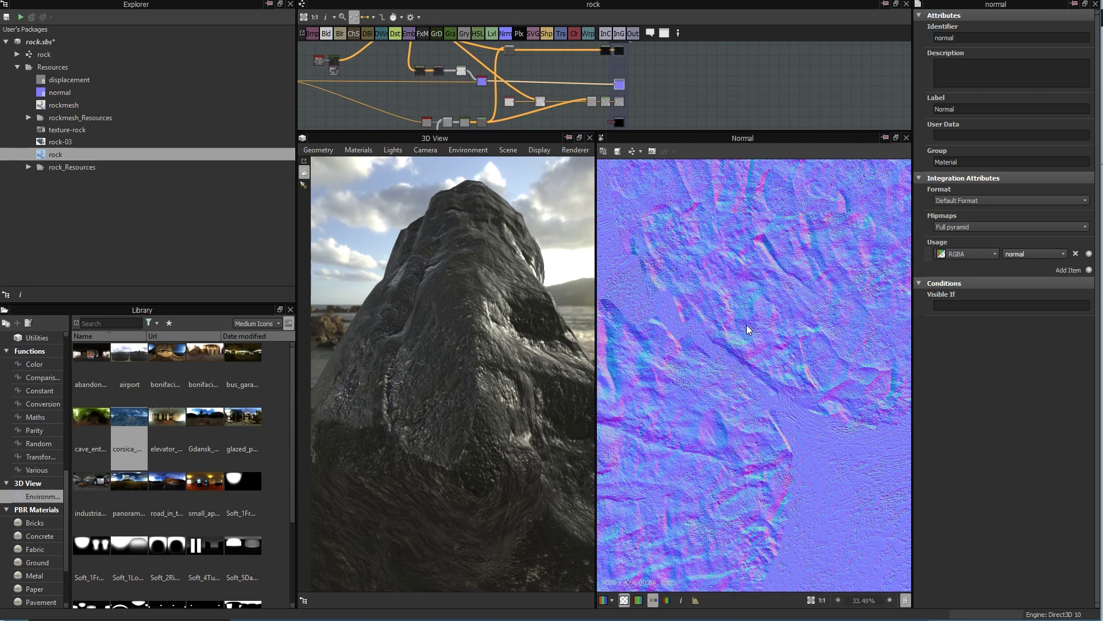
{"action": "scroll", "coordinate": [747, 325], "scroll_direction": "up", "scroll_amount": 4}
{"action": "middle_click_drag", "start_coordinate": [747, 324], "coordinate": [686, 431]}
{"action": "scroll", "coordinate": [702, 386], "scroll_direction": "down", "scroll_amount": 2}
{"action": "scroll", "coordinate": [703, 385], "scroll_direction": "up", "scroll_amount": 2}
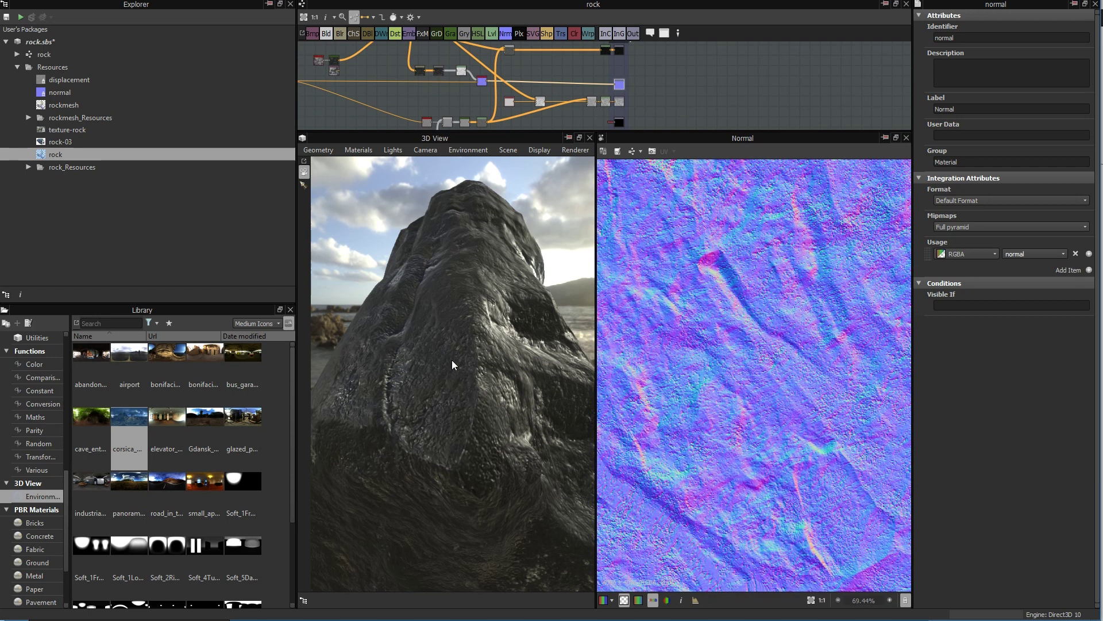
{"action": "scroll", "coordinate": [716, 325], "scroll_direction": "down", "scroll_amount": 1}
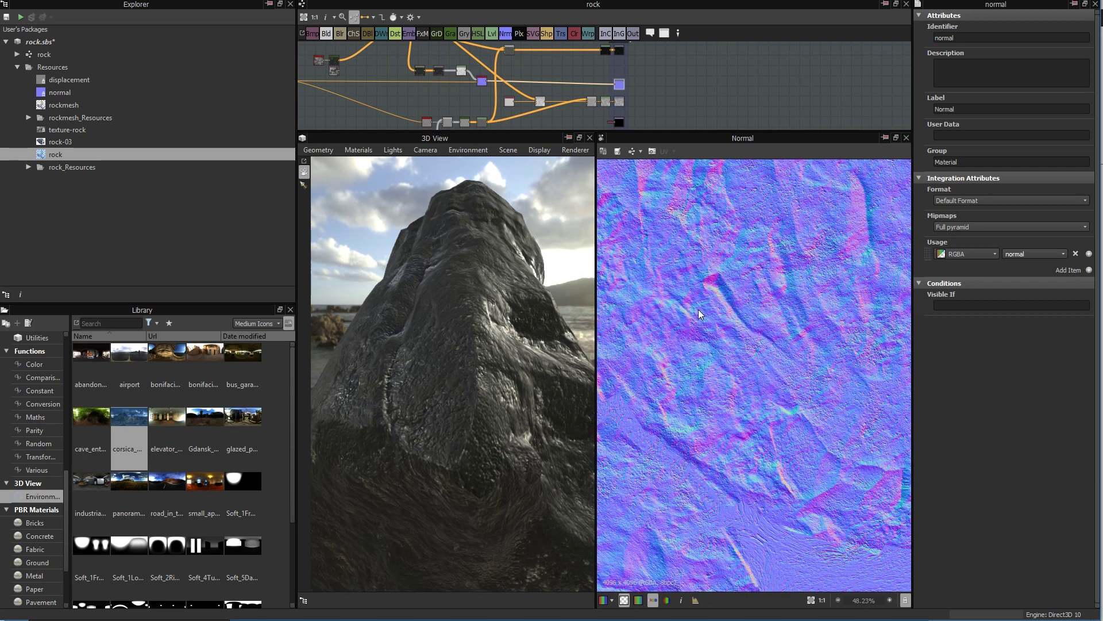
{"action": "scroll", "coordinate": [459, 100], "scroll_direction": "down", "scroll_amount": 2}
{"action": "scroll", "coordinate": [474, 97], "scroll_direction": "up", "scroll_amount": 2}
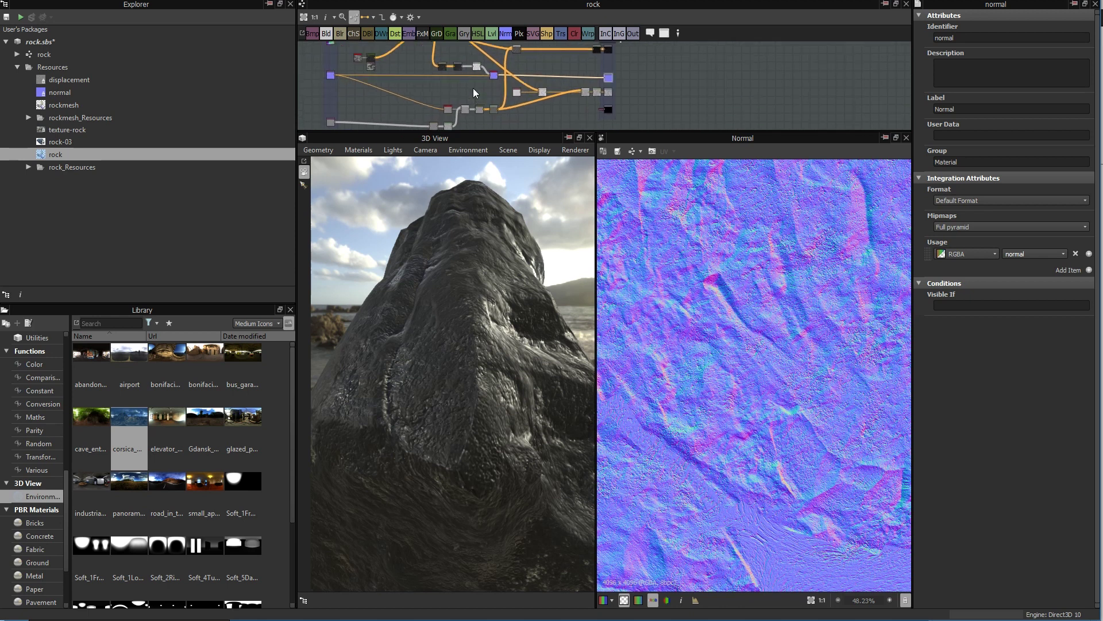
Preview the Levels and height_normal_blend nodes that feed the normal output, ending on the normal output itself
{"action": "scroll", "coordinate": [485, 87], "scroll_direction": "up", "scroll_amount": 3}
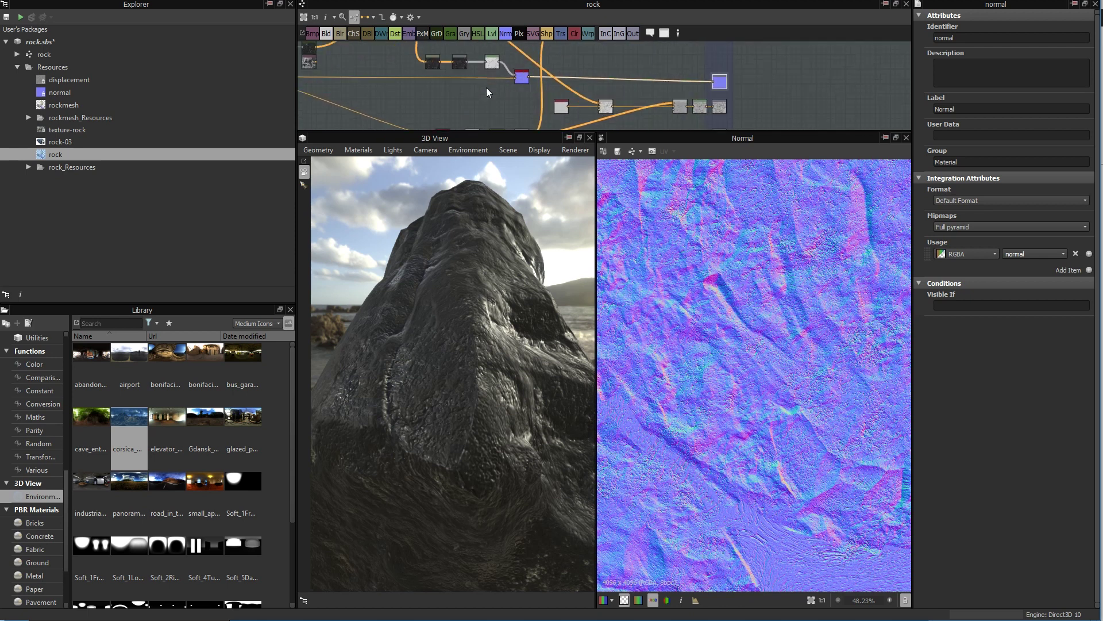
{"action": "double_click", "coordinate": [500, 58]}
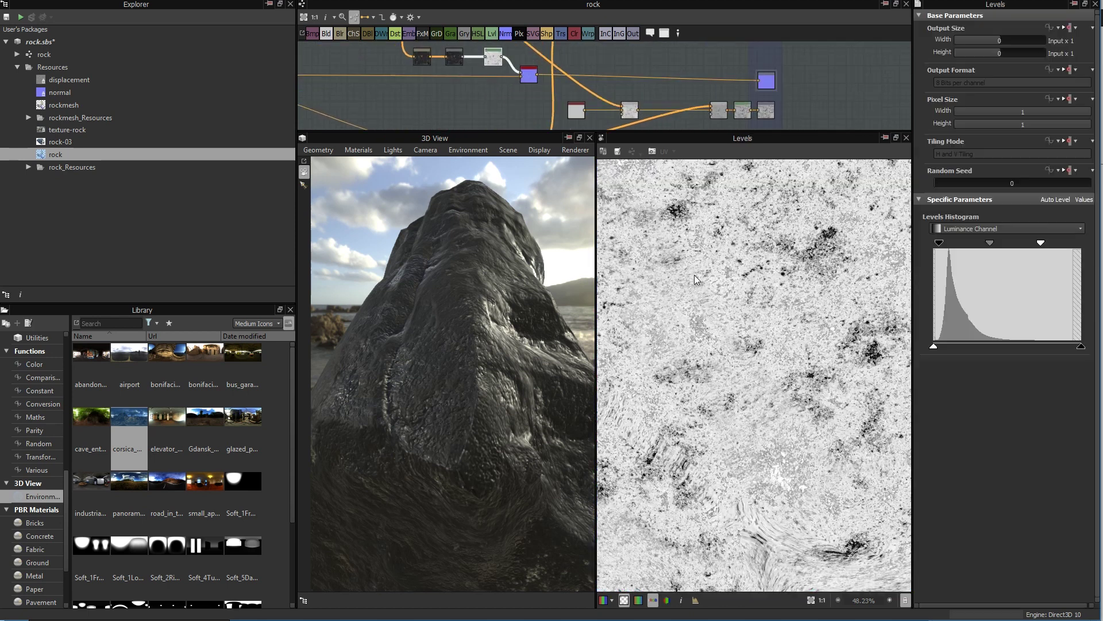
{"action": "double_click", "coordinate": [529, 76]}
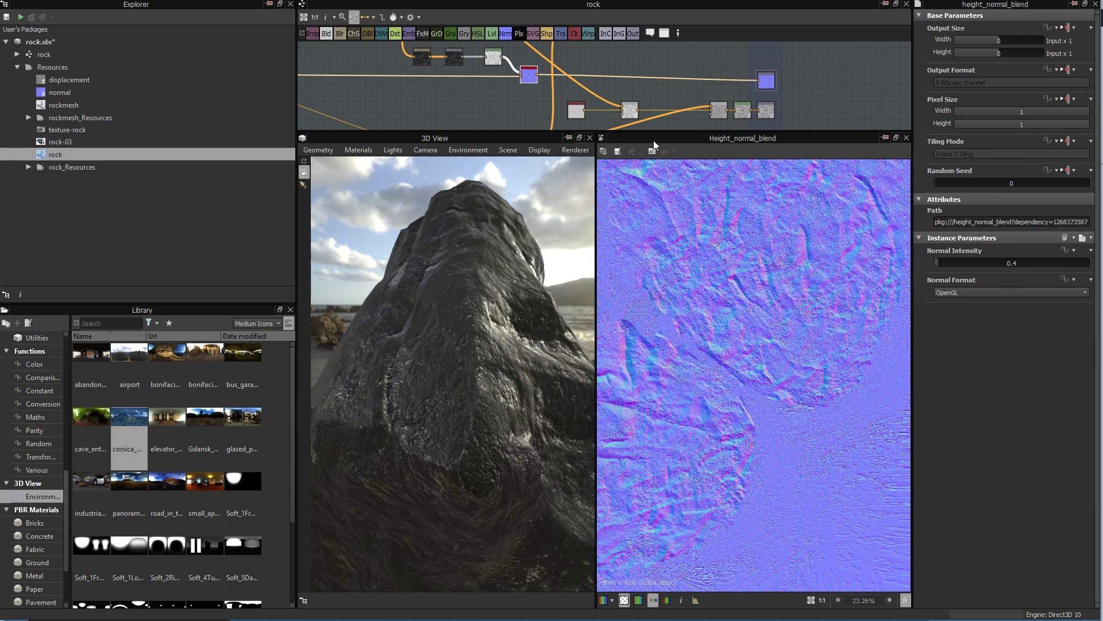
{"action": "scroll", "coordinate": [673, 98], "scroll_direction": "down", "scroll_amount": 1}
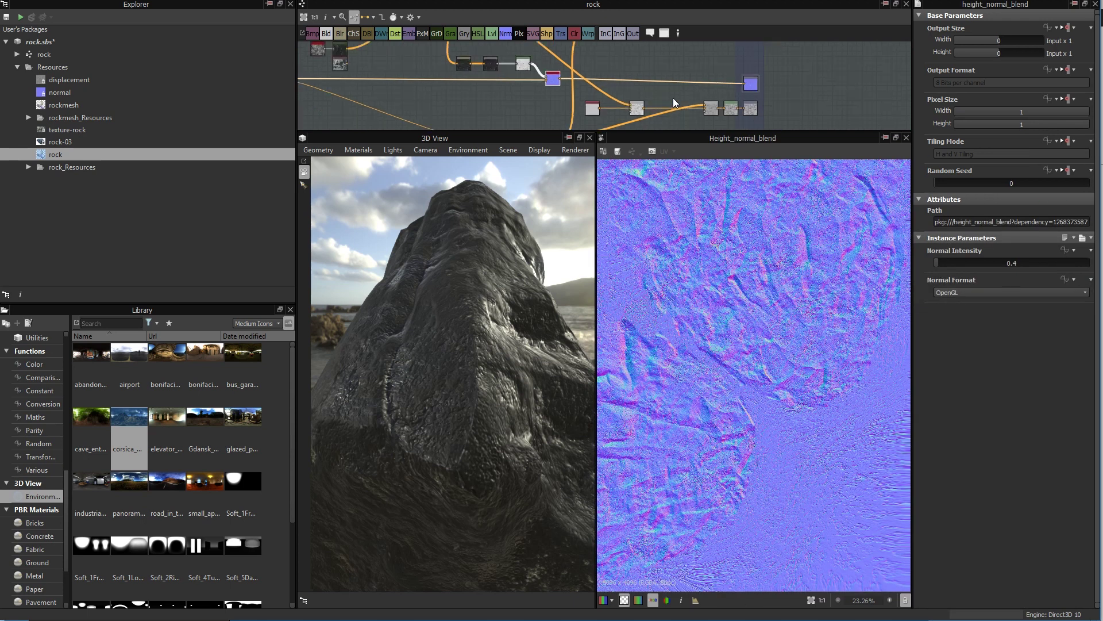
{"action": "double_click", "coordinate": [750, 85]}
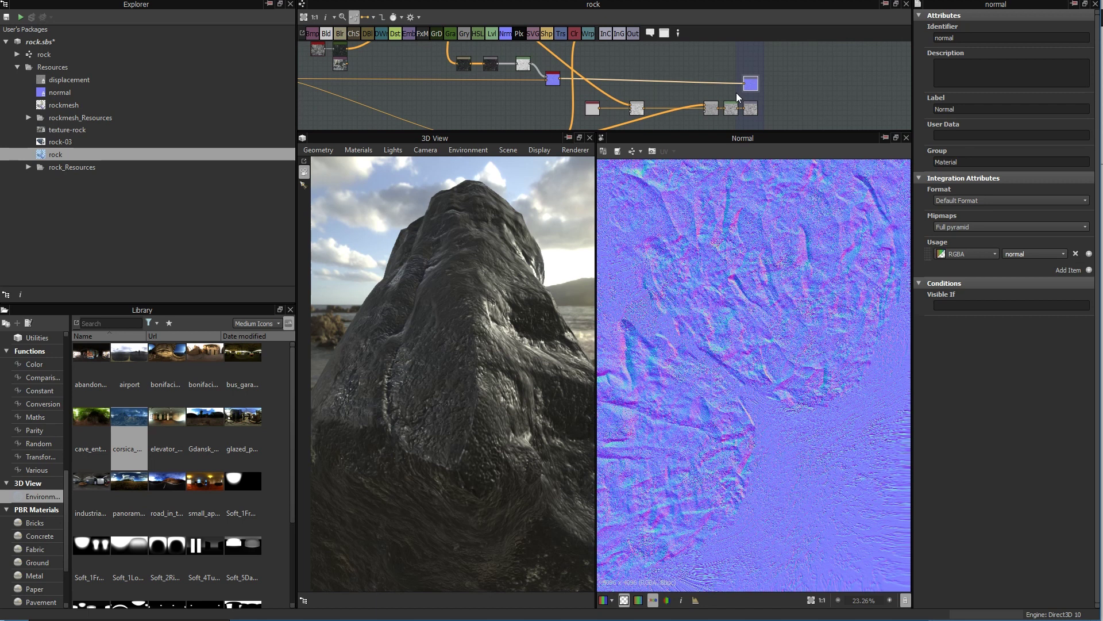
Display the roughness output in the 2D preview and examine its cracks and tonal variation up close
{"action": "scroll", "coordinate": [750, 86], "scroll_direction": "down", "scroll_amount": 1}
{"action": "double_click", "coordinate": [749, 106]}
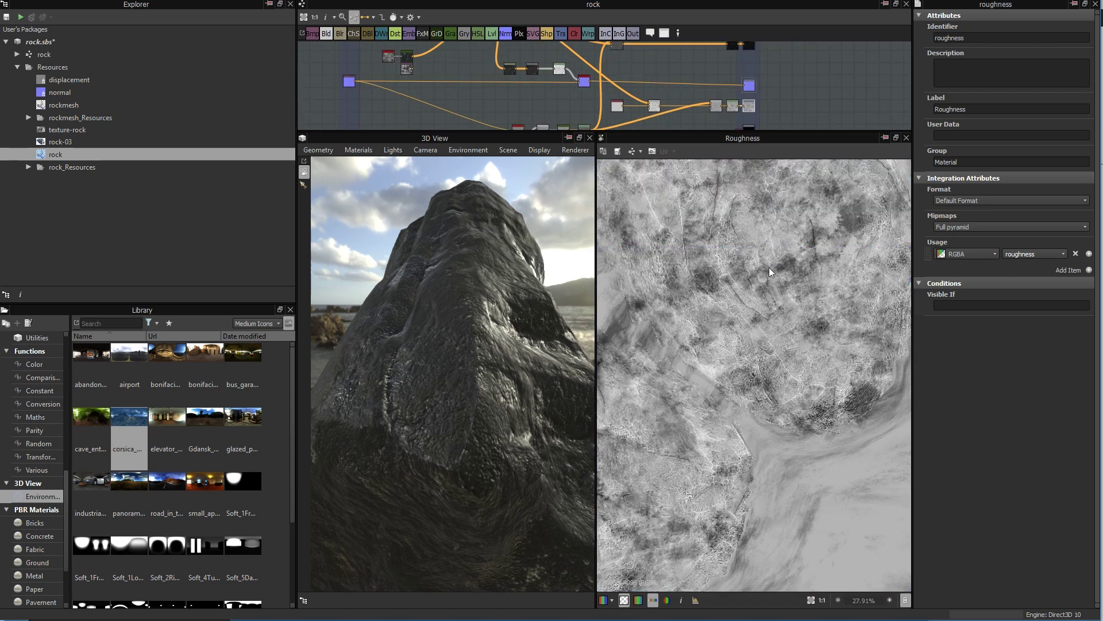
{"action": "scroll", "coordinate": [769, 267], "scroll_direction": "up", "scroll_amount": 1}
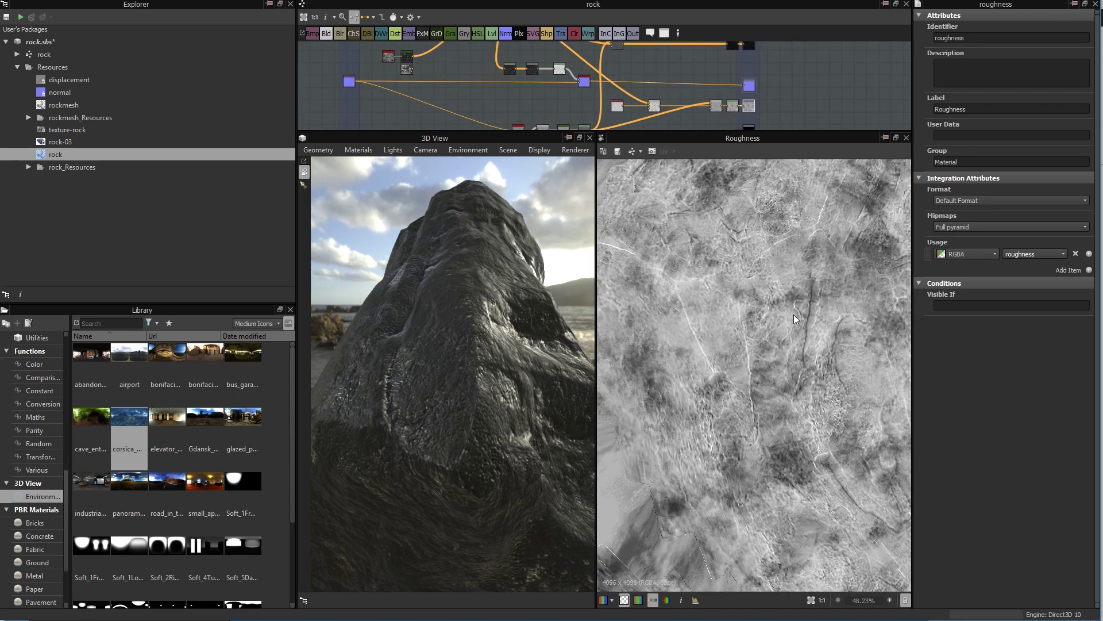
{"action": "scroll", "coordinate": [723, 285], "scroll_direction": "up", "scroll_amount": 1}
{"action": "middle_click_drag", "start_coordinate": [753, 340], "coordinate": [818, 282]}
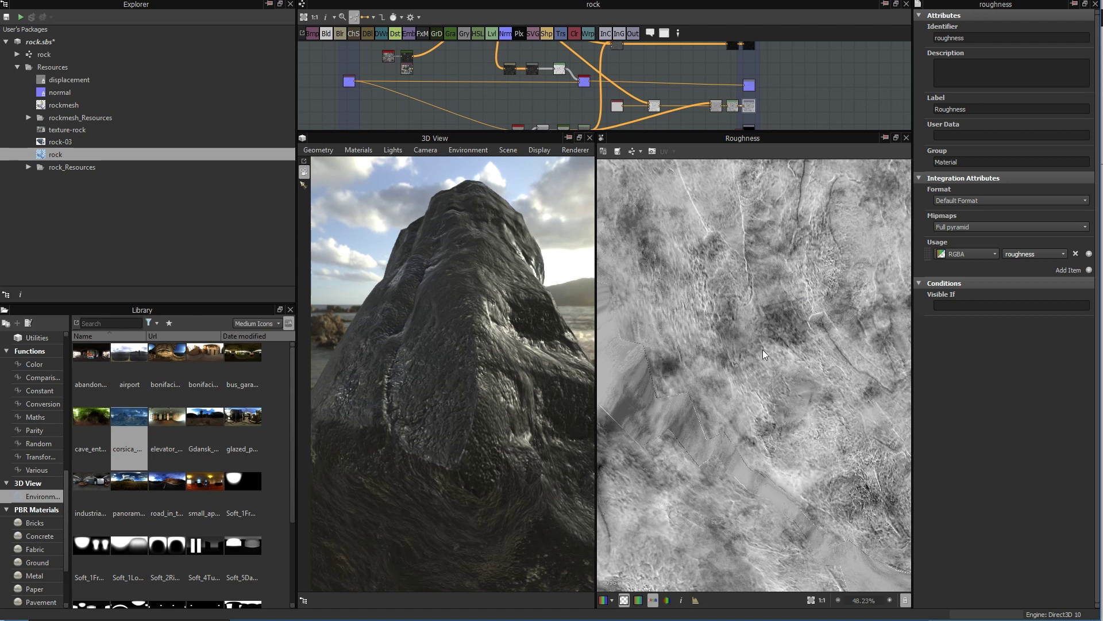
{"action": "scroll", "coordinate": [756, 350], "scroll_direction": "down", "scroll_amount": 2}
{"action": "scroll", "coordinate": [757, 350], "scroll_direction": "up", "scroll_amount": 2}
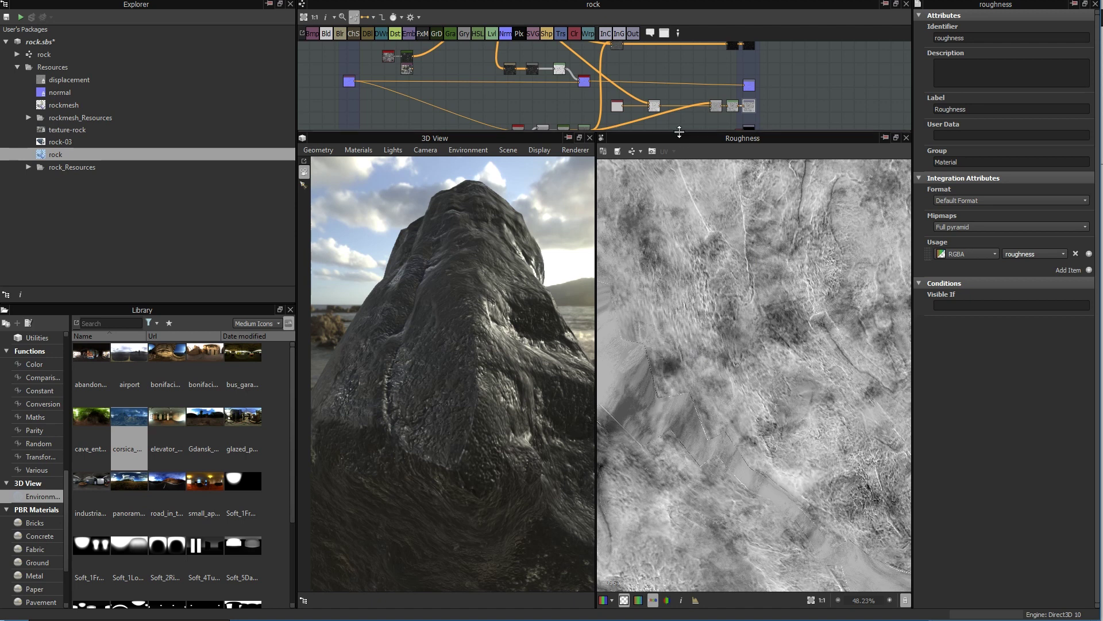
Display the metallic output in the 2D preview and enlarge the graph area above the previews
{"action": "left_click_drag", "start_coordinate": [693, 131], "coordinate": [684, 190]}
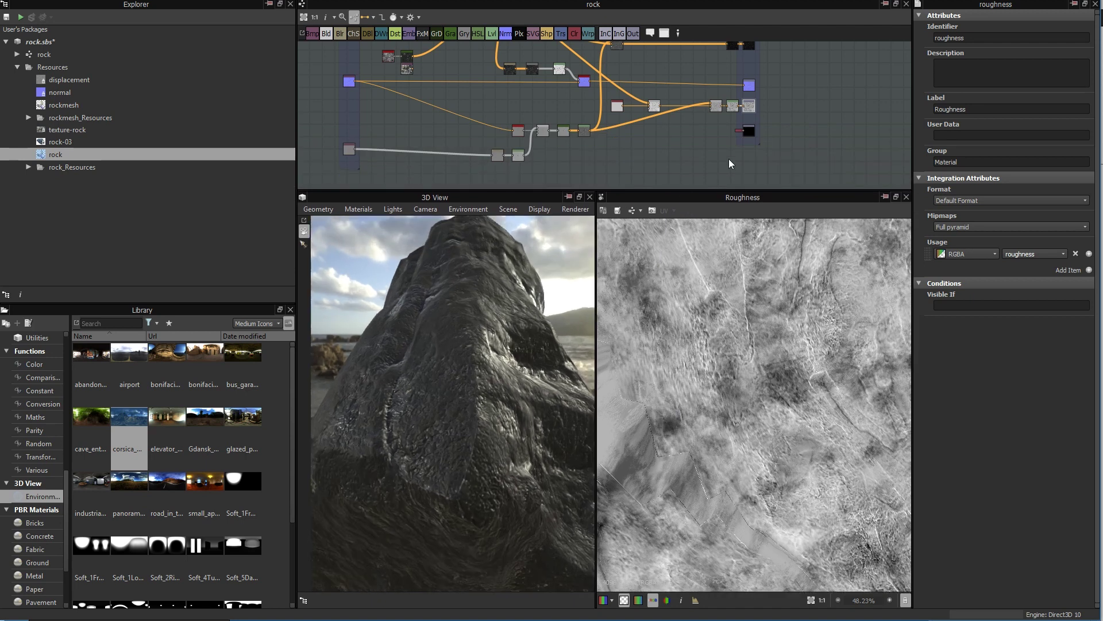
{"action": "left_click", "coordinate": [748, 130]}
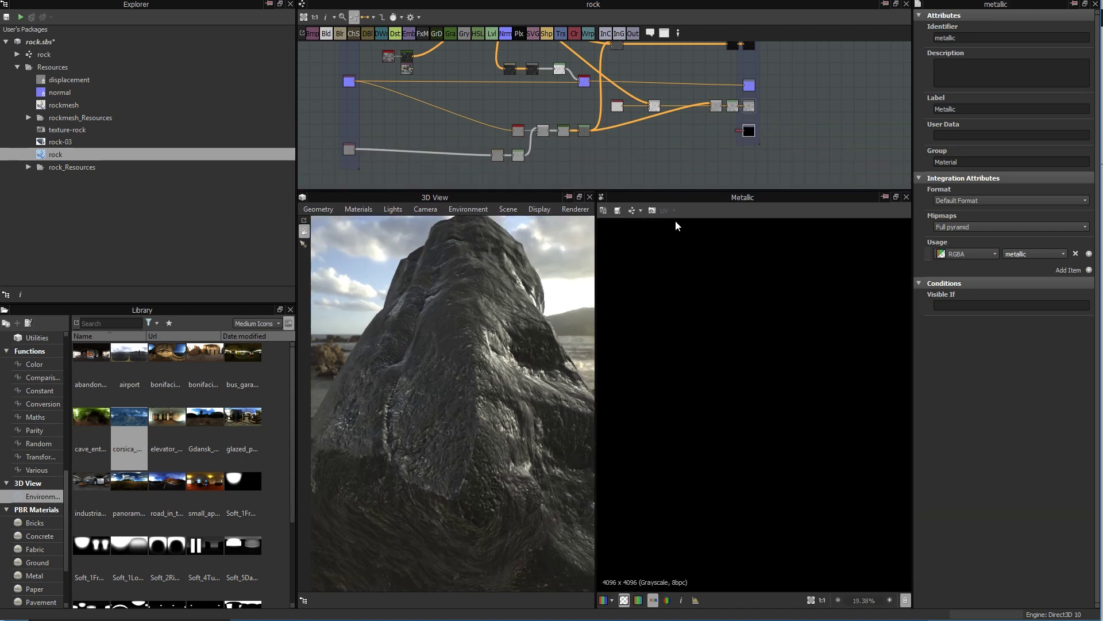
{"action": "left_click_drag", "start_coordinate": [637, 190], "coordinate": [626, 284]}
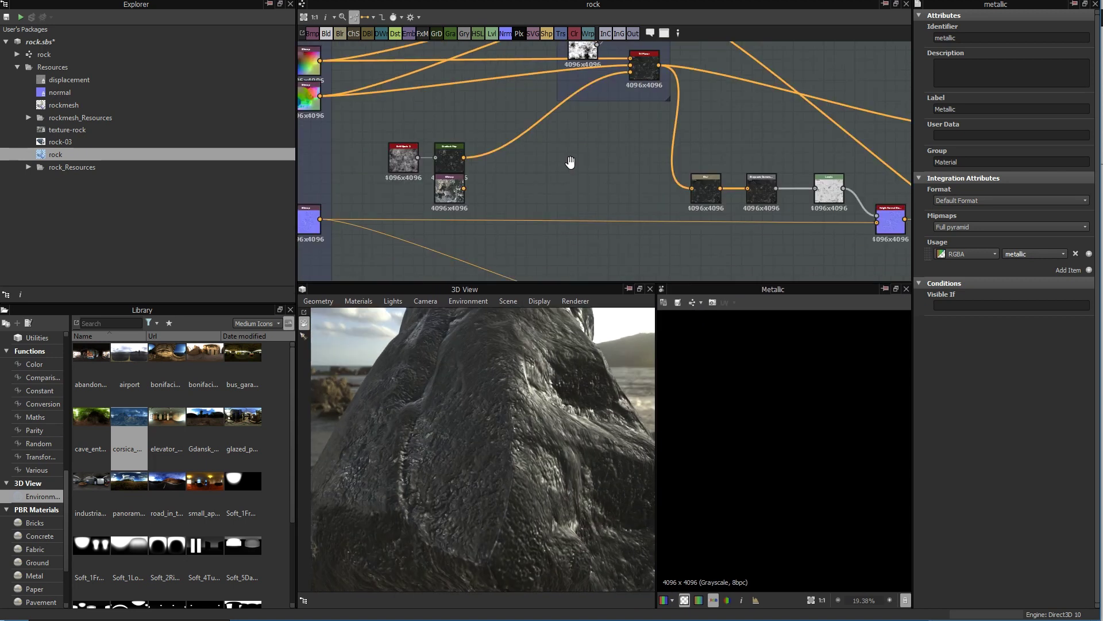
Preview the bnw_spots_2 noise node that feeds the gradient map beside the Input Maps frame
{"action": "middle_click_drag", "start_coordinate": [571, 163], "coordinate": [646, 224]}
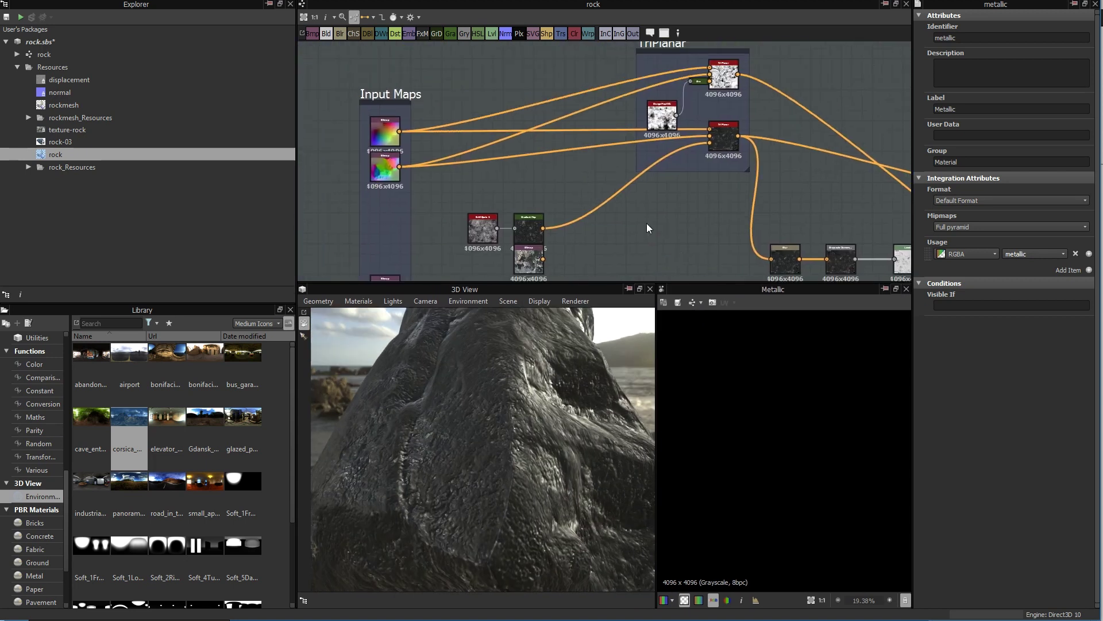
{"action": "middle_click_drag", "start_coordinate": [668, 161], "coordinate": [663, 171]}
{"action": "middle_click_drag", "start_coordinate": [669, 206], "coordinate": [656, 188]}
{"action": "middle_click_drag", "start_coordinate": [592, 238], "coordinate": [612, 206]}
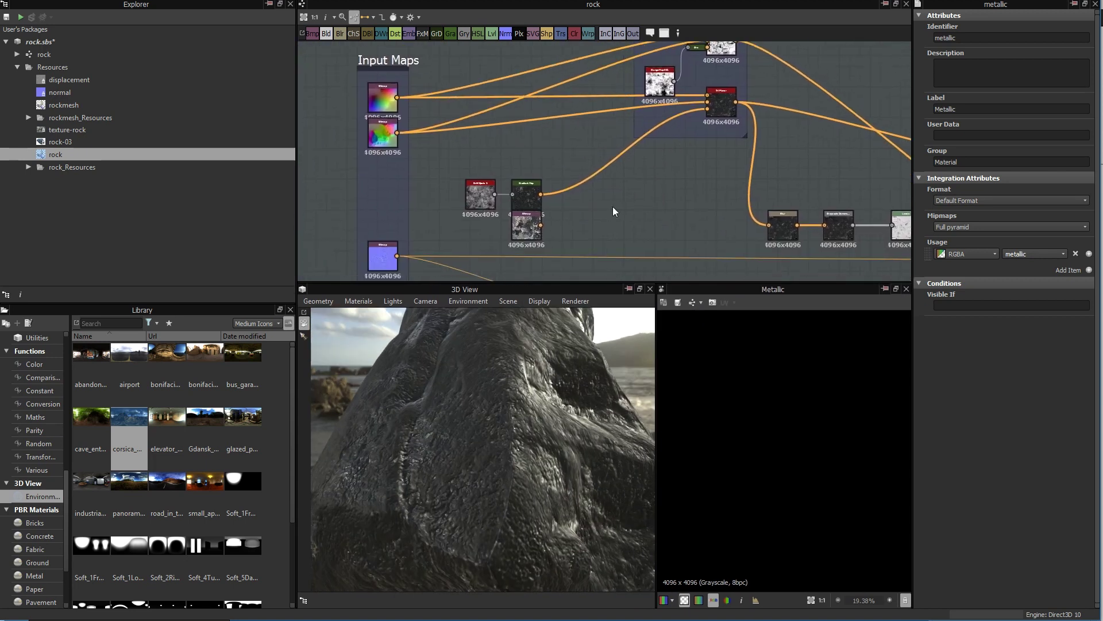
{"action": "left_click", "coordinate": [482, 198]}
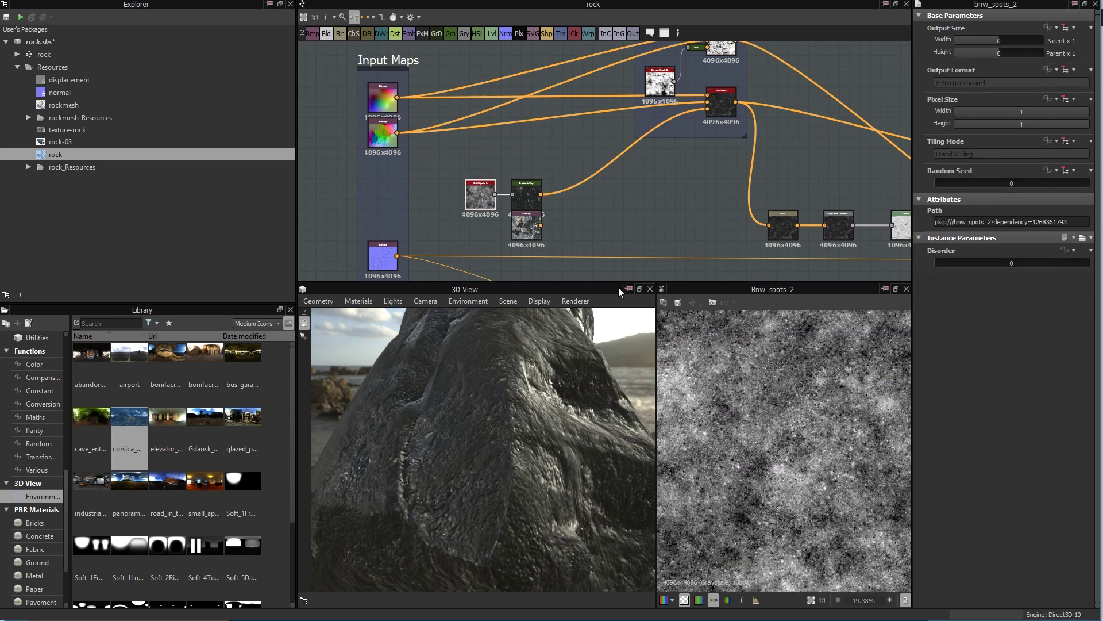
Widen the 3D view slightly and examine the BnW Spots 2 noise up close in the 2D preview
{"action": "left_click_drag", "start_coordinate": [656, 334], "coordinate": [660, 345]}
{"action": "scroll", "coordinate": [749, 394], "scroll_direction": "down", "scroll_amount": 1}
{"action": "scroll", "coordinate": [749, 394], "scroll_direction": "up", "scroll_amount": 2}
{"action": "scroll", "coordinate": [757, 403], "scroll_direction": "up", "scroll_amount": 1}
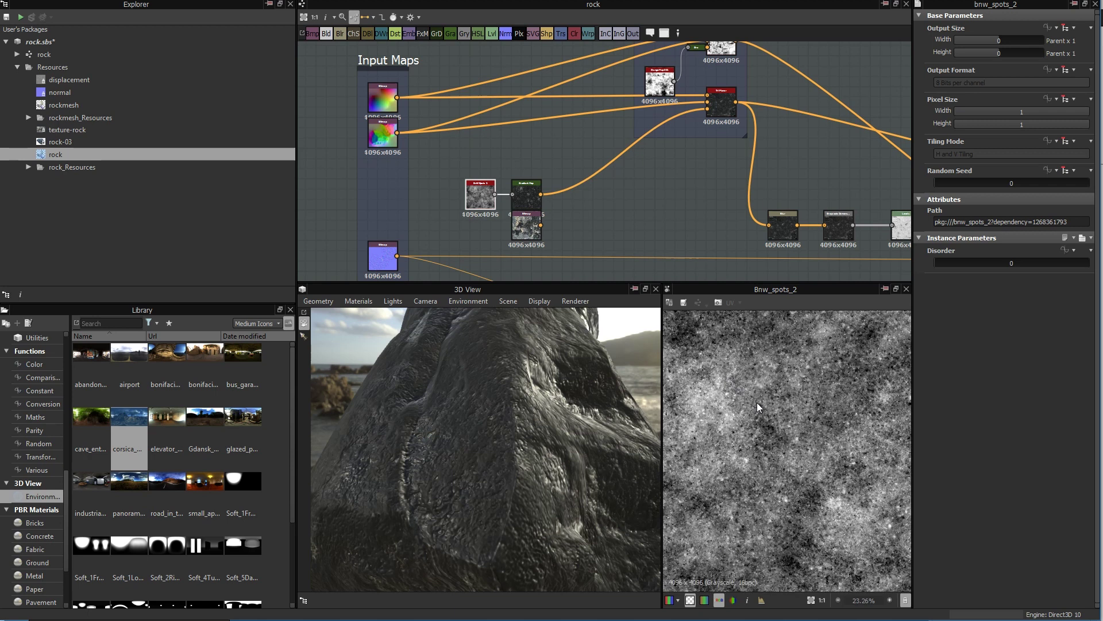
{"action": "scroll", "coordinate": [757, 397], "scroll_direction": "up", "scroll_amount": 1}
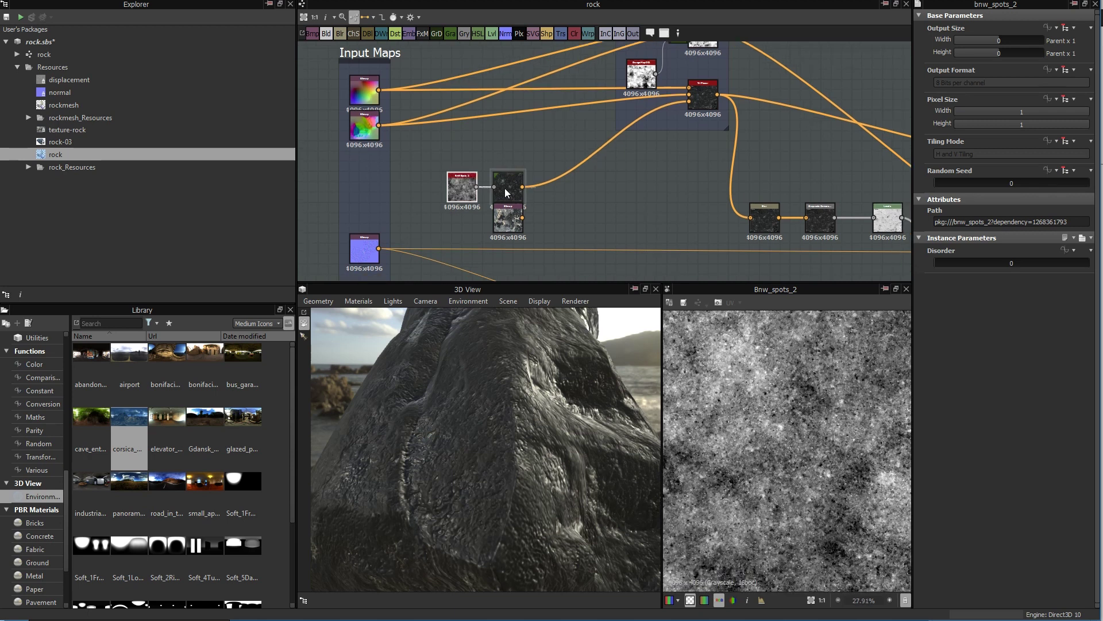
Display the Gradient Map node fed by BnW Spots 2 in the 2D preview
{"action": "left_click", "coordinate": [508, 193]}
{"action": "double_click", "coordinate": [505, 189]}
{"action": "scroll", "coordinate": [695, 208], "scroll_direction": "down", "scroll_amount": 1}
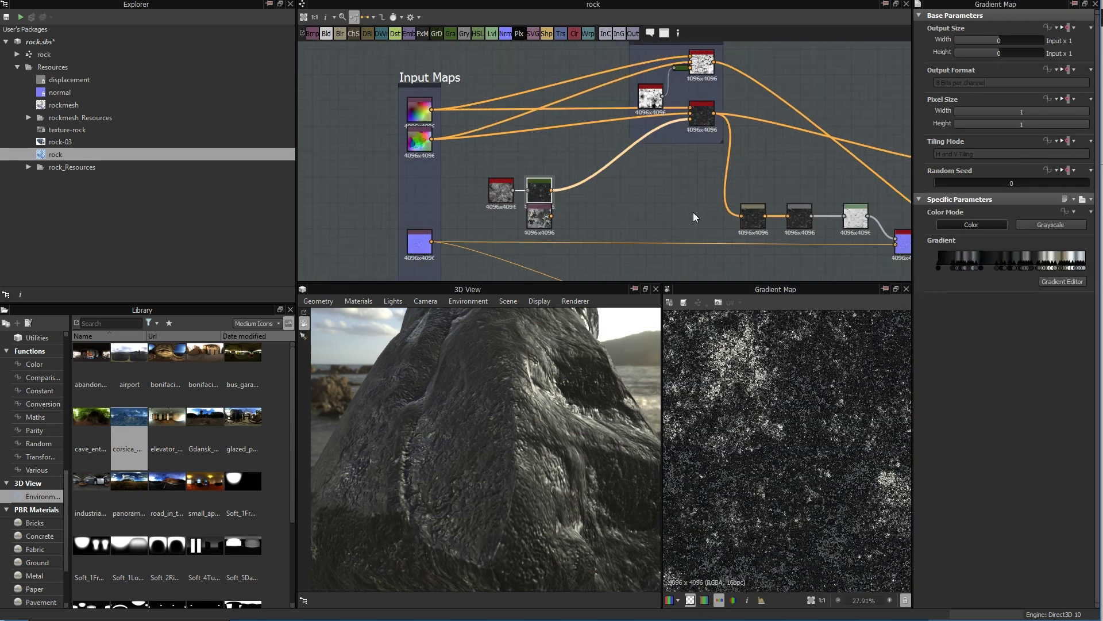
Select the texture-rock Bitmap node below the Gradient Map and enlarge it in the graph
{"action": "middle_click_drag", "start_coordinate": [694, 210], "coordinate": [692, 189]}
{"action": "scroll", "coordinate": [620, 192], "scroll_direction": "up", "scroll_amount": 3}
{"action": "scroll", "coordinate": [639, 191], "scroll_direction": "up", "scroll_amount": 3}
{"action": "middle_click_drag", "start_coordinate": [562, 189], "coordinate": [691, 188]}
{"action": "scroll", "coordinate": [691, 188], "scroll_direction": "up", "scroll_amount": 3}
{"action": "middle_click_drag", "start_coordinate": [523, 191], "coordinate": [687, 170]}
{"action": "scroll", "coordinate": [660, 189], "scroll_direction": "up", "scroll_amount": 2}
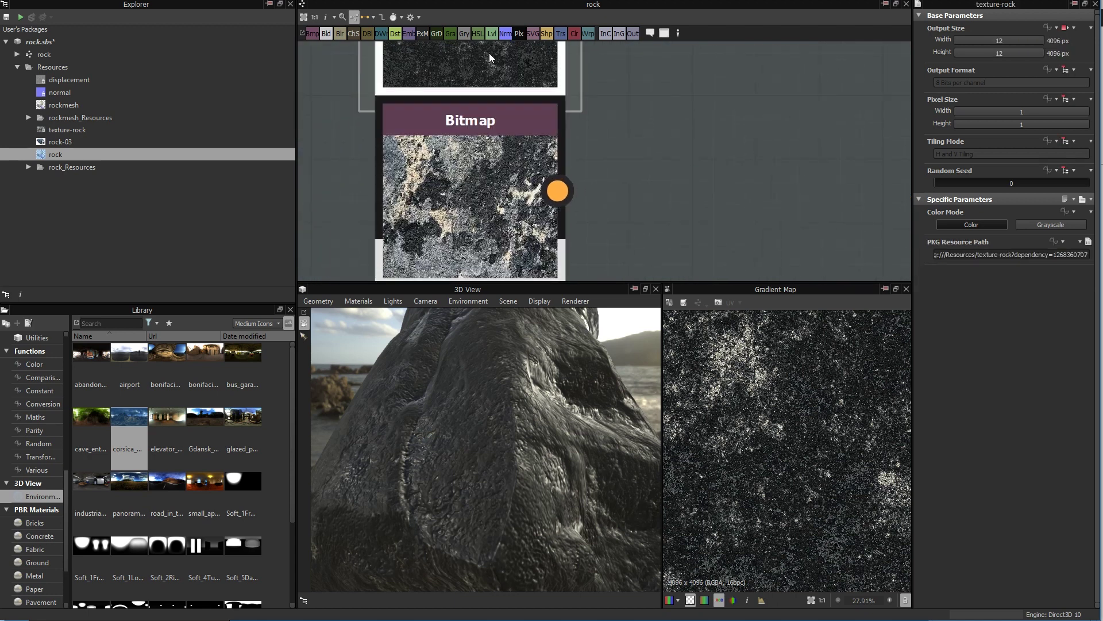
Open the Gradient Map's Gradient Editor and pick a gradient from a short stroke across the dark part of the texture-rock bitmap
{"action": "left_click", "coordinate": [1062, 281]}
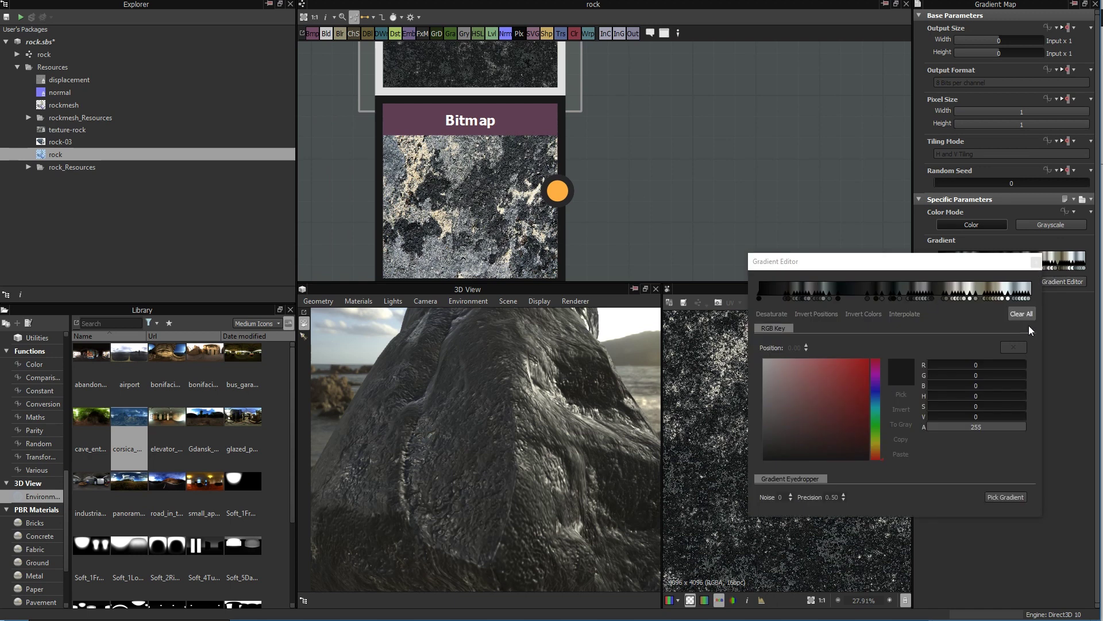
{"action": "left_click", "coordinate": [1005, 496]}
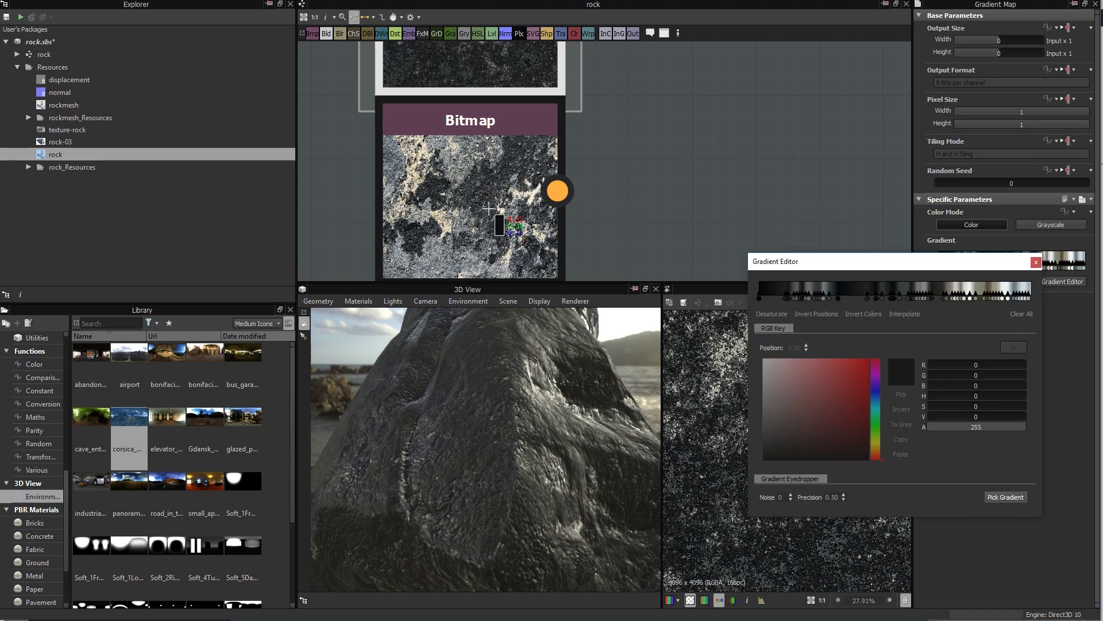
{"action": "left_click_drag", "start_coordinate": [488, 202], "coordinate": [455, 187]}
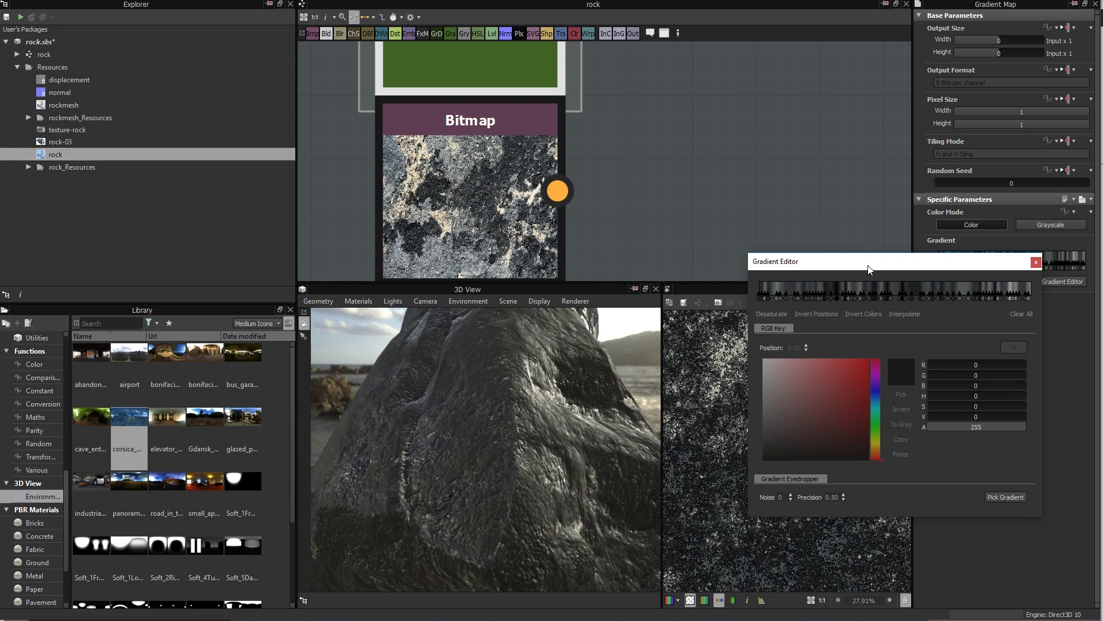
{"action": "left_click_drag", "start_coordinate": [908, 261], "coordinate": [958, 218]}
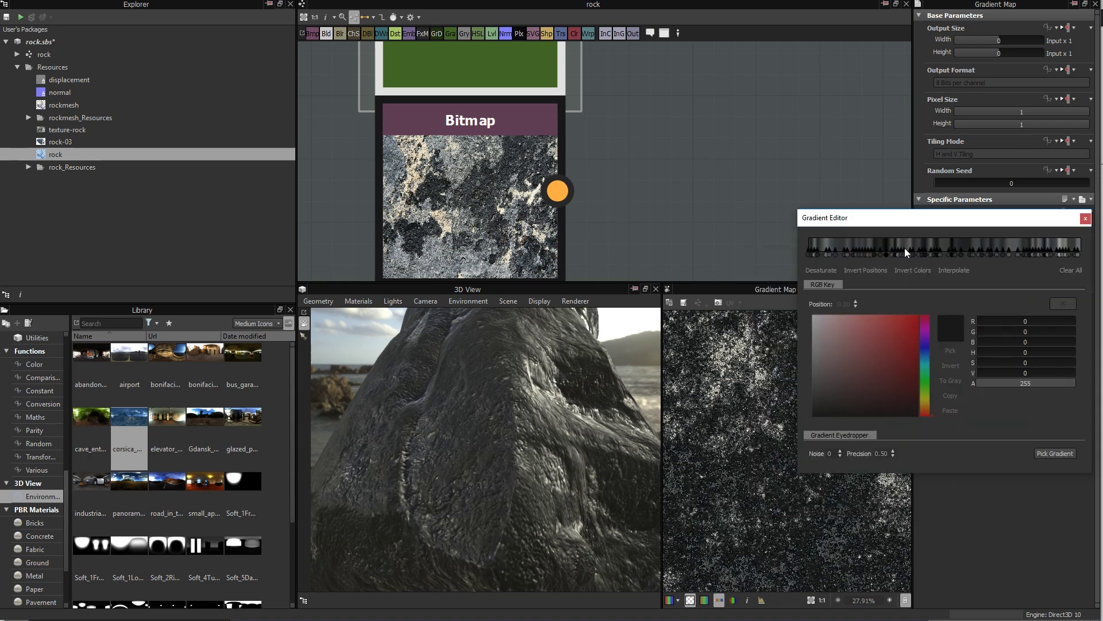
{"action": "scroll", "coordinate": [773, 384], "scroll_direction": "down", "scroll_amount": 1}
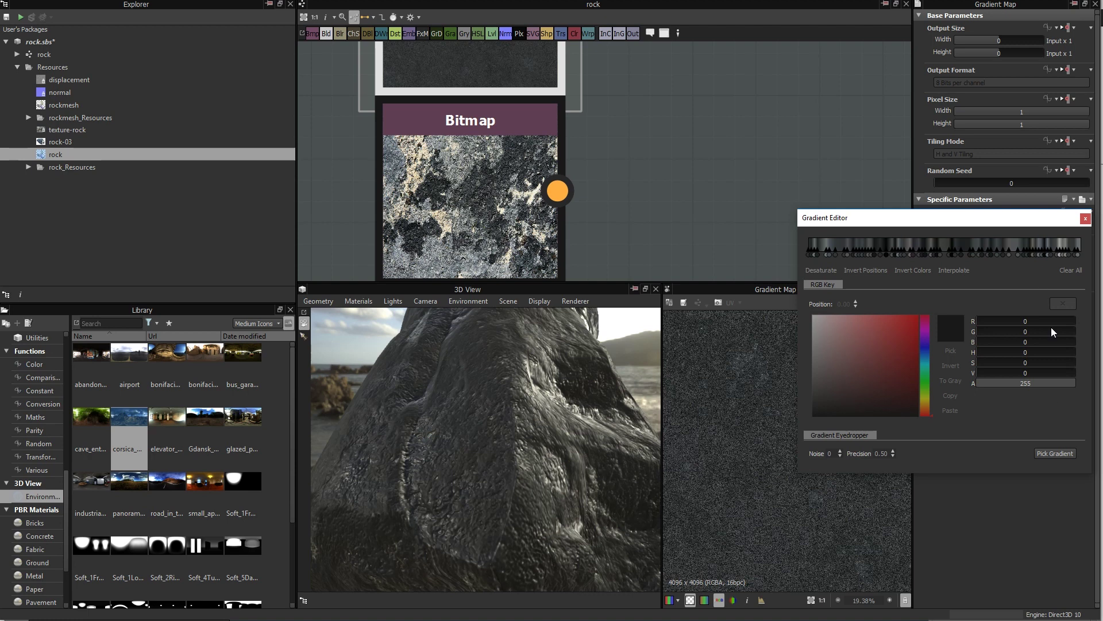
Pick the gradient again from another stroke across the texture-rock bitmap, including its light beige patches, and check the whole map in the 2D preview
{"action": "left_click", "coordinate": [1063, 453]}
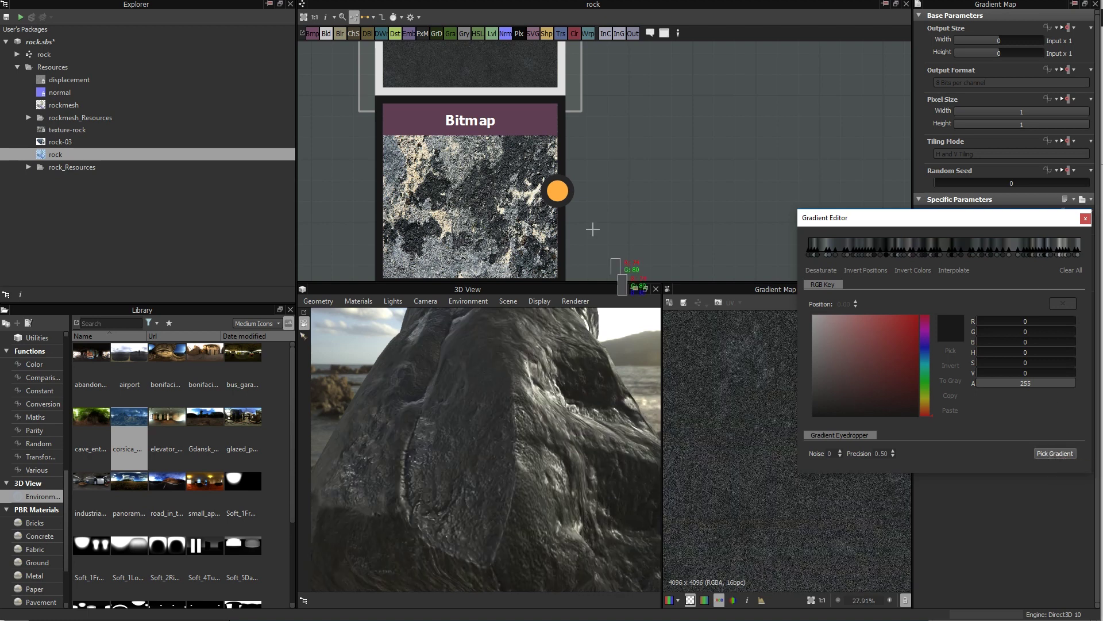
{"action": "left_click_drag", "start_coordinate": [474, 208], "coordinate": [447, 215]}
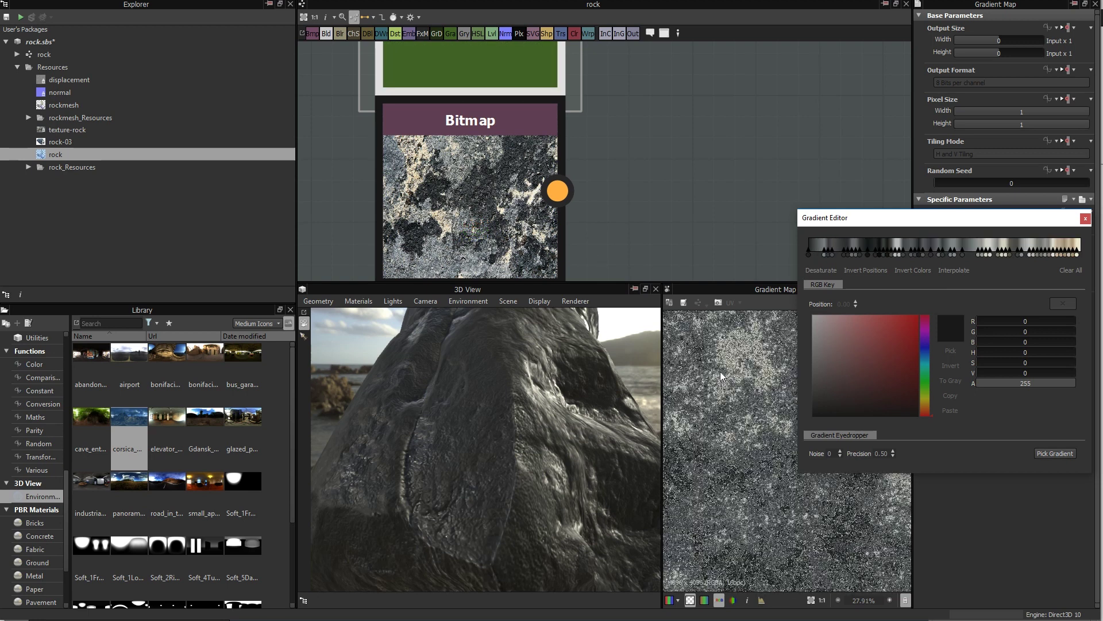
{"action": "scroll", "coordinate": [721, 376], "scroll_direction": "down", "scroll_amount": 1}
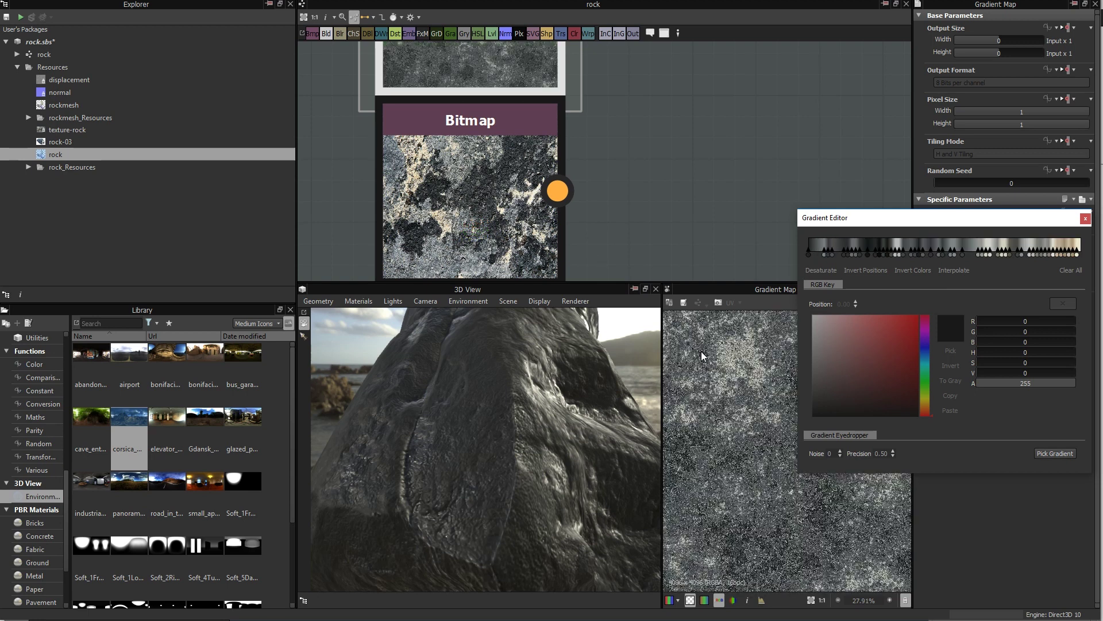
{"action": "scroll", "coordinate": [483, 198], "scroll_direction": "down", "scroll_amount": 2}
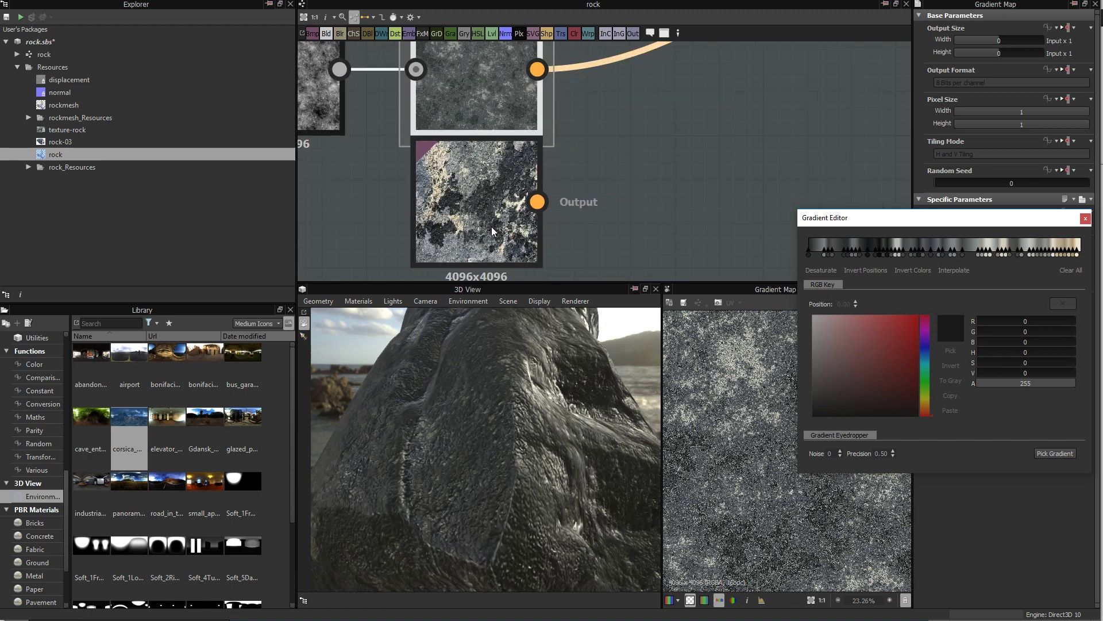
{"action": "scroll", "coordinate": [737, 399], "scroll_direction": "down", "scroll_amount": 4}
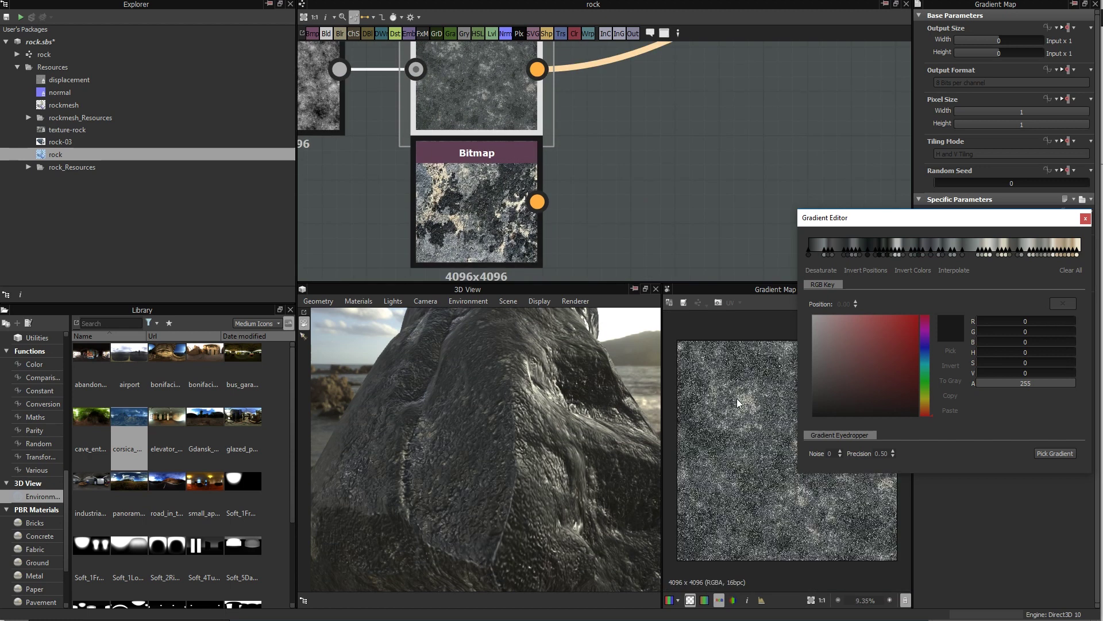
Compare the rock's surface from another angle in the 3D view with the enlarged texture-rock bitmap
{"action": "scroll", "coordinate": [506, 412], "scroll_direction": "up", "scroll_amount": 2}
{"action": "left_click_drag", "start_coordinate": [507, 411], "coordinate": [756, 401]}
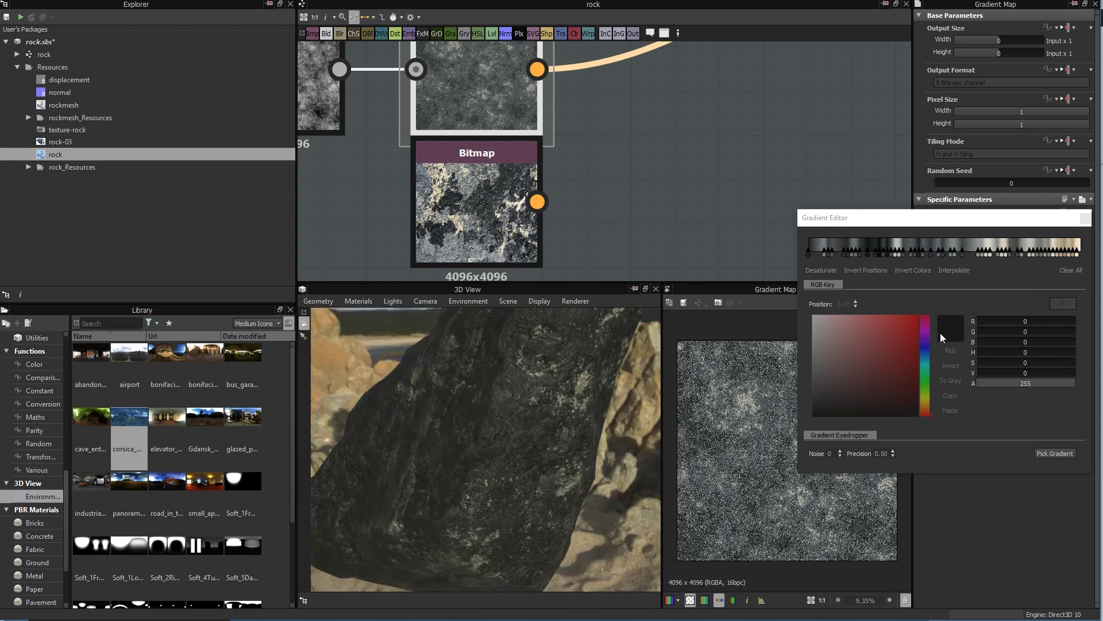
{"action": "left_click_drag", "start_coordinate": [841, 217], "coordinate": [812, 216]}
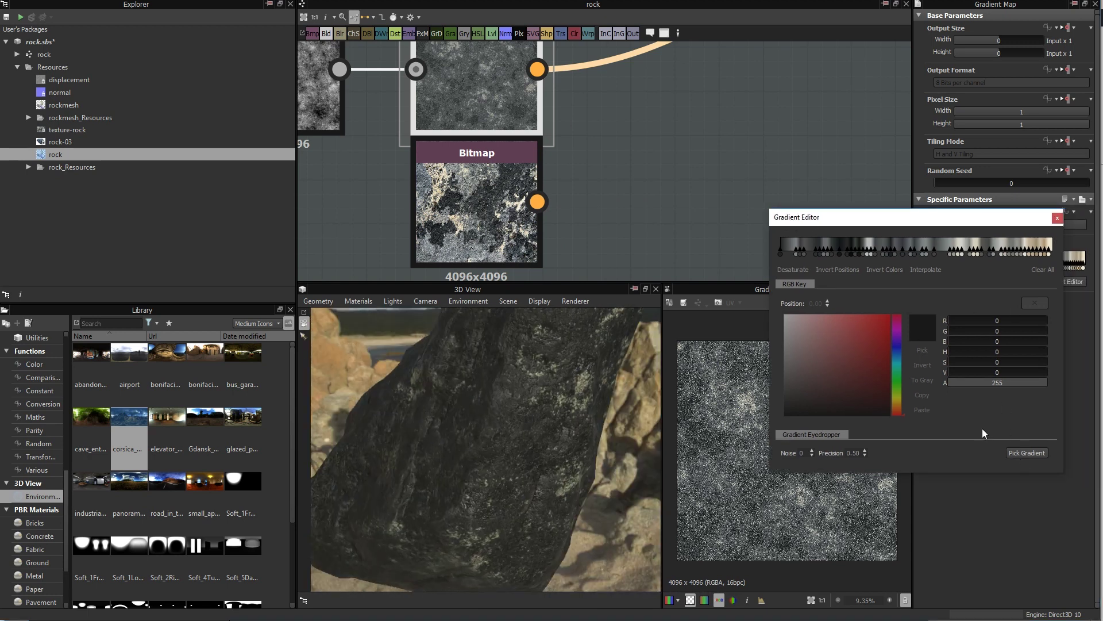
{"action": "scroll", "coordinate": [577, 177], "scroll_direction": "up", "scroll_amount": 3}
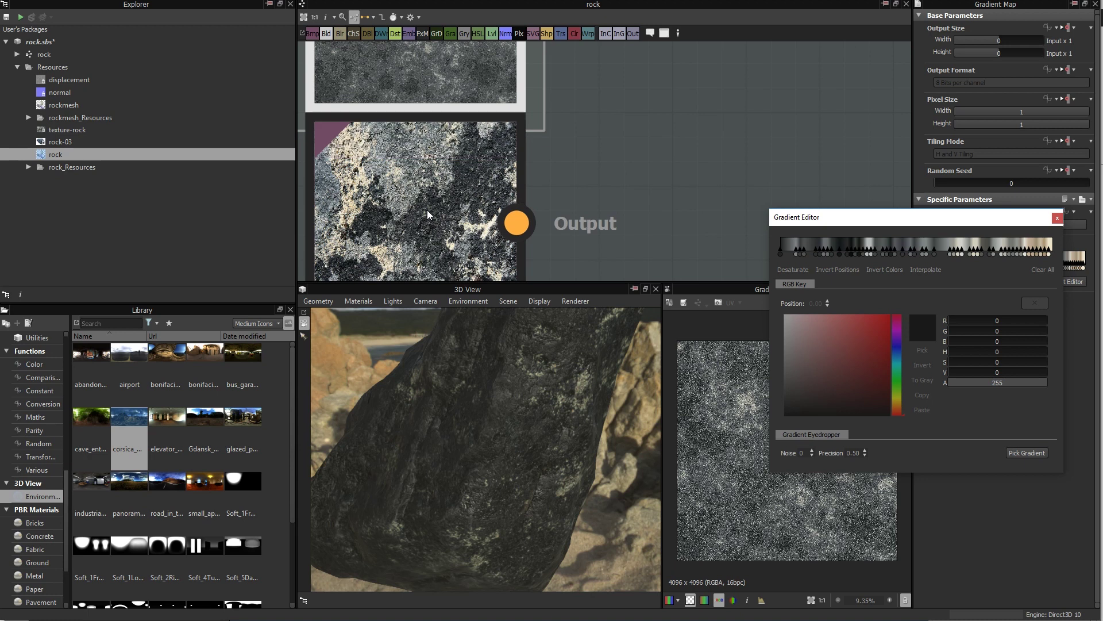
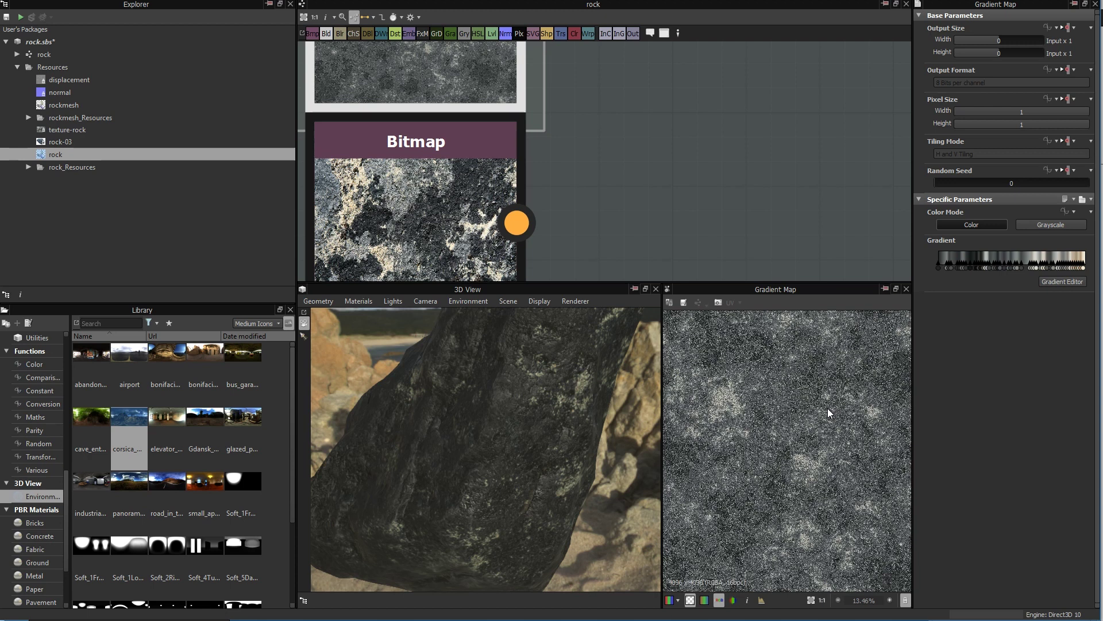
Compare the BnW Spots 2 noise with the recoloured Gradient Map by previewing one after the other
{"action": "scroll", "coordinate": [592, 219], "scroll_direction": "down", "scroll_amount": 2}
{"action": "scroll", "coordinate": [481, 229], "scroll_direction": "up", "scroll_amount": 1}
{"action": "scroll", "coordinate": [633, 158], "scroll_direction": "down", "scroll_amount": 2}
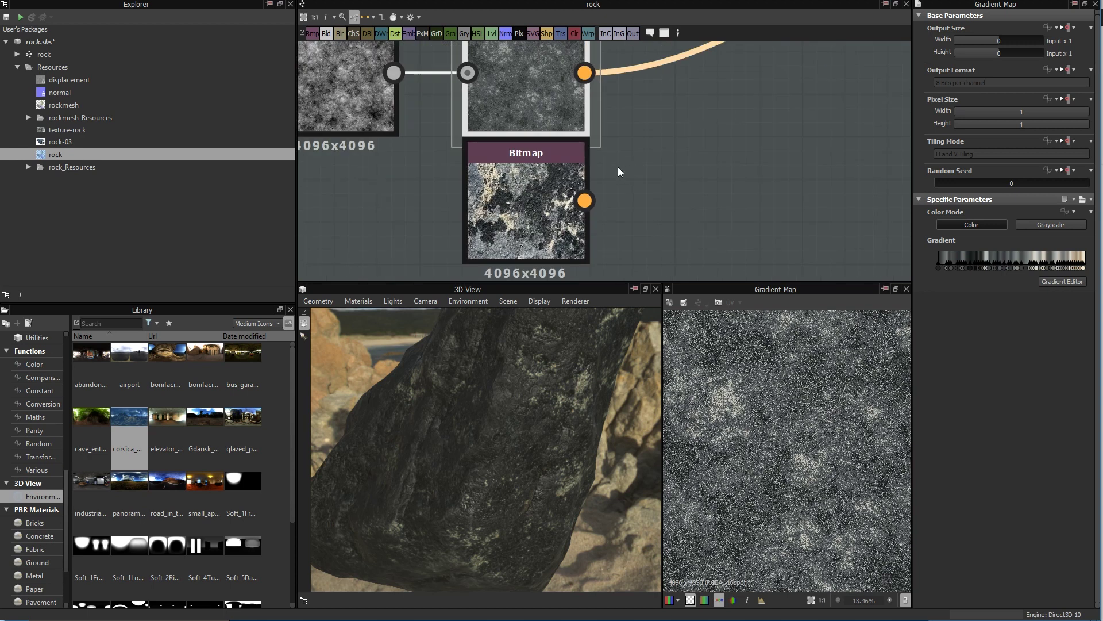
{"action": "middle_click_drag", "start_coordinate": [647, 149], "coordinate": [700, 195]}
{"action": "double_click", "coordinate": [404, 130]}
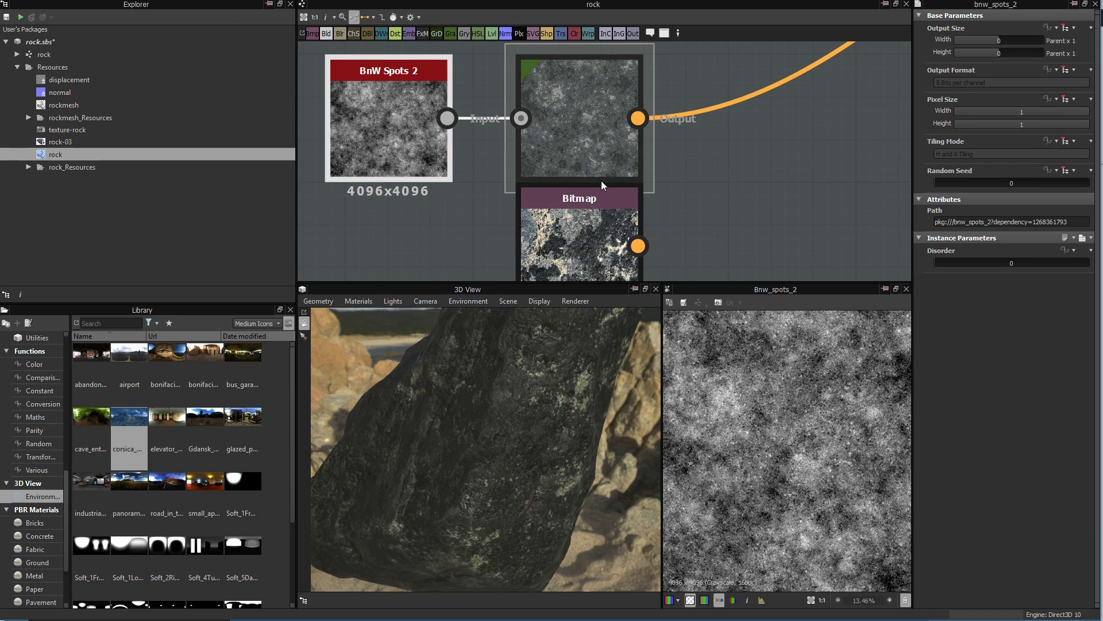
{"action": "scroll", "coordinate": [739, 351], "scroll_direction": "down", "scroll_amount": 2}
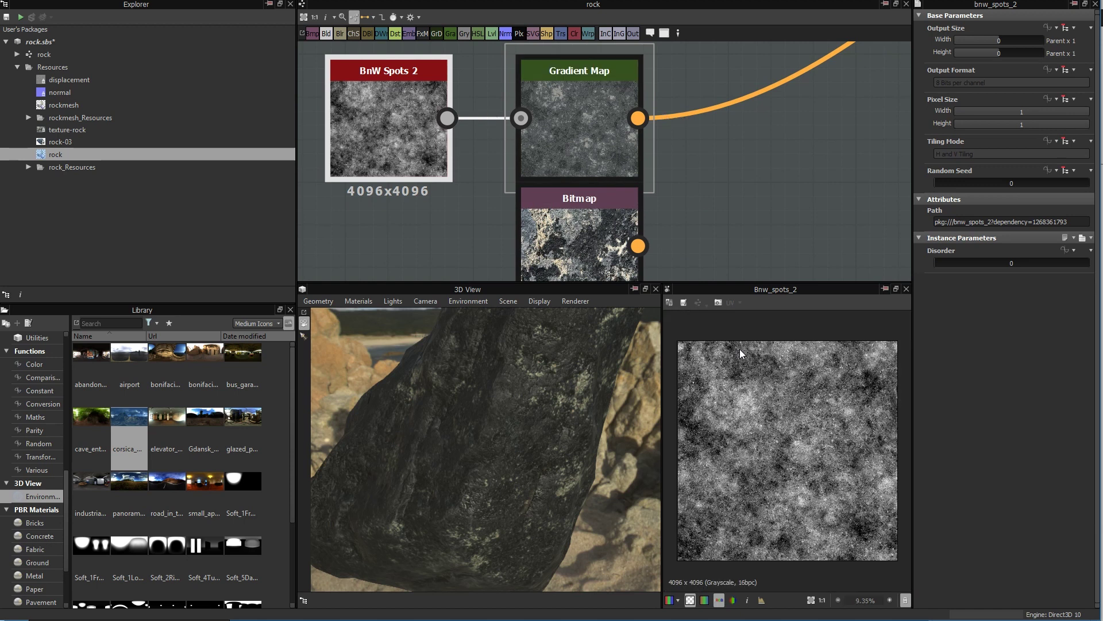
{"action": "double_click", "coordinate": [625, 163]}
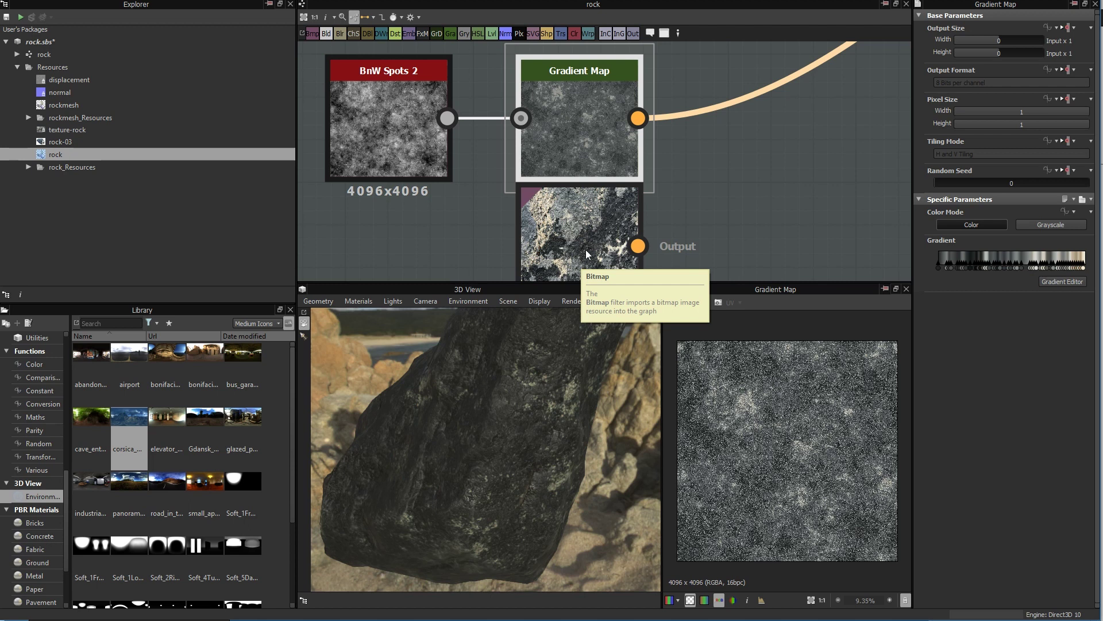
Inspect the lower Tri Planar node's parameters and view the rock from several angles in the 3D view
{"action": "scroll", "coordinate": [585, 250], "scroll_direction": "down", "scroll_amount": 5}
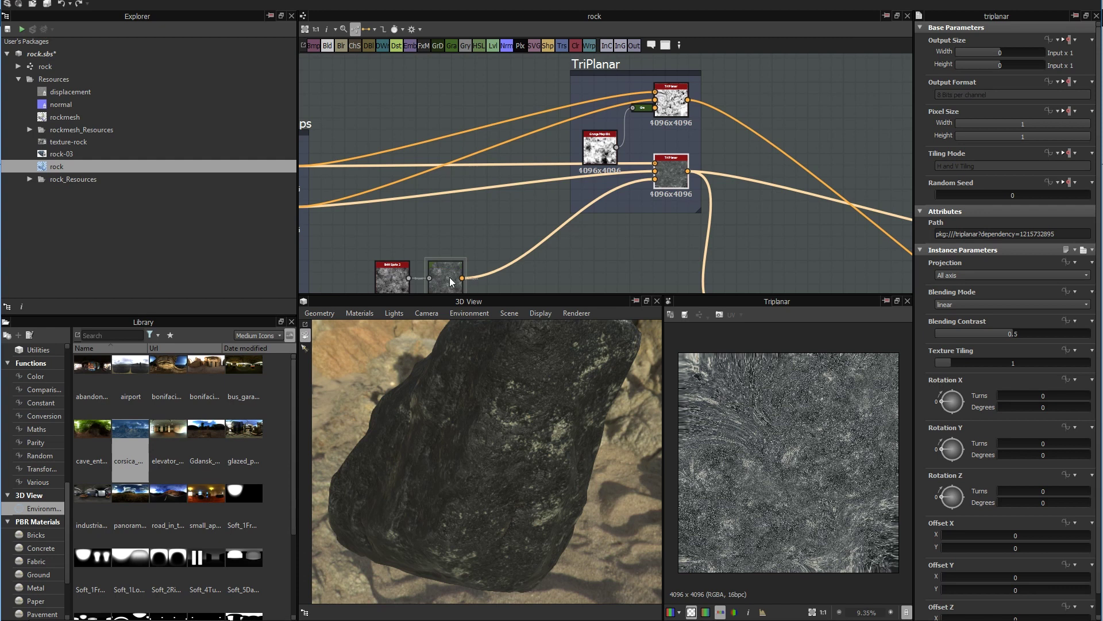
{"action": "left_click", "coordinate": [669, 176]}
{"action": "scroll", "coordinate": [649, 230], "scroll_direction": "up", "scroll_amount": 3}
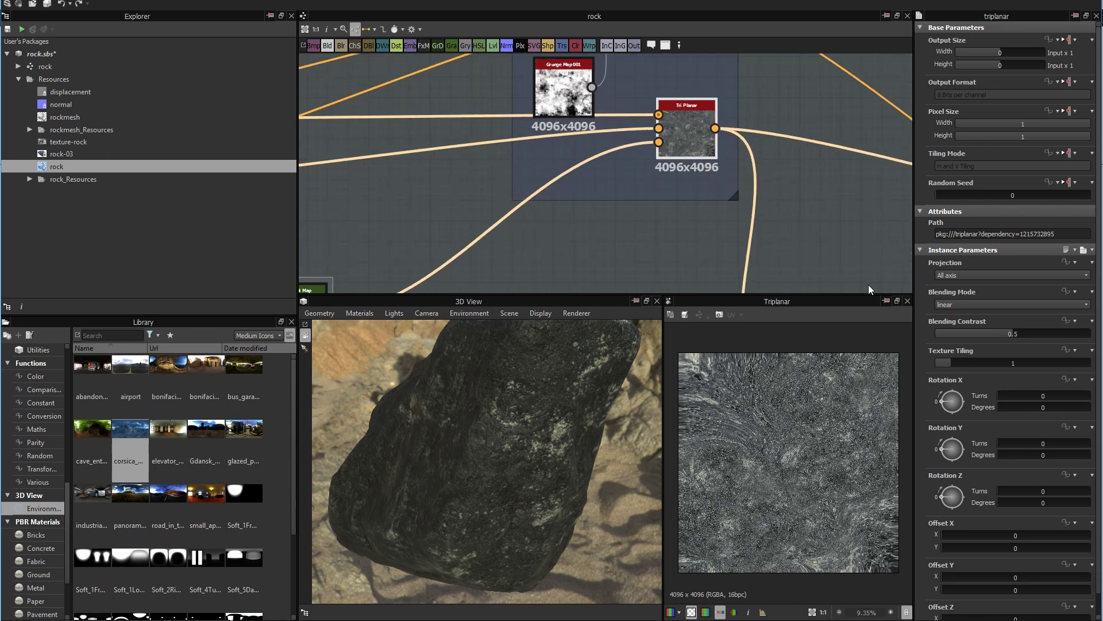
{"action": "mouse_move", "coordinate": [597, 390]}
{"action": "left_mouse_down"}
{"action": "mouse_move", "coordinate": [573, 392]}
{"action": "mouse_move", "coordinate": [623, 377]}
{"action": "mouse_move", "coordinate": [578, 376]}
{"action": "mouse_move", "coordinate": [608, 374]}
{"action": "left_mouse_up"}
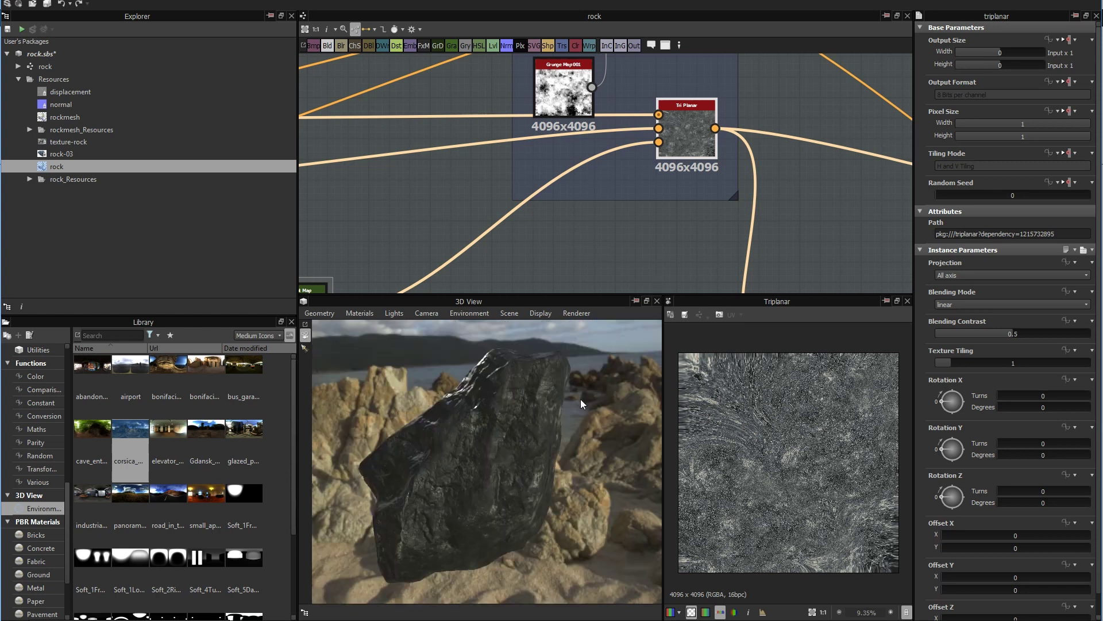
{"action": "left_click_drag", "start_coordinate": [581, 399], "coordinate": [600, 400]}
Examine how the two upper Input Maps bitmaps and the Gradient Map connect to the lower Tri Planar node
{"action": "scroll", "coordinate": [654, 227], "scroll_direction": "down", "scroll_amount": 3}
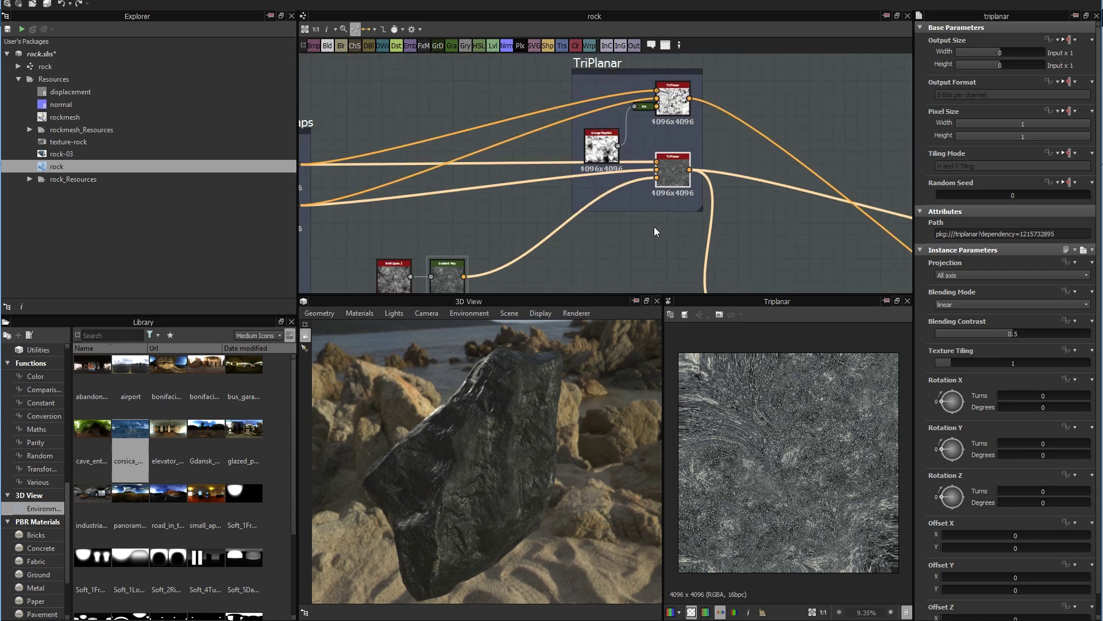
{"action": "scroll", "coordinate": [654, 229], "scroll_direction": "up", "scroll_amount": 1}
{"action": "middle_click_drag", "start_coordinate": [625, 227], "coordinate": [655, 231]}
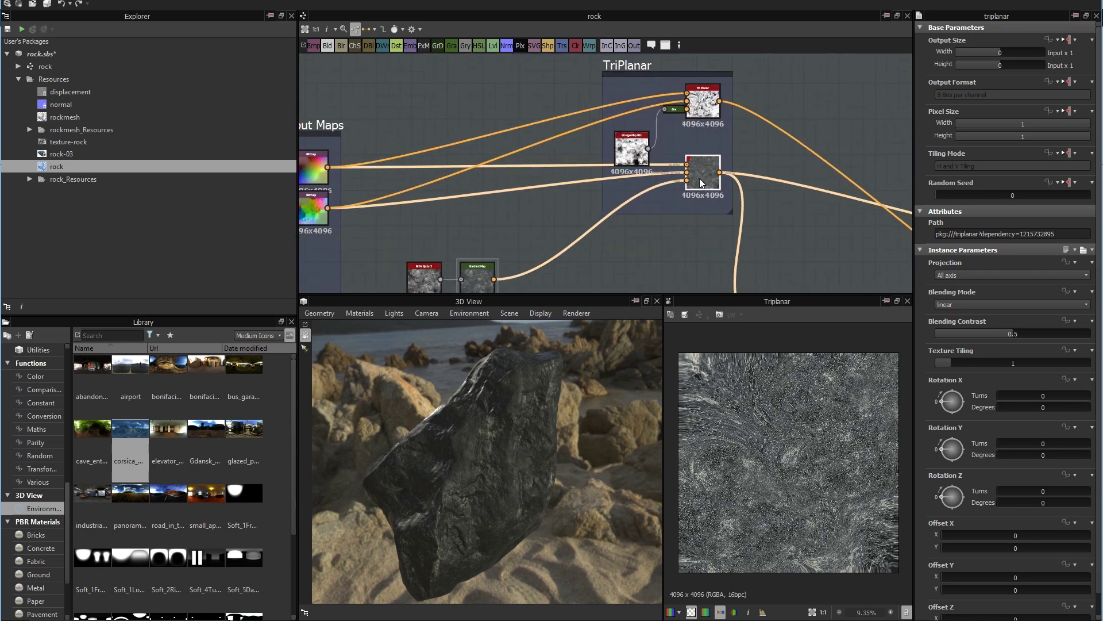
{"action": "scroll", "coordinate": [312, 164], "scroll_direction": "down", "scroll_amount": 2}
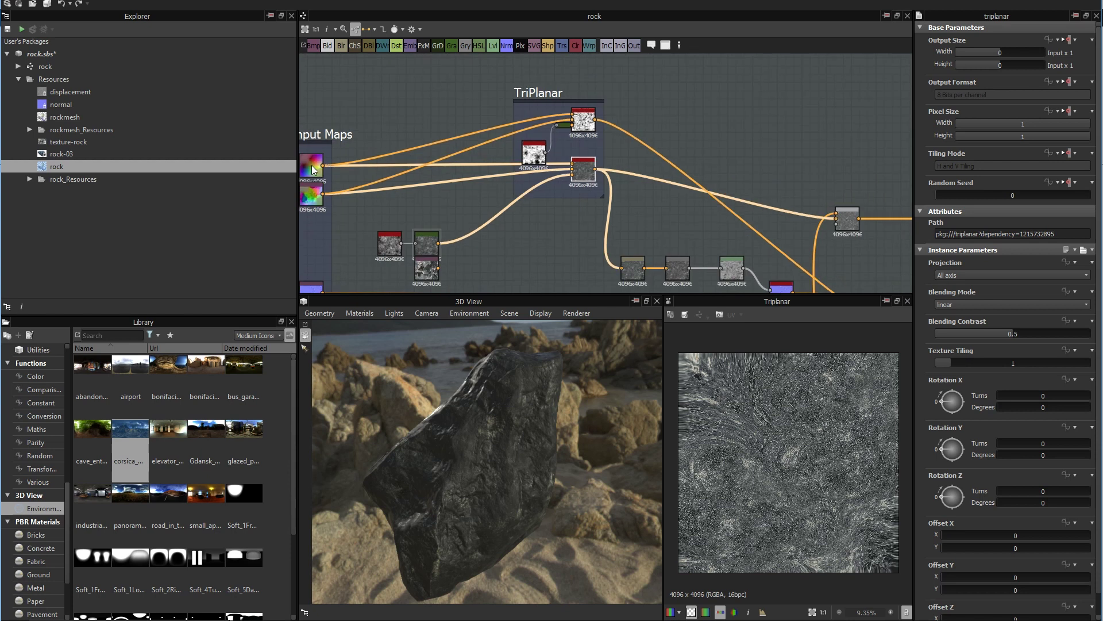
{"action": "middle_click_drag", "start_coordinate": [346, 103], "coordinate": [384, 109]}
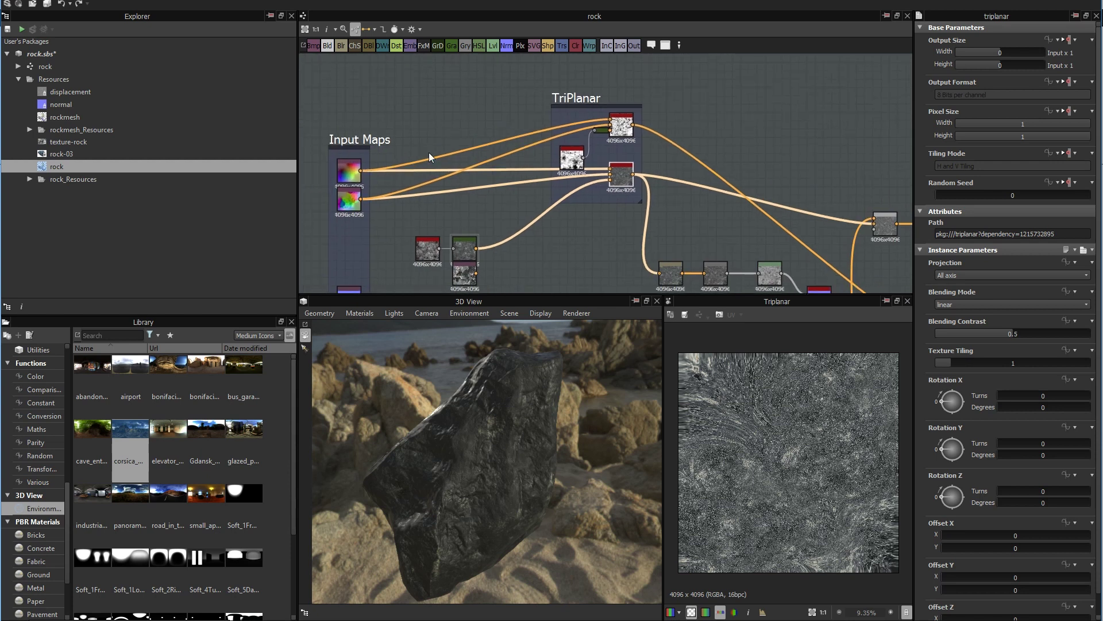
{"action": "scroll", "coordinate": [608, 170], "scroll_direction": "up", "scroll_amount": 2}
{"action": "middle_click_drag", "start_coordinate": [635, 181], "coordinate": [697, 173]}
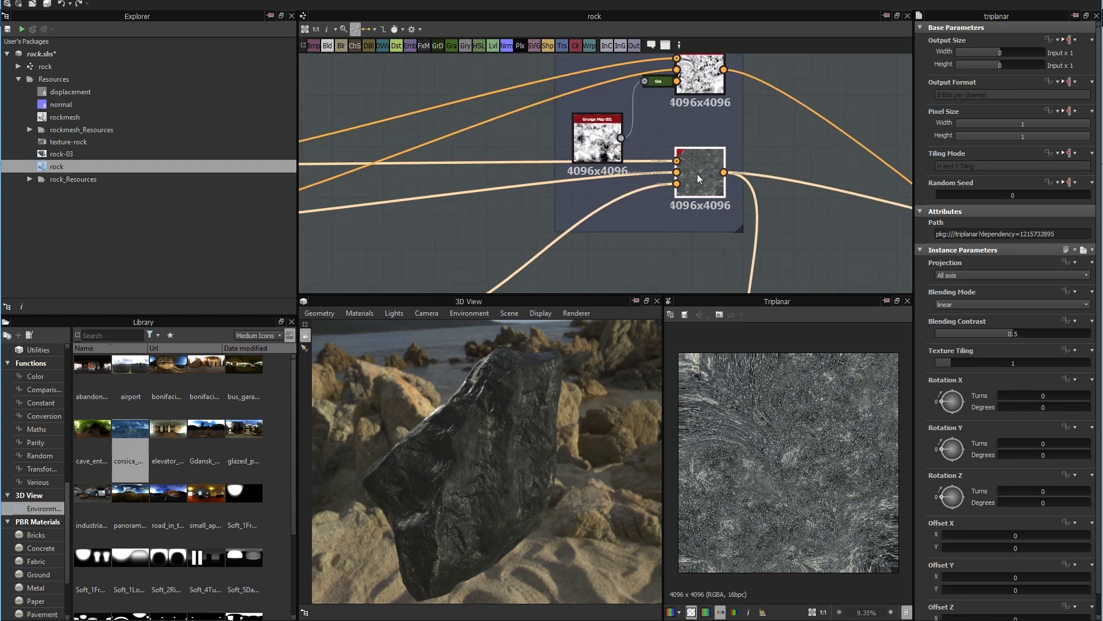
{"action": "scroll", "coordinate": [698, 173], "scroll_direction": "up", "scroll_amount": 2}
{"action": "scroll", "coordinate": [591, 211], "scroll_direction": "down", "scroll_amount": 5}
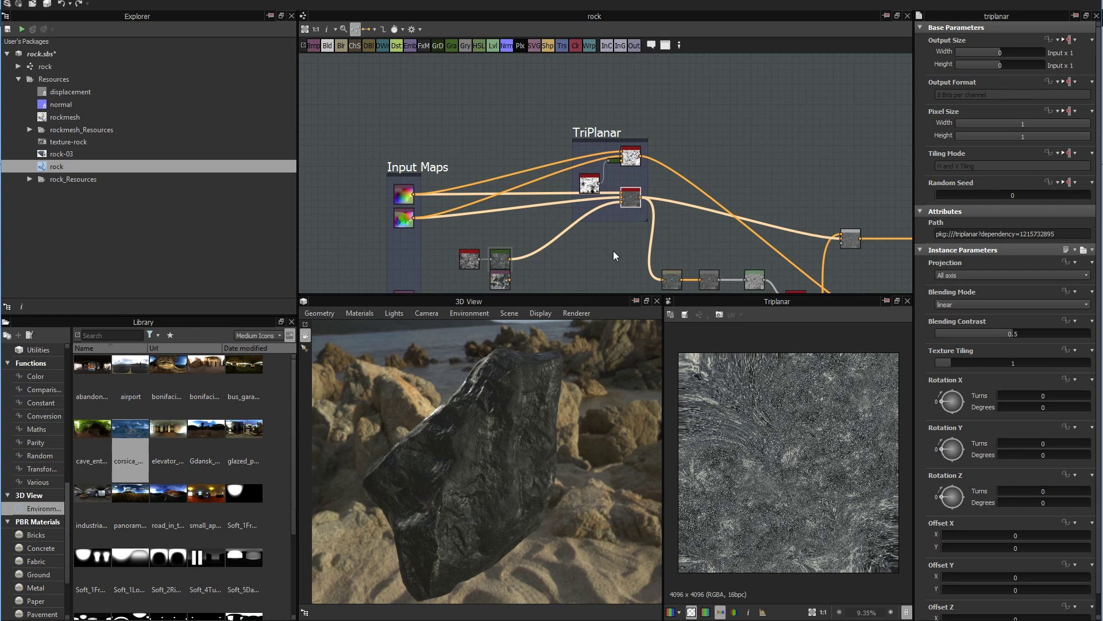
{"action": "middle_click_drag", "start_coordinate": [616, 247], "coordinate": [636, 230]}
{"action": "scroll", "coordinate": [608, 227], "scroll_direction": "up", "scroll_amount": 3}
{"action": "scroll", "coordinate": [602, 224], "scroll_direction": "up", "scroll_amount": 4}
{"action": "scroll", "coordinate": [602, 224], "scroll_direction": "down", "scroll_amount": 1}
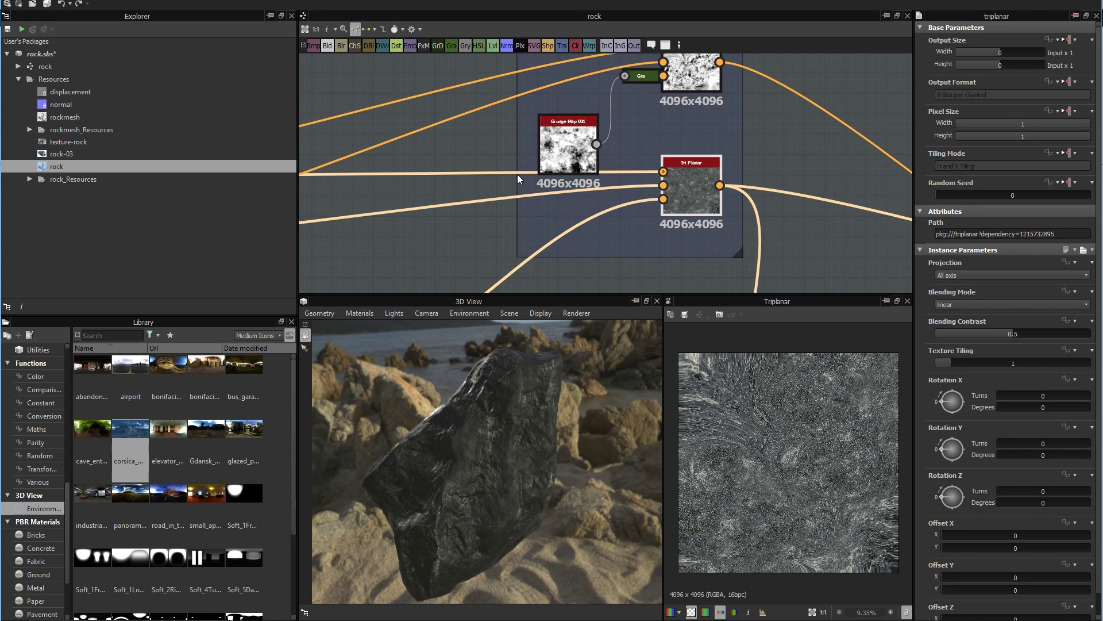
{"action": "middle_click_drag", "start_coordinate": [464, 181], "coordinate": [581, 172]}
{"action": "scroll", "coordinate": [551, 178], "scroll_direction": "down", "scroll_amount": 5}
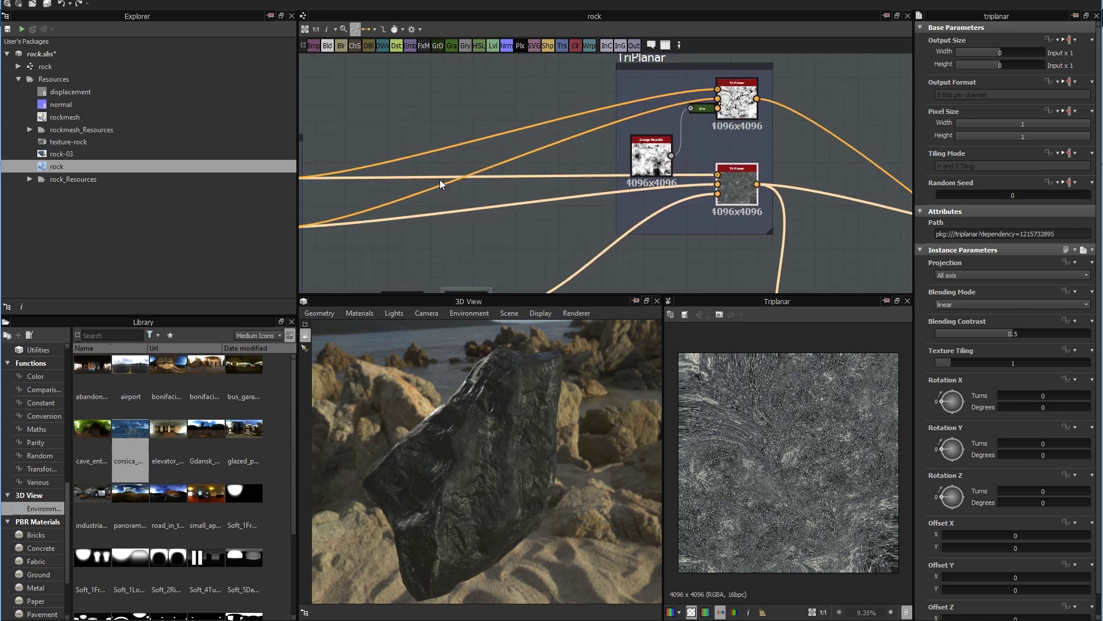
{"action": "scroll", "coordinate": [667, 178], "scroll_direction": "up", "scroll_amount": 1}
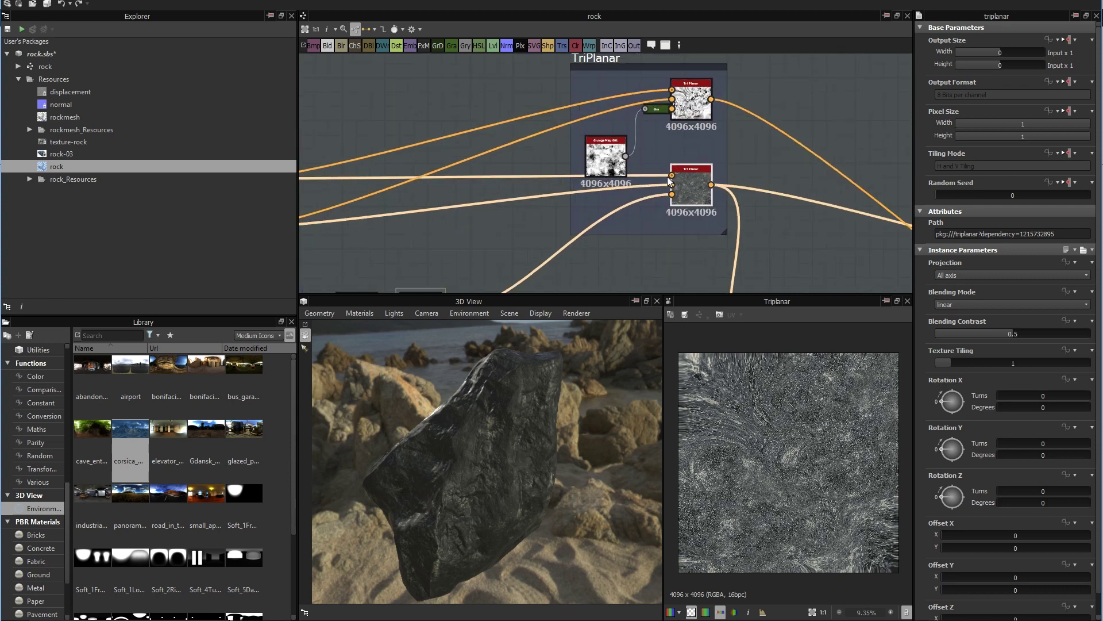
{"action": "scroll", "coordinate": [667, 178], "scroll_direction": "up", "scroll_amount": 1}
{"action": "middle_click_drag", "start_coordinate": [524, 171], "coordinate": [570, 141]}
{"action": "middle_click_drag", "start_coordinate": [457, 171], "coordinate": [585, 166]}
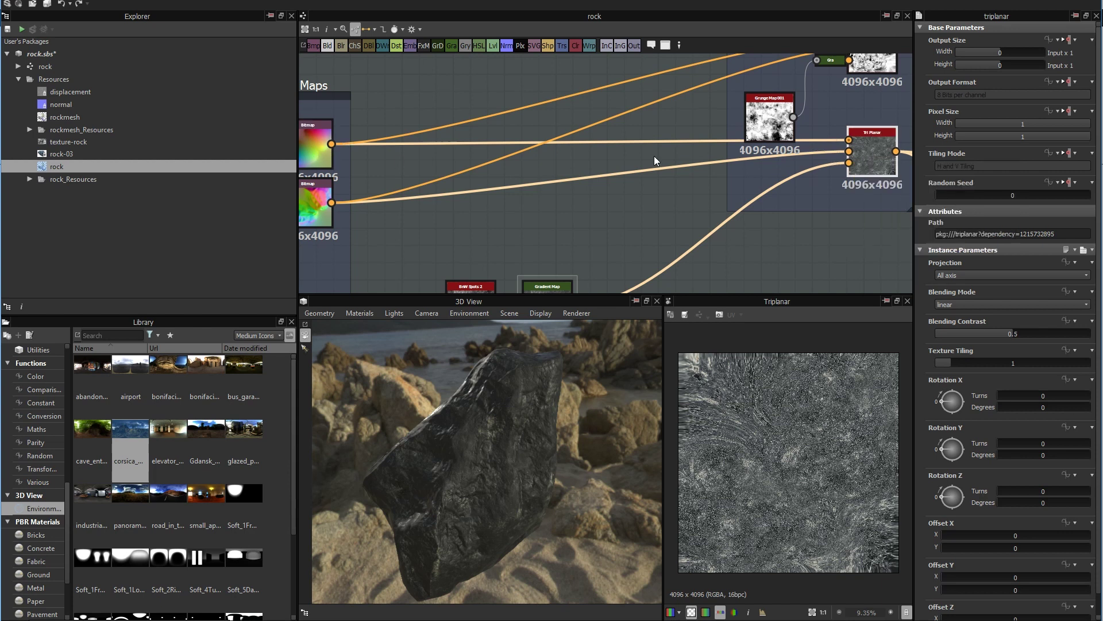
Check that the rock mesh's Position baker uses BSphere normalization in the model information baking settings, without baking
{"action": "right_click", "coordinate": [75, 171]}
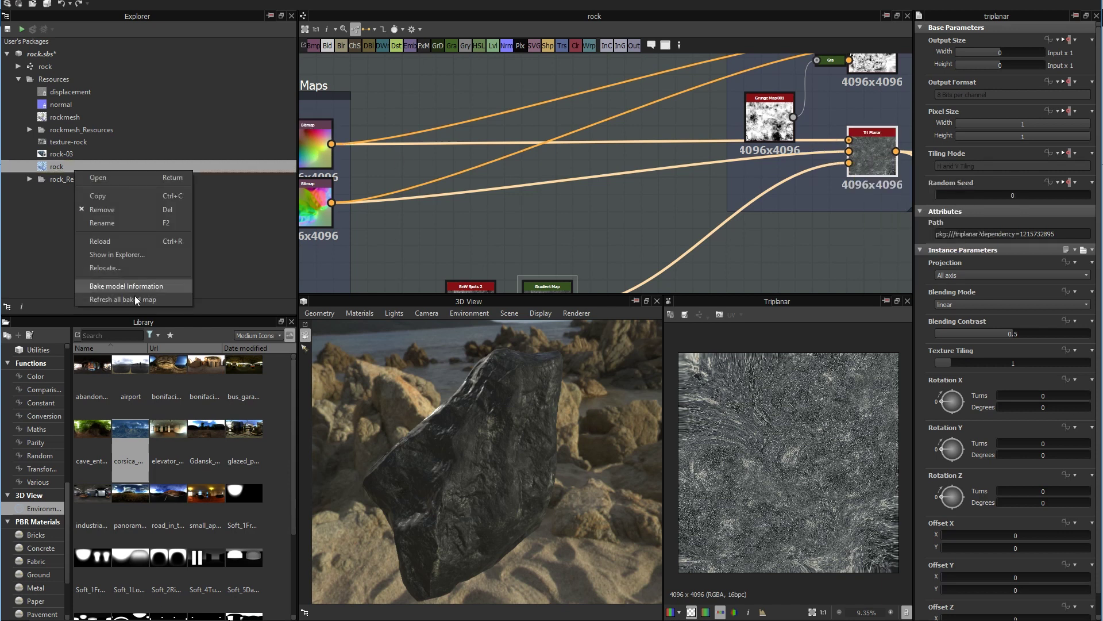
{"action": "left_click", "coordinate": [136, 286]}
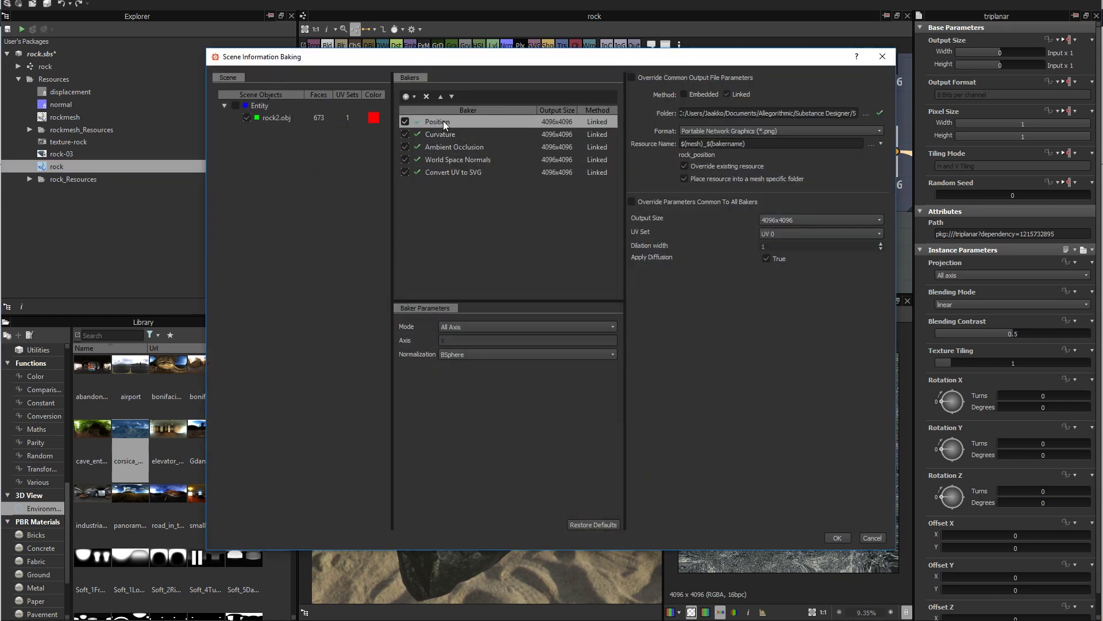
{"action": "left_click", "coordinate": [450, 354]}
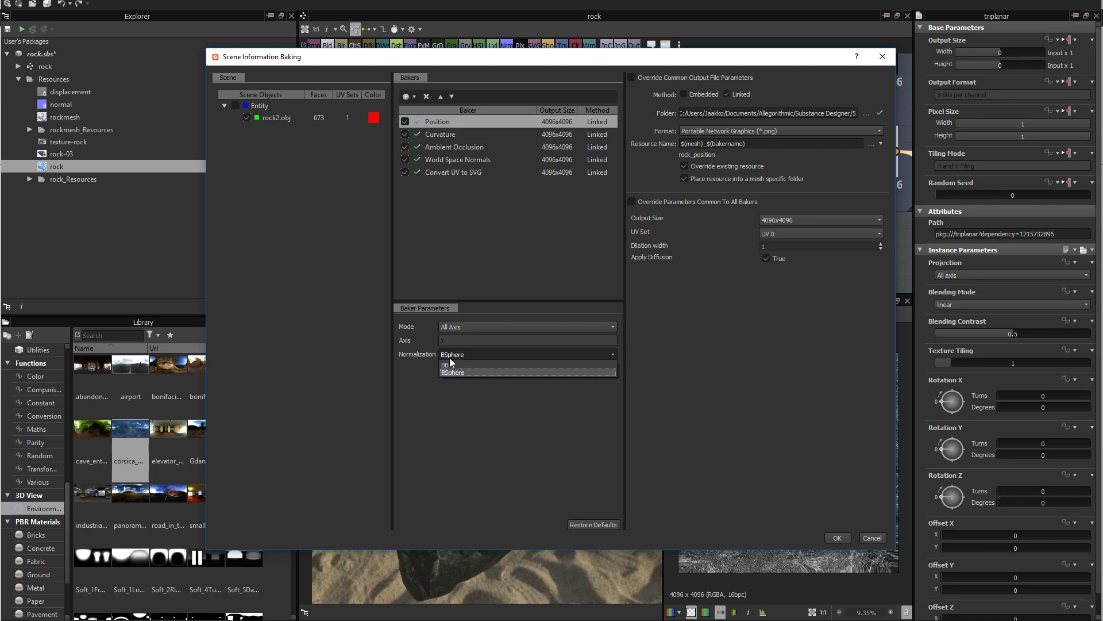
{"action": "left_click", "coordinate": [444, 372]}
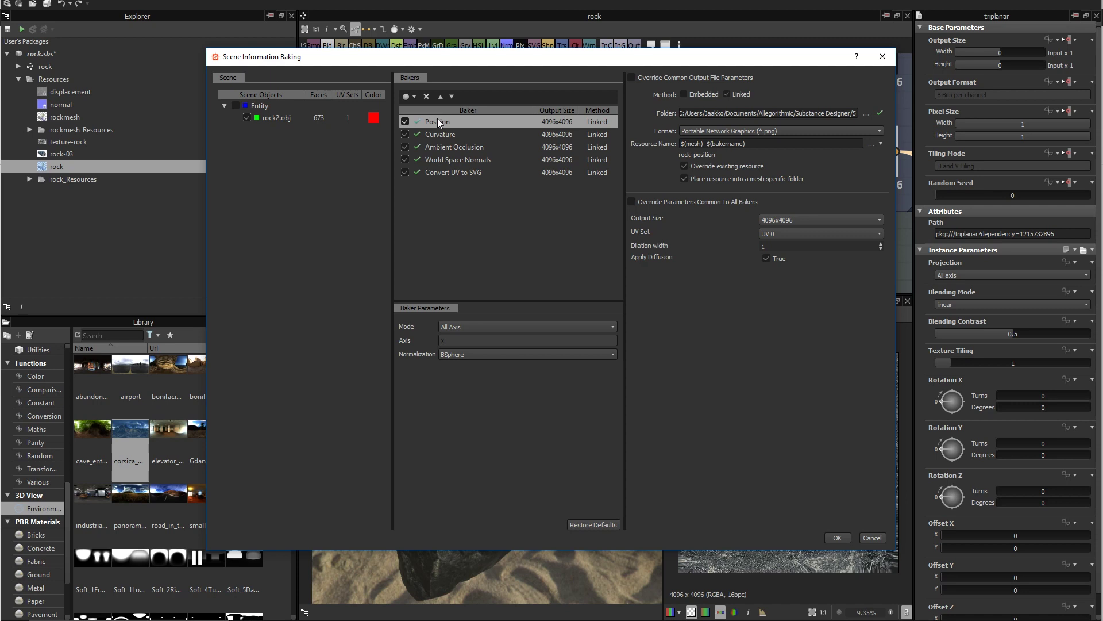
{"action": "left_click", "coordinate": [873, 539]}
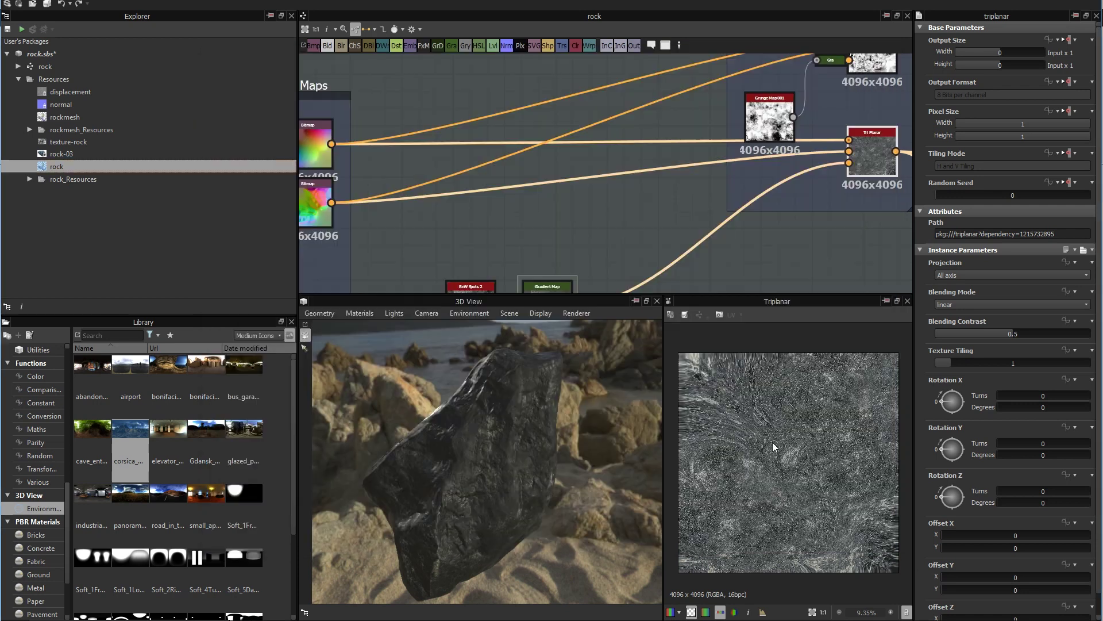
Try a Texture Tiling of 2.3 on the lower Tri Planar node and view the rock up close from different angles
{"action": "scroll", "coordinate": [592, 234], "scroll_direction": "down", "scroll_amount": 1}
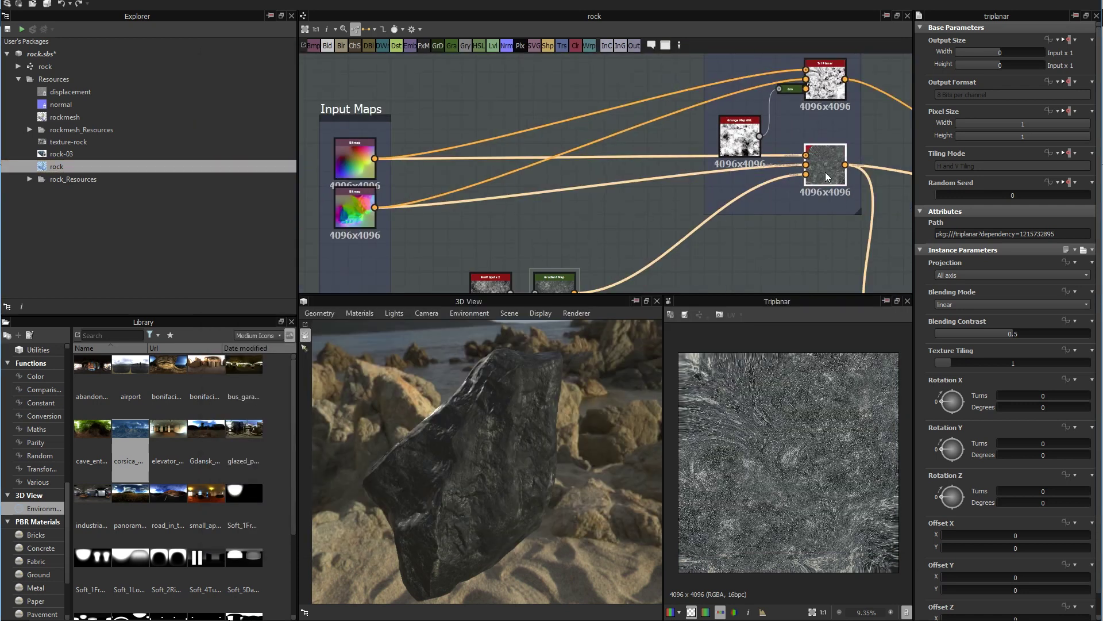
{"action": "middle_click_drag", "start_coordinate": [825, 221], "coordinate": [739, 223]}
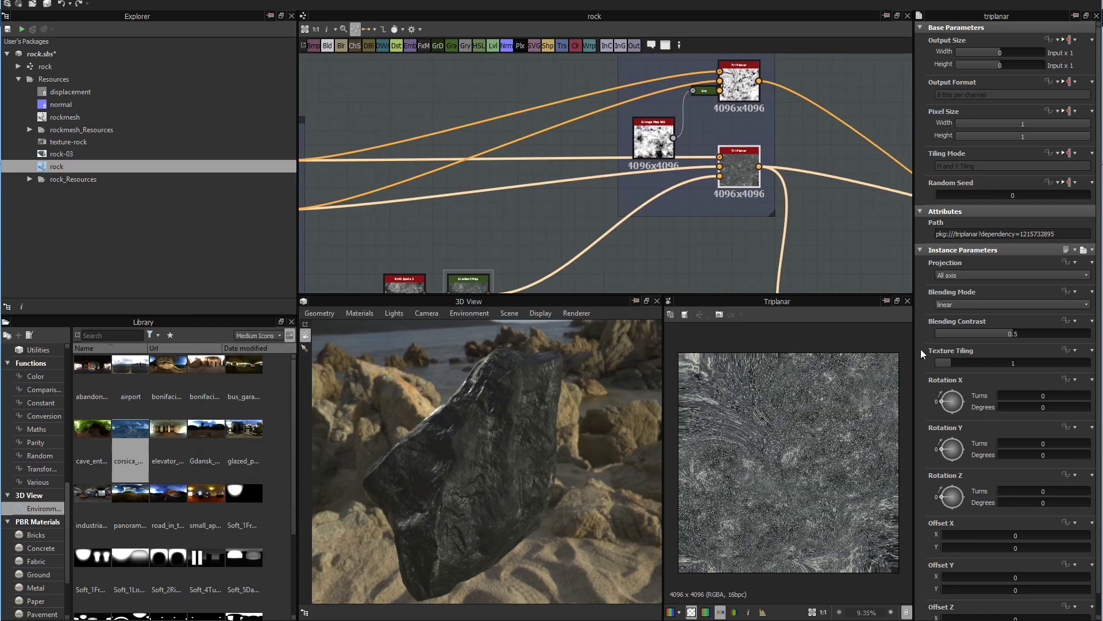
{"action": "scroll", "coordinate": [930, 386], "scroll_direction": "down", "scroll_amount": 1}
{"action": "scroll", "coordinate": [929, 386], "scroll_direction": "up", "scroll_amount": 1}
{"action": "left_click_drag", "start_coordinate": [595, 394], "coordinate": [581, 384]}
{"action": "scroll", "coordinate": [600, 390], "scroll_direction": "up", "scroll_amount": 3}
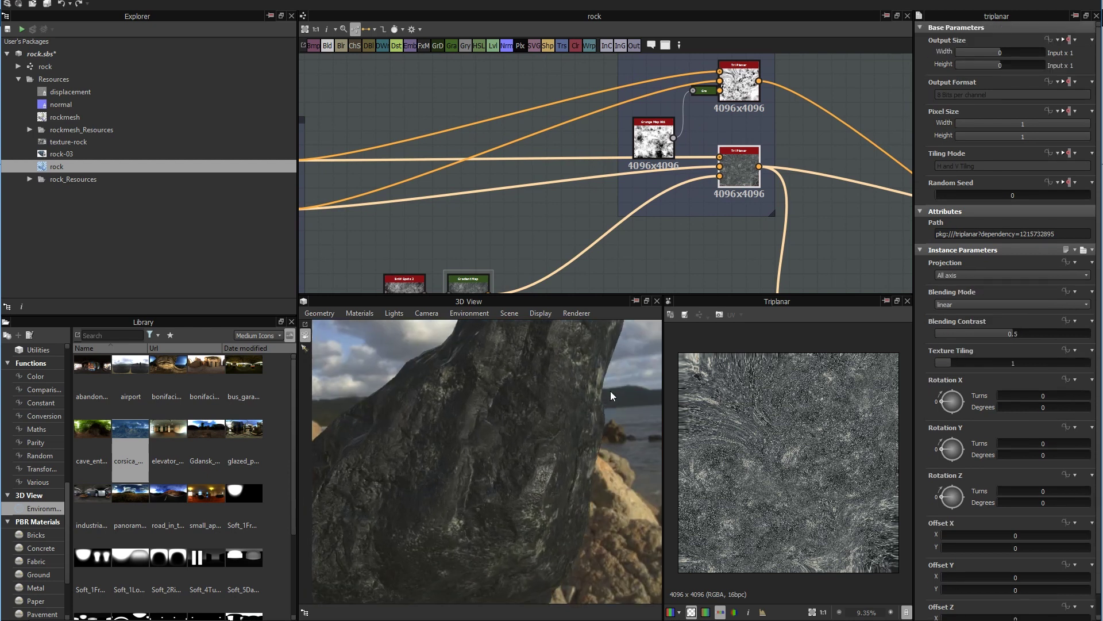
{"action": "middle_click_drag", "start_coordinate": [611, 391], "coordinate": [599, 390]}
{"action": "left_click_drag", "start_coordinate": [599, 389], "coordinate": [578, 391], "text": "alt"}
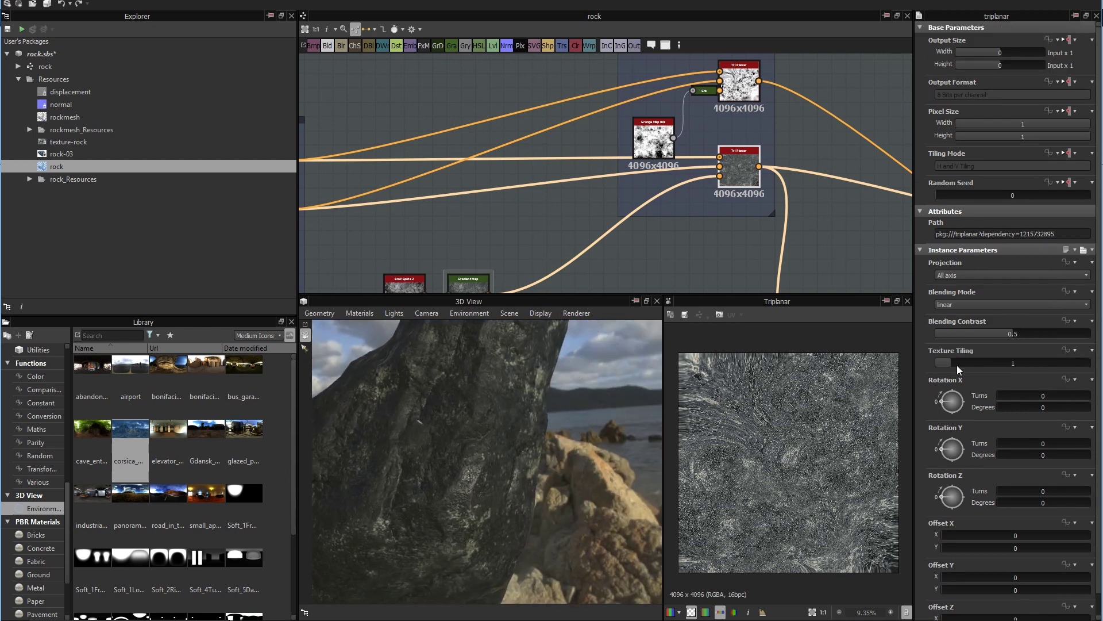
{"action": "left_click_drag", "start_coordinate": [957, 364], "coordinate": [968, 364]}
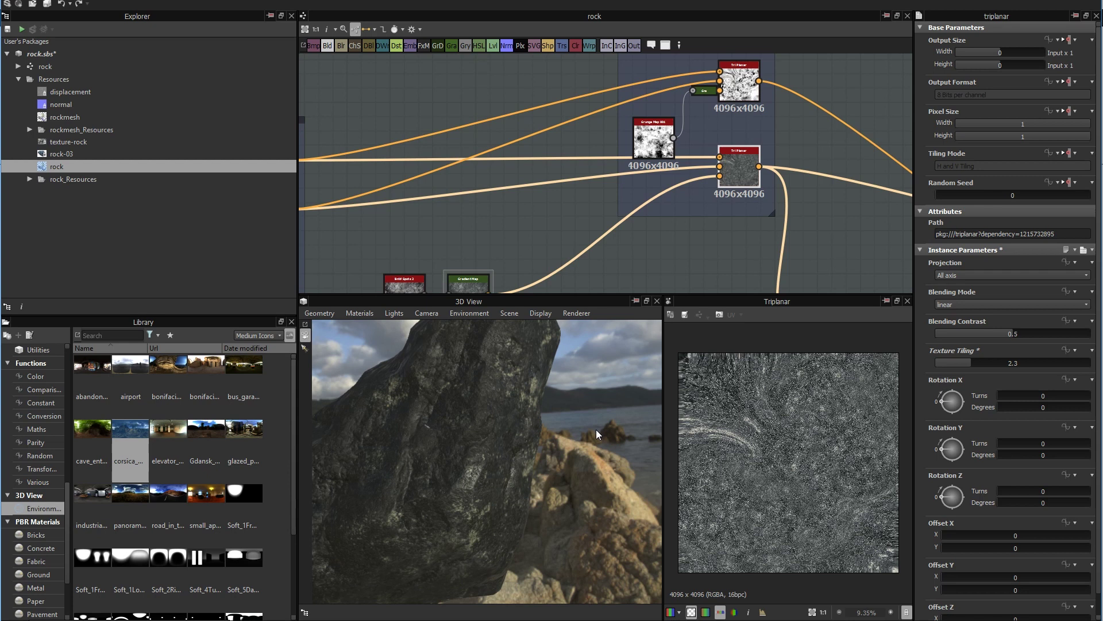
{"action": "left_click_drag", "start_coordinate": [595, 430], "coordinate": [537, 433]}
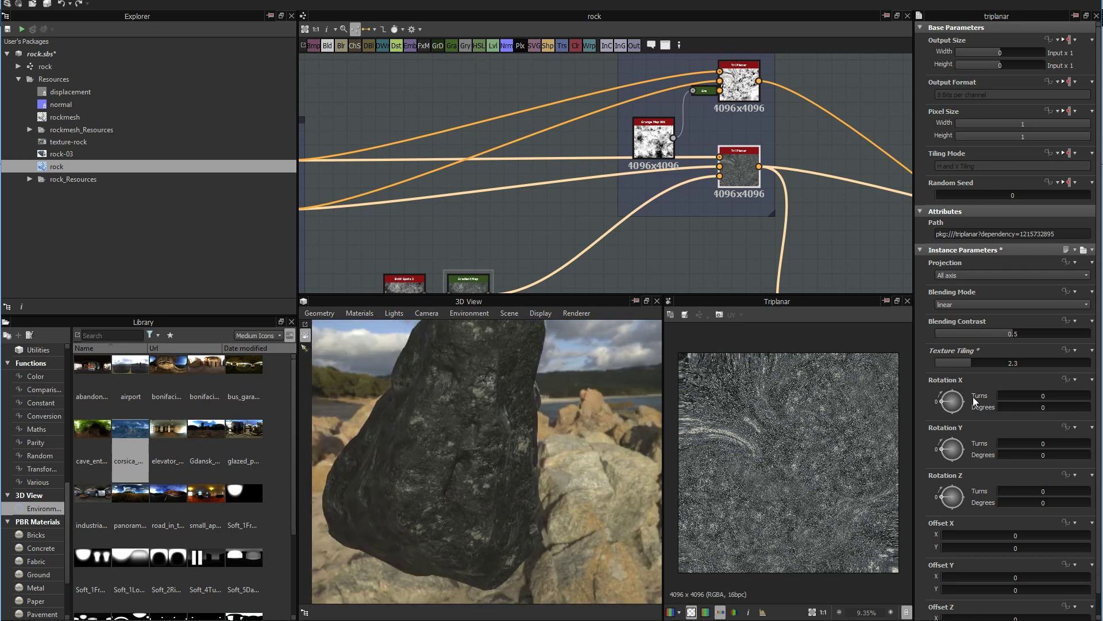
Set the lower Tri Planar node's Texture Tiling back to 1
{"action": "double_click", "coordinate": [992, 364]}
{"action": "type", "text": "1"}
{"action": "key", "text": "Tab"}
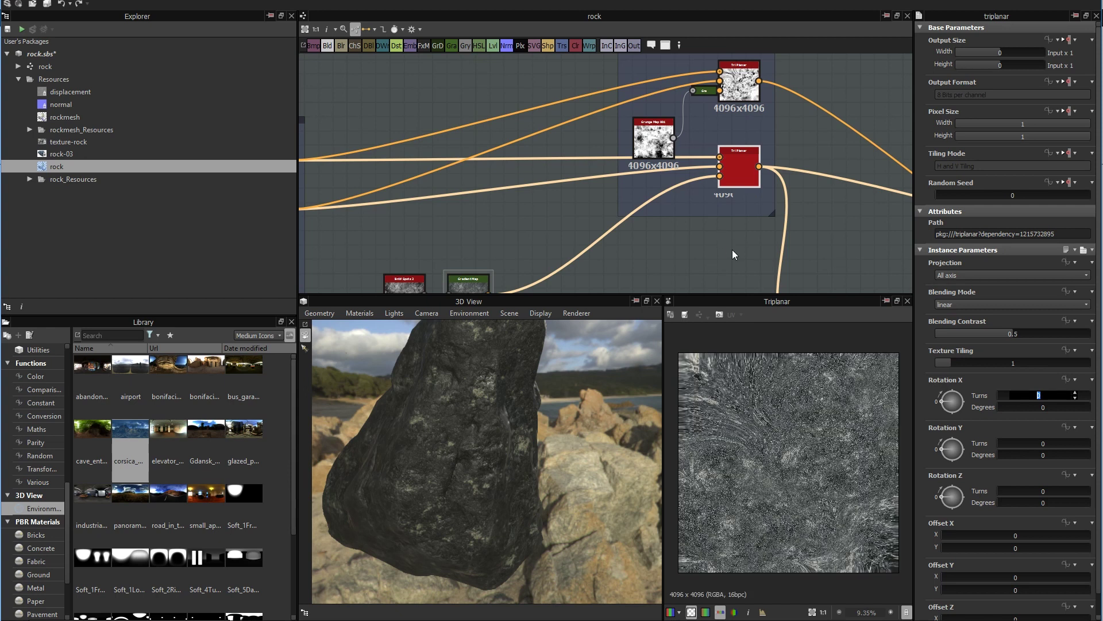
Preview the upper Tri Planar node's map and trace its output through the graph
{"action": "scroll", "coordinate": [733, 250], "scroll_direction": "down", "scroll_amount": 1}
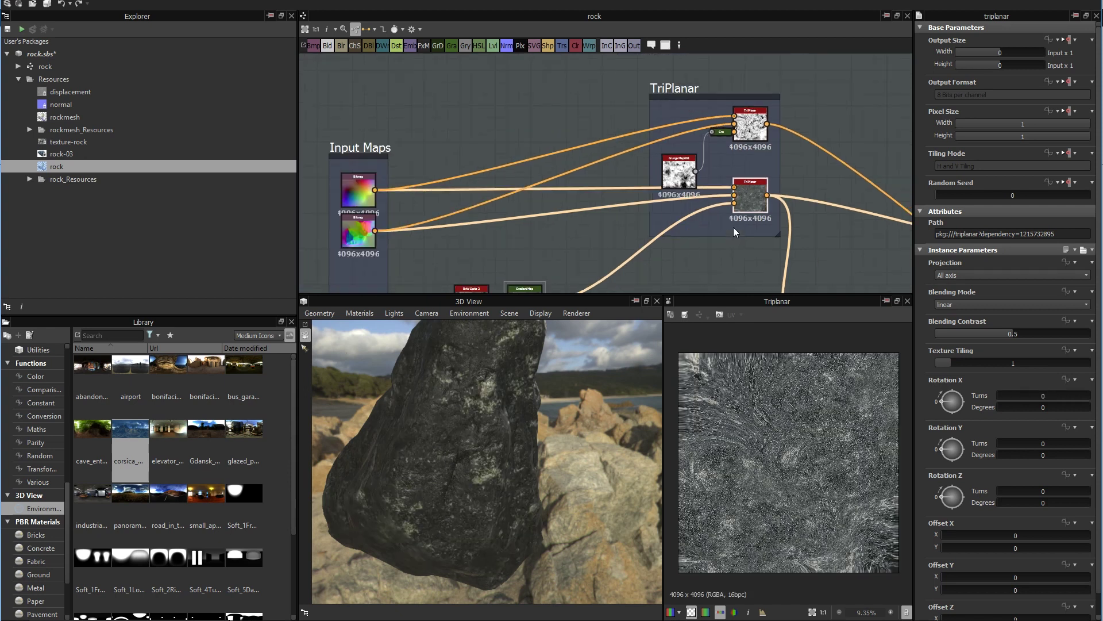
{"action": "left_click", "coordinate": [752, 133]}
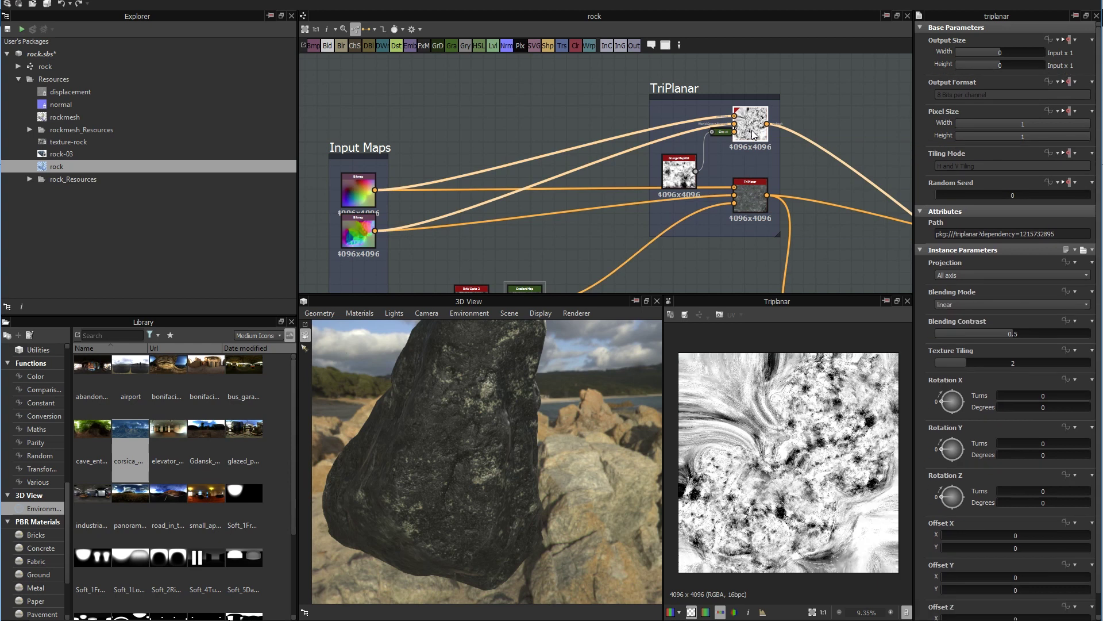
{"action": "scroll", "coordinate": [771, 395], "scroll_direction": "down", "scroll_amount": 1}
{"action": "scroll", "coordinate": [746, 258], "scroll_direction": "down", "scroll_amount": 2}
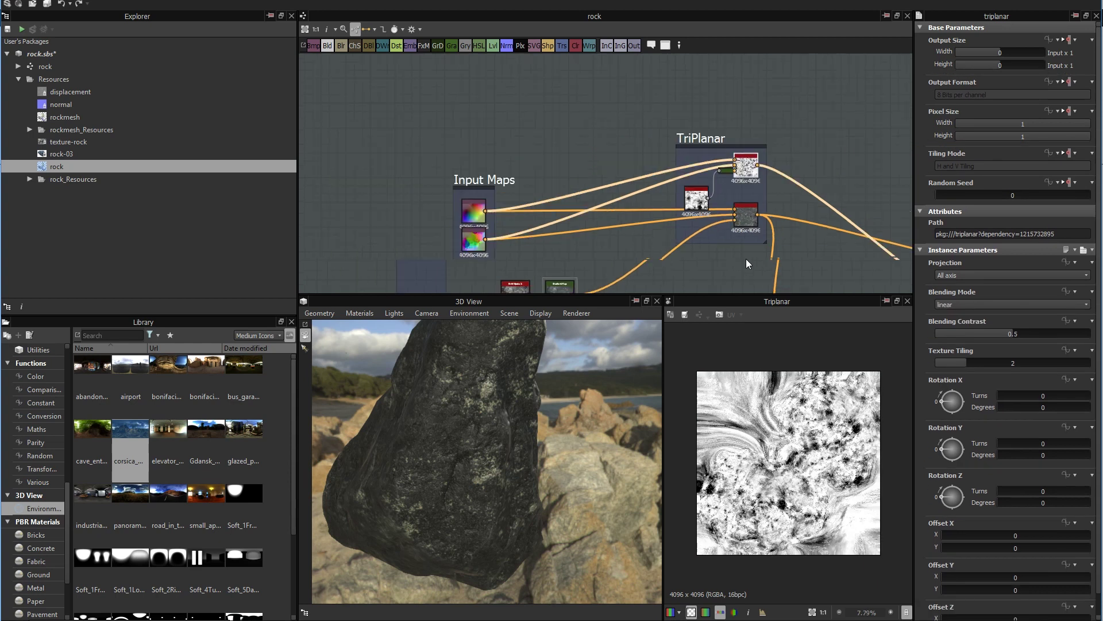
{"action": "middle_click_drag", "start_coordinate": [670, 236], "coordinate": [548, 185]}
{"action": "scroll", "coordinate": [547, 186], "scroll_direction": "down", "scroll_amount": 1}
{"action": "middle_click_drag", "start_coordinate": [713, 249], "coordinate": [604, 180]}
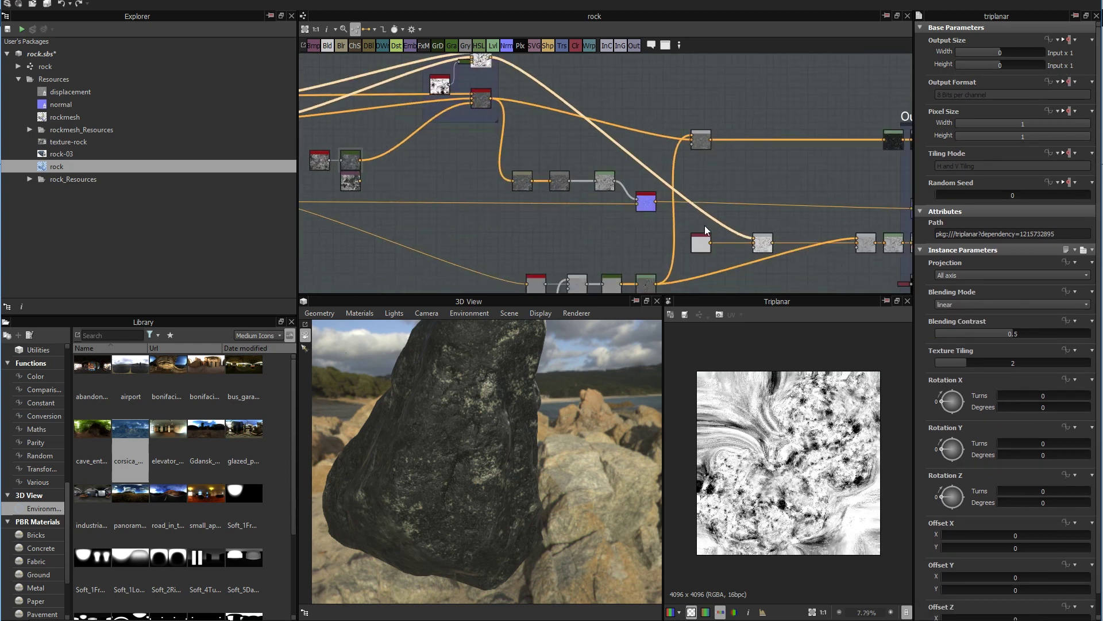
{"action": "middle_click_drag", "start_coordinate": [740, 238], "coordinate": [857, 278]}
{"action": "middle_click_drag", "start_coordinate": [650, 184], "coordinate": [685, 208]}
Inspect the Grunge Map 001 that feeds the upper Tri Planar node and follow the connections downstream
{"action": "scroll", "coordinate": [602, 196], "scroll_direction": "up", "scroll_amount": 3}
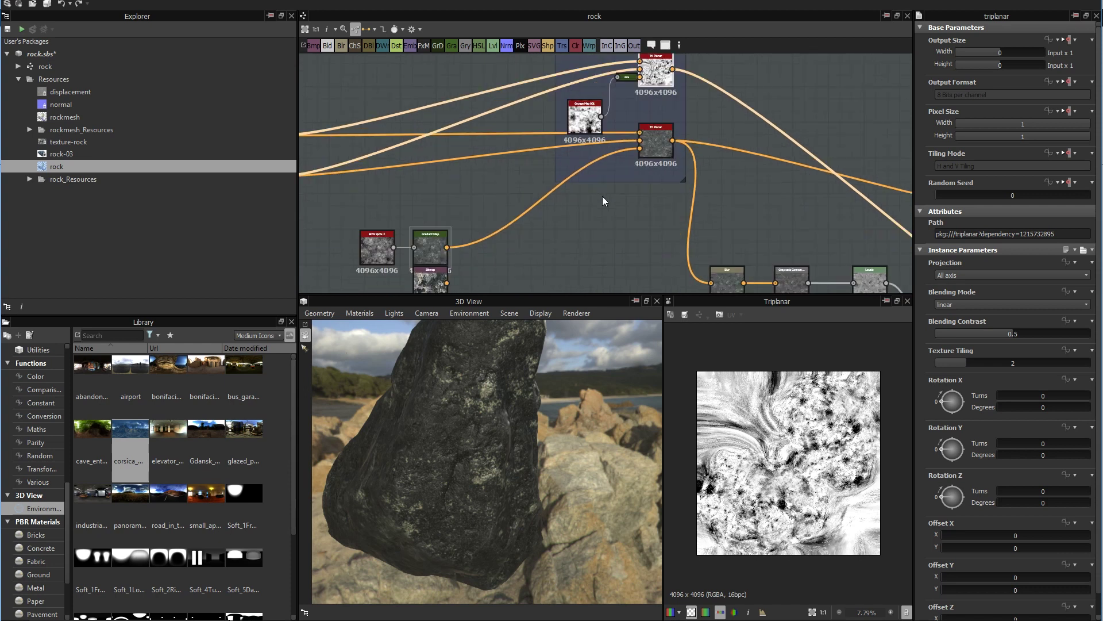
{"action": "middle_click_drag", "start_coordinate": [602, 196], "coordinate": [603, 201]}
{"action": "scroll", "coordinate": [604, 209], "scroll_direction": "up", "scroll_amount": 1}
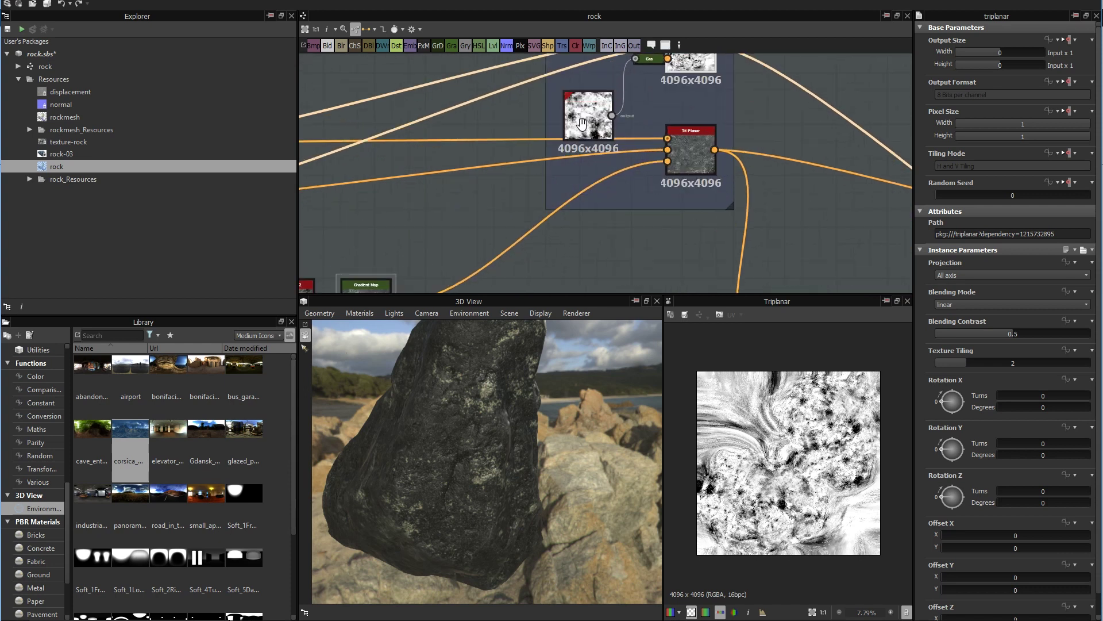
{"action": "scroll", "coordinate": [583, 159], "scroll_direction": "up", "scroll_amount": 1}
{"action": "left_click", "coordinate": [583, 157]}
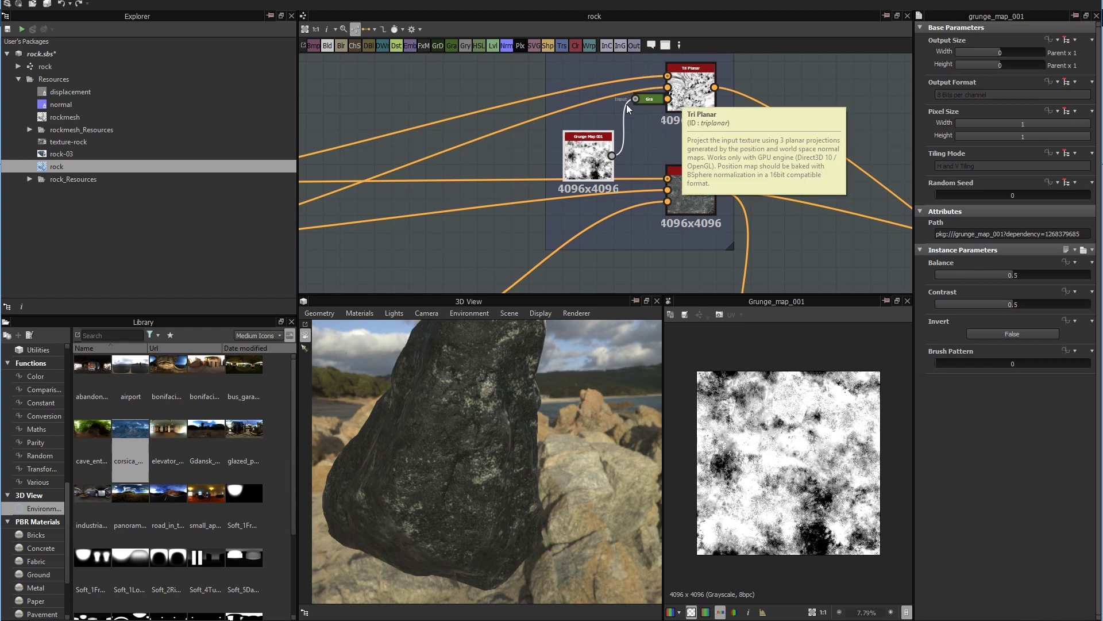
{"action": "scroll", "coordinate": [705, 155], "scroll_direction": "down", "scroll_amount": 3}
{"action": "middle_click_drag", "start_coordinate": [705, 167], "coordinate": [489, 61]}
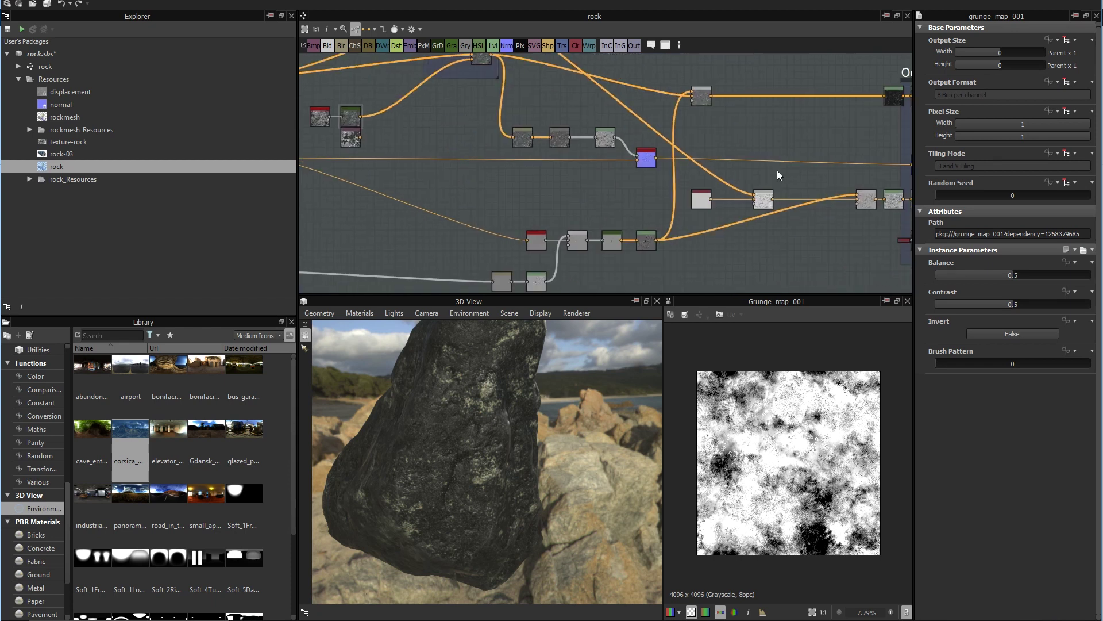
{"action": "middle_click_drag", "start_coordinate": [777, 170], "coordinate": [831, 257]}
{"action": "middle_click_drag", "start_coordinate": [630, 124], "coordinate": [669, 162]}
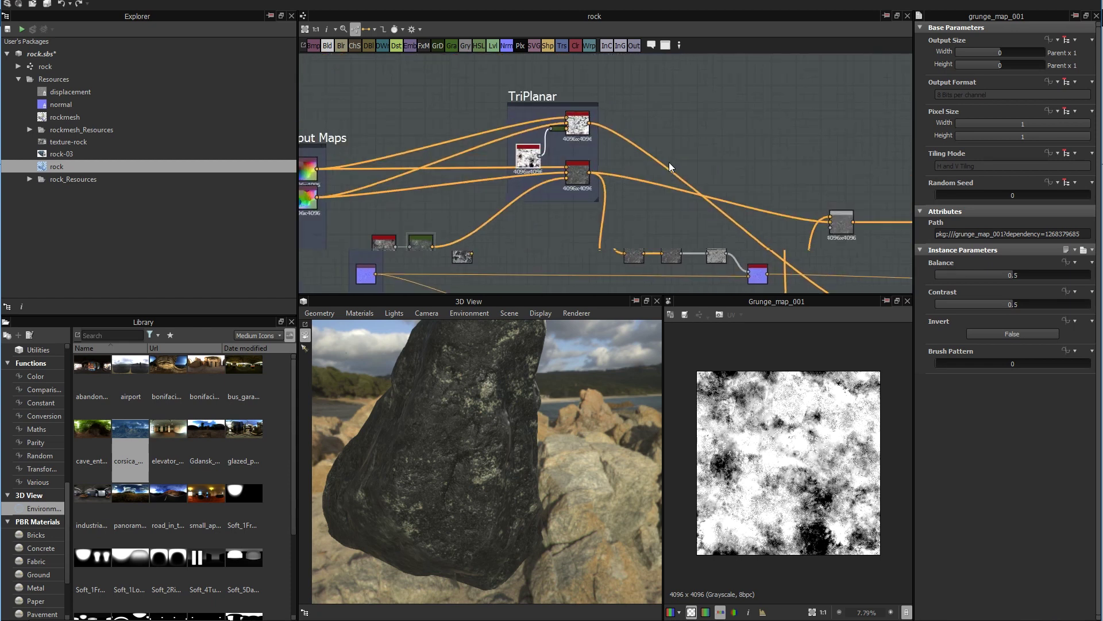
Preview the lower Tri Planar node's texture enlarged in the 2D view
{"action": "scroll", "coordinate": [669, 162], "scroll_direction": "up", "scroll_amount": 2}
{"action": "double_click", "coordinate": [602, 171]}
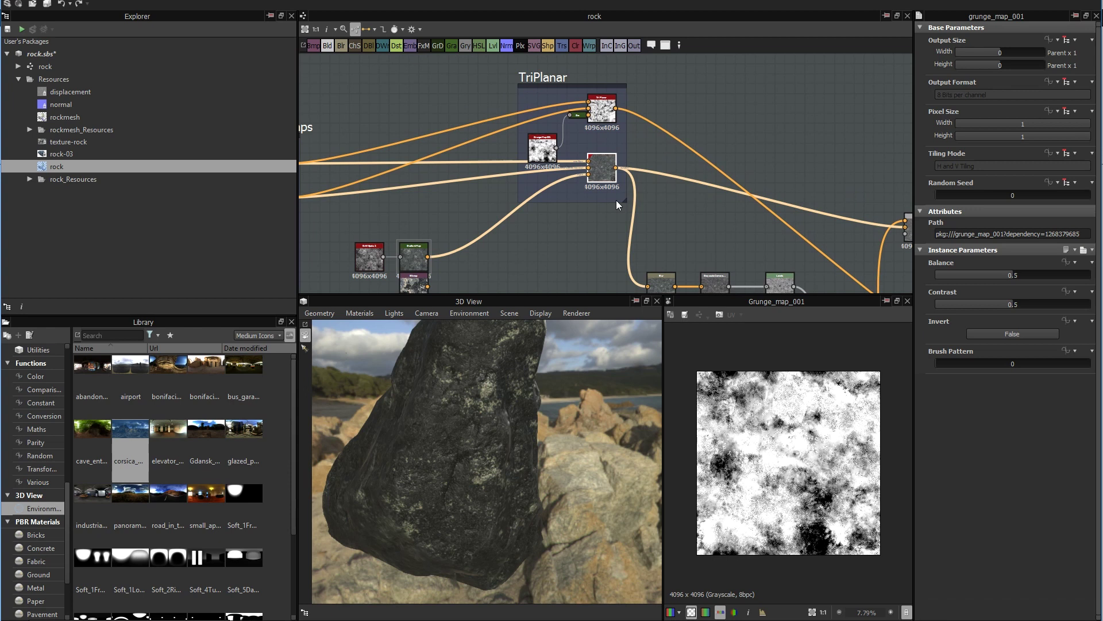
{"action": "scroll", "coordinate": [820, 477], "scroll_direction": "up", "scroll_amount": 4}
{"action": "scroll", "coordinate": [823, 477], "scroll_direction": "up", "scroll_amount": 4}
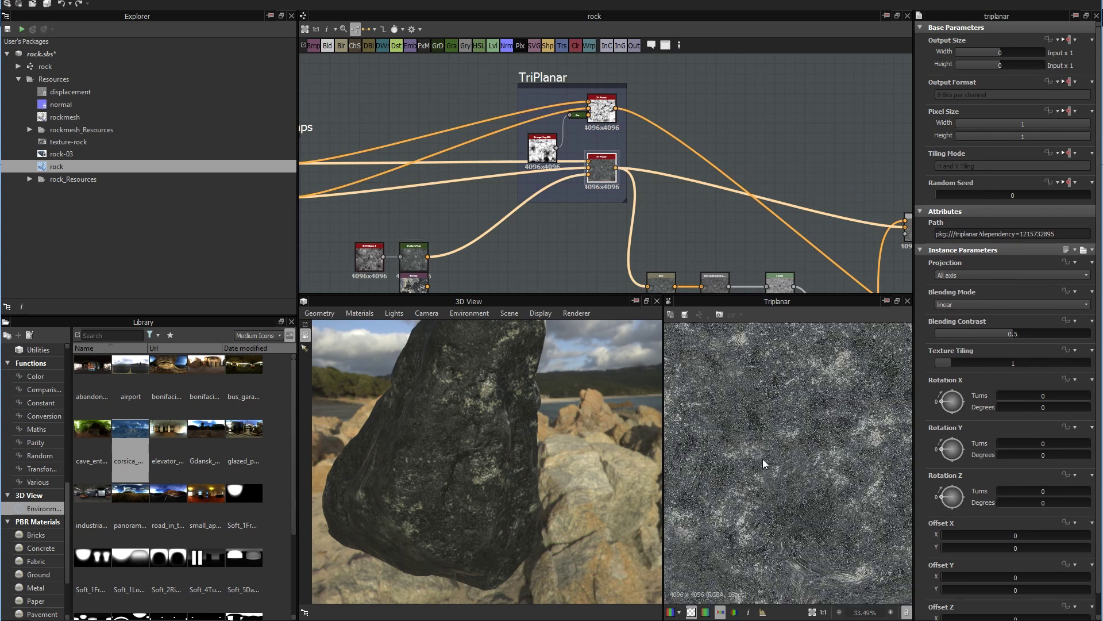
Inspect the Blend node that receives the lower Tri Planar output and locate the node chain feeding its other input
{"action": "middle_click_drag", "start_coordinate": [751, 229], "coordinate": [456, 203]}
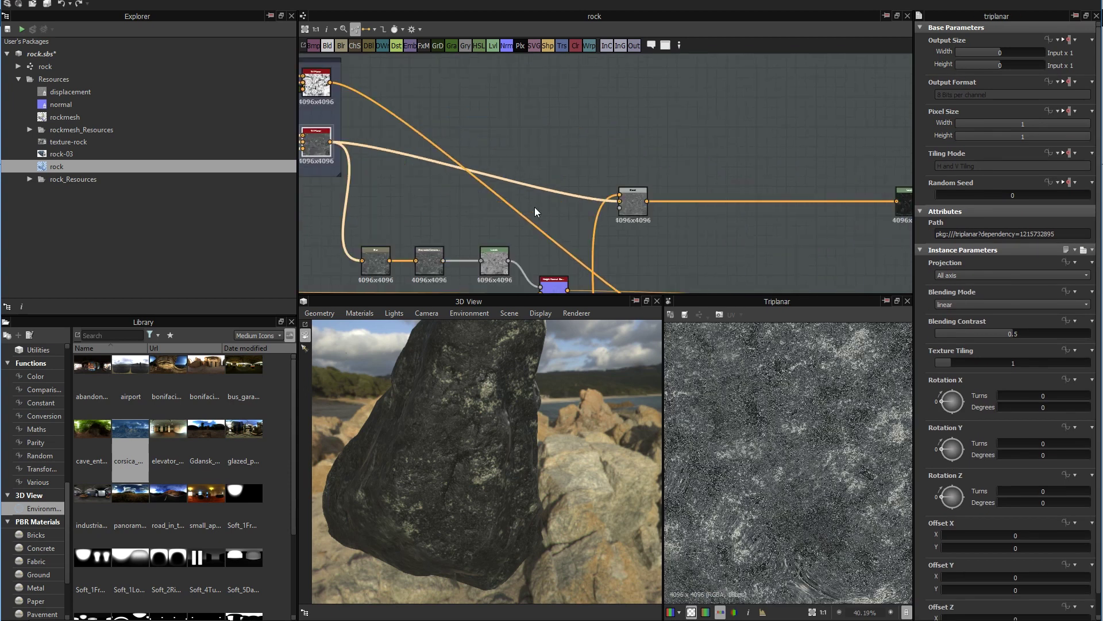
{"action": "double_click", "coordinate": [636, 206]}
{"action": "scroll", "coordinate": [635, 206], "scroll_direction": "down", "scroll_amount": 3}
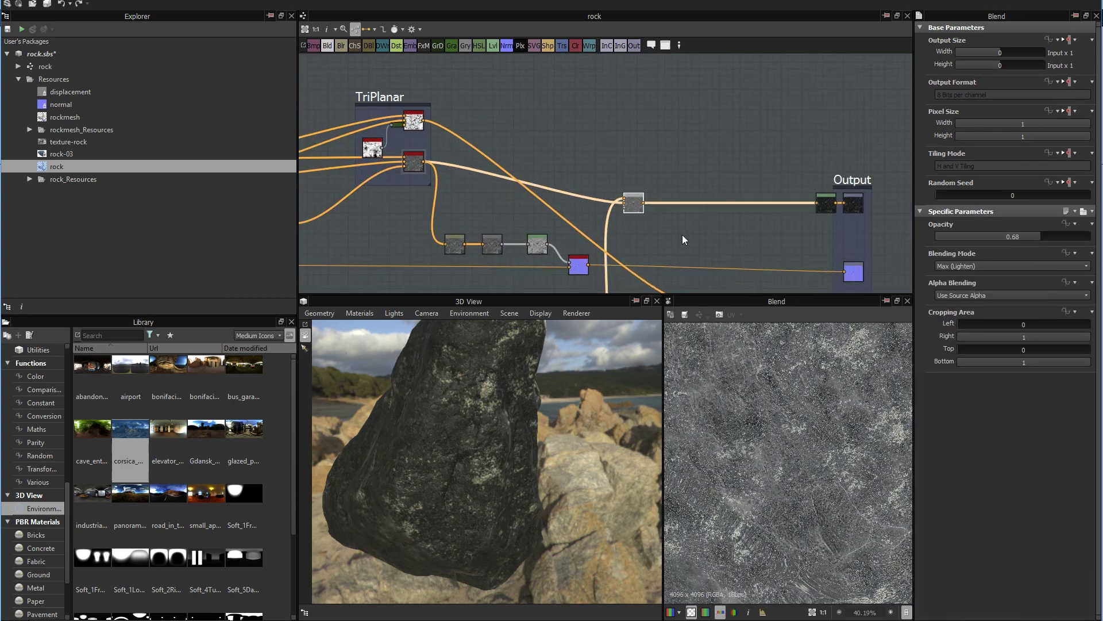
{"action": "middle_click_drag", "start_coordinate": [681, 234], "coordinate": [684, 166]}
{"action": "middle_click_drag", "start_coordinate": [650, 207], "coordinate": [672, 160]}
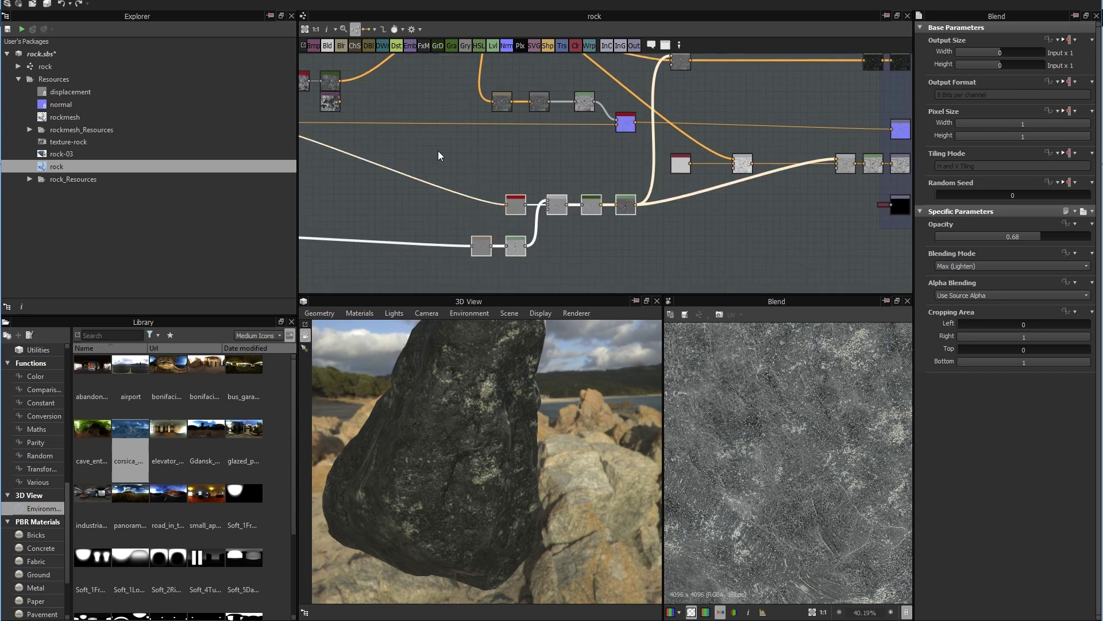
Trace the chain back to the input maps and preview the rock_normal bitmap enlarged
{"action": "middle_click_drag", "start_coordinate": [438, 153], "coordinate": [710, 169]}
{"action": "middle_click_drag", "start_coordinate": [669, 206], "coordinate": [659, 203]}
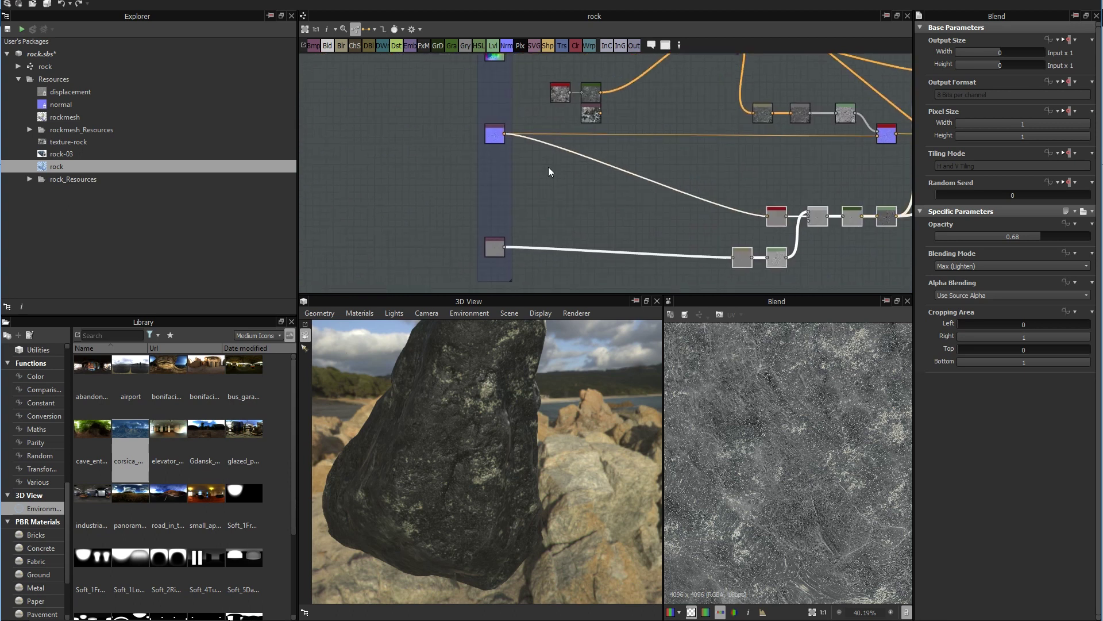
{"action": "left_click", "coordinate": [489, 137]}
{"action": "scroll", "coordinate": [768, 405], "scroll_direction": "up", "scroll_amount": 5}
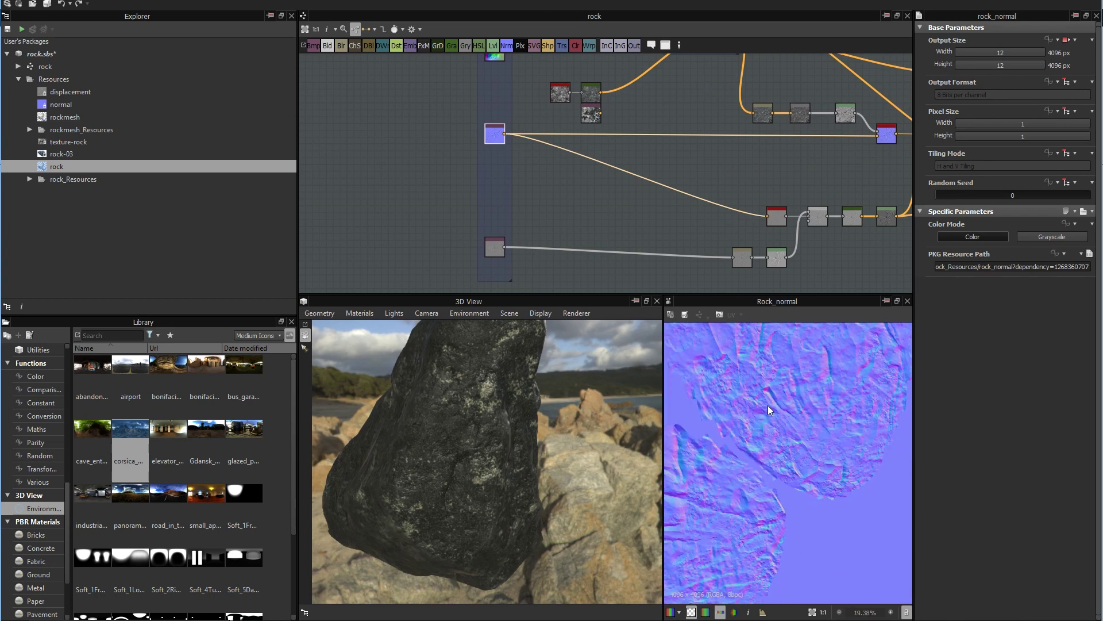
Preview the Curvature node fed by the normal map up close and check its OpenGL normal format setting
{"action": "middle_click_drag", "start_coordinate": [544, 221], "coordinate": [388, 219]}
{"action": "left_click", "coordinate": [616, 218]}
{"action": "double_click", "coordinate": [616, 218]}
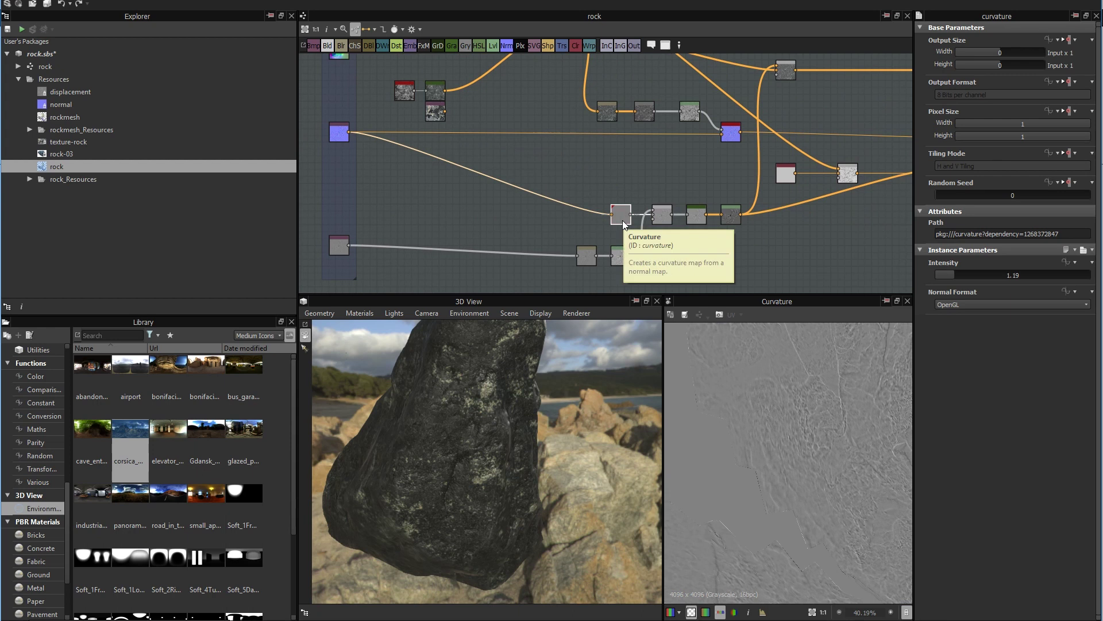
{"action": "scroll", "coordinate": [840, 424], "scroll_direction": "up", "scroll_amount": 3}
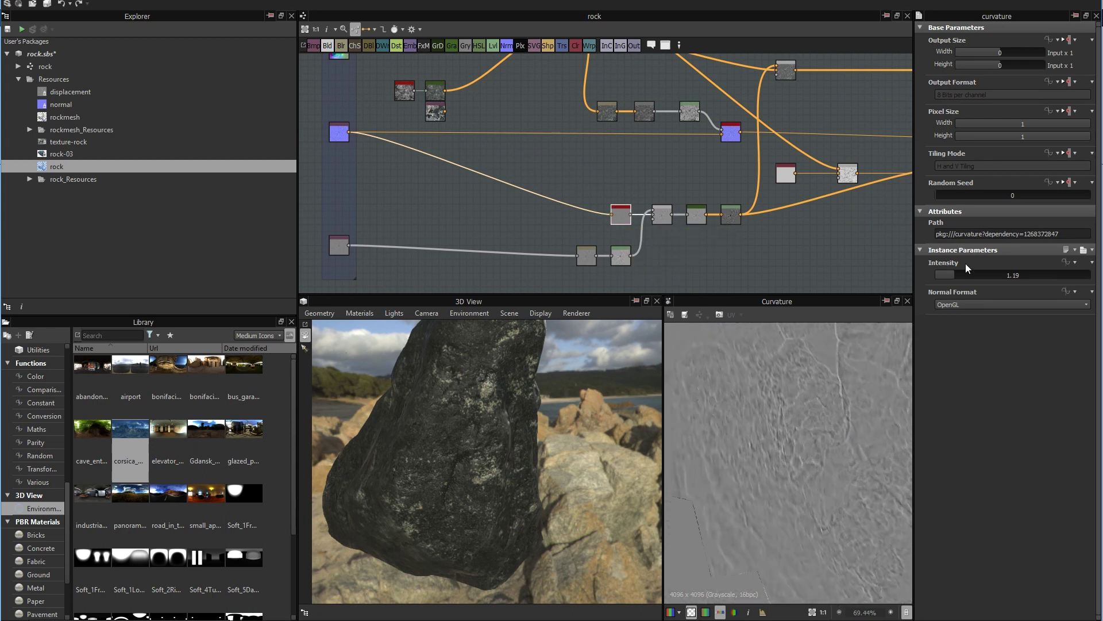
{"action": "left_click", "coordinate": [953, 305]}
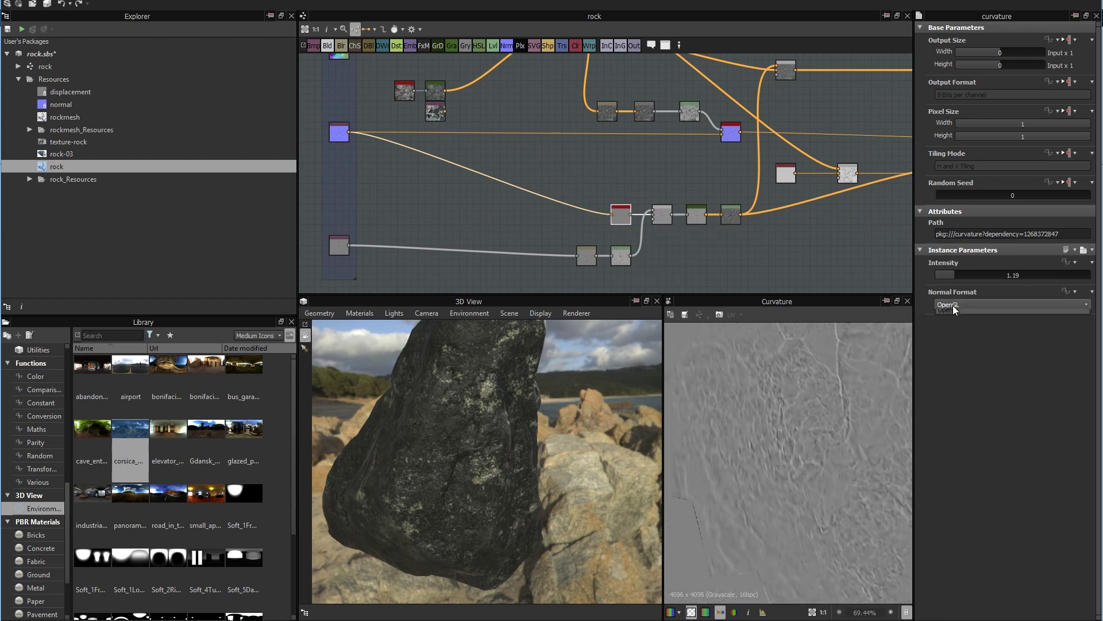
{"action": "left_click", "coordinate": [948, 347]}
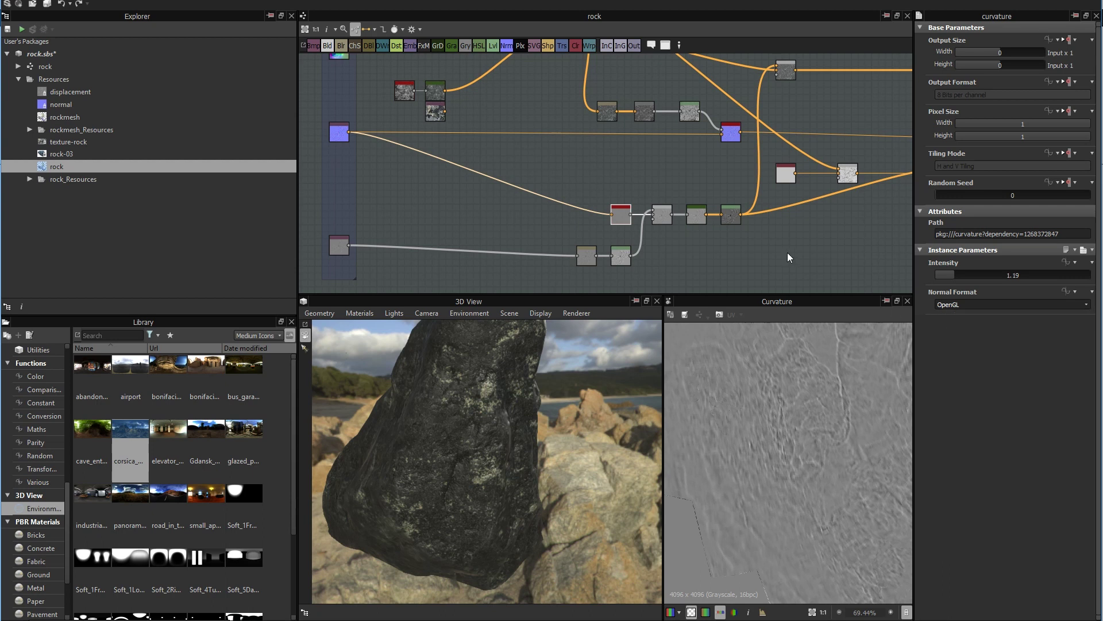
Test the Curvature node's Intensity at 7.1, and lower it to 1.3
{"action": "middle_click_drag", "start_coordinate": [808, 239], "coordinate": [755, 237]}
{"action": "left_click_drag", "start_coordinate": [951, 273], "coordinate": [1060, 278]}
{"action": "left_click", "coordinate": [1046, 274]}
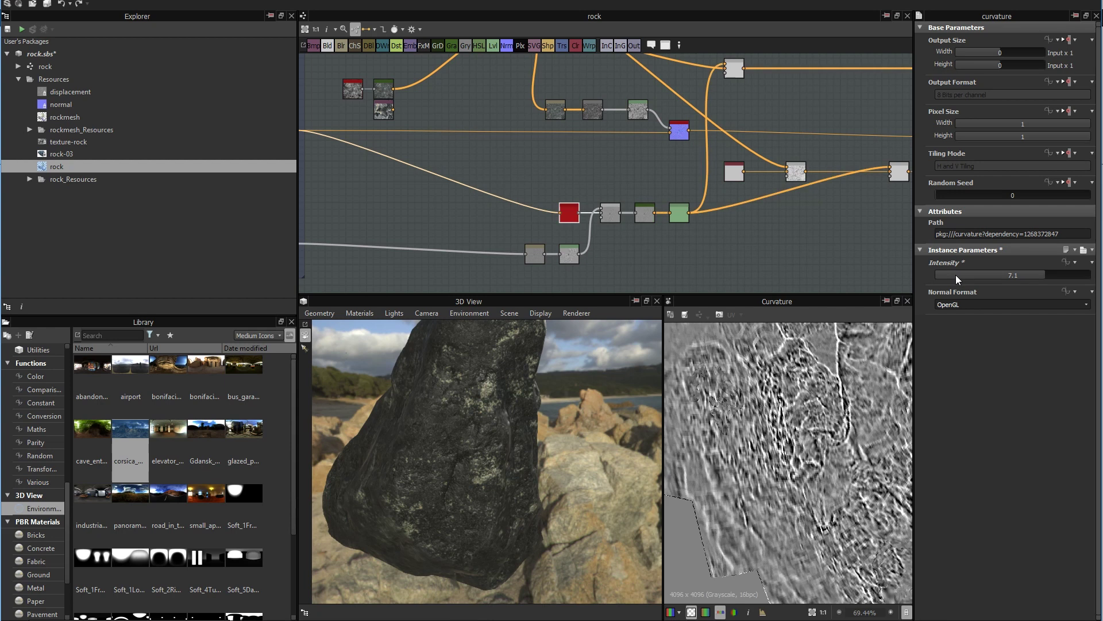
{"action": "left_click", "coordinate": [956, 274]}
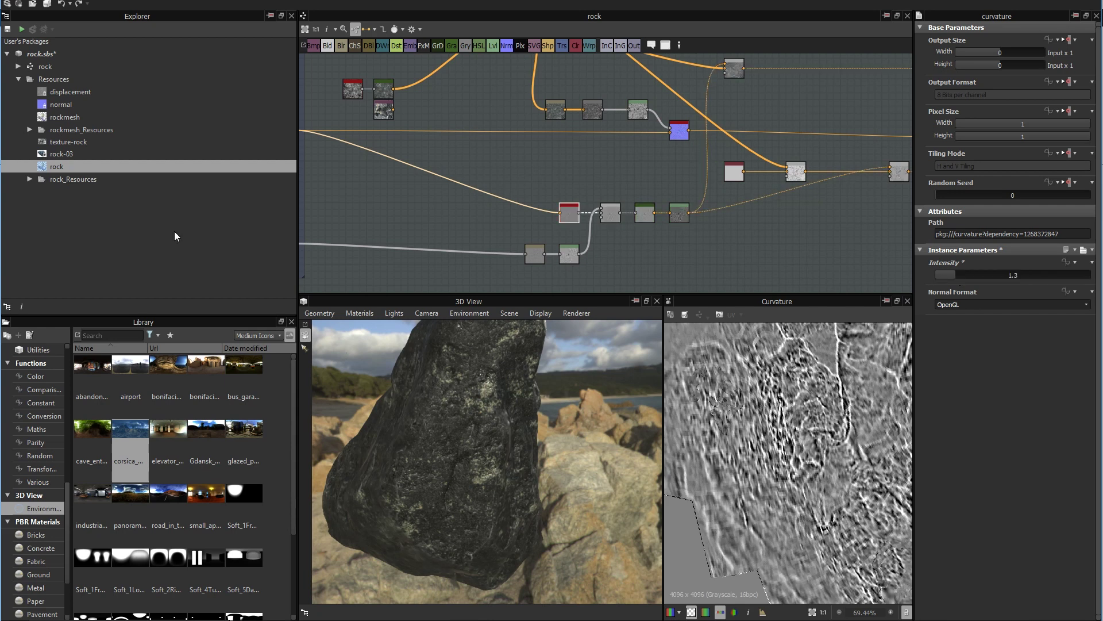
Expand the rock_Resources folder to view the rock's baked maps
{"action": "left_click", "coordinate": [27, 179]}
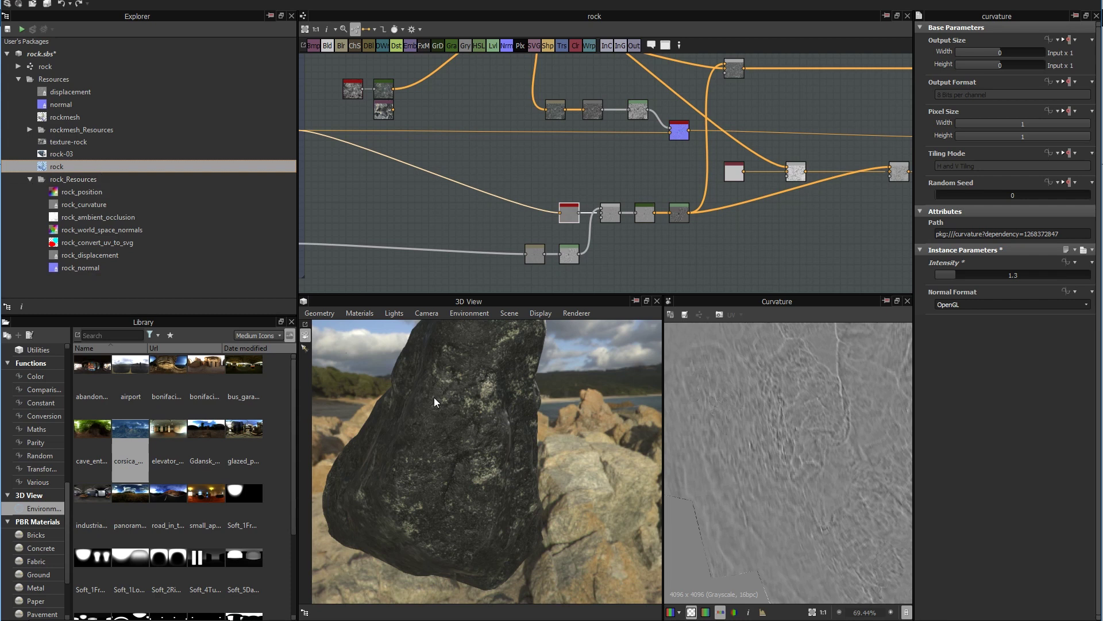
Place the baked rock_curvature map in the graph and examine its 2D preview up close and in full
{"action": "scroll", "coordinate": [439, 400], "scroll_direction": "up", "scroll_amount": 2}
{"action": "middle_click_drag", "start_coordinate": [436, 395], "coordinate": [444, 399]}
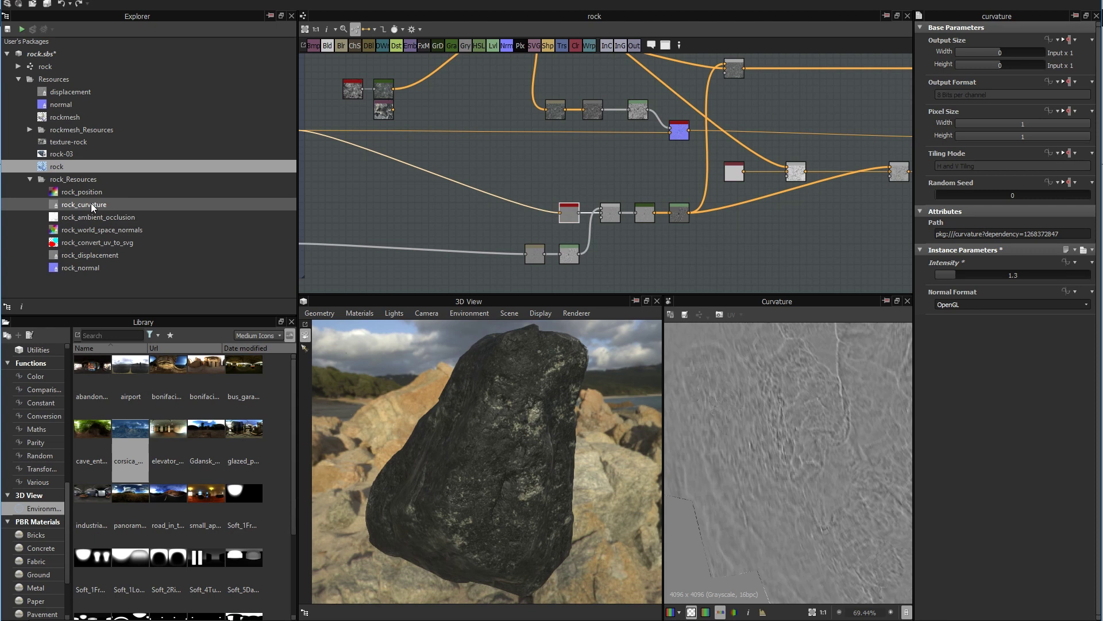
{"action": "left_click_drag", "start_coordinate": [90, 204], "coordinate": [384, 223]}
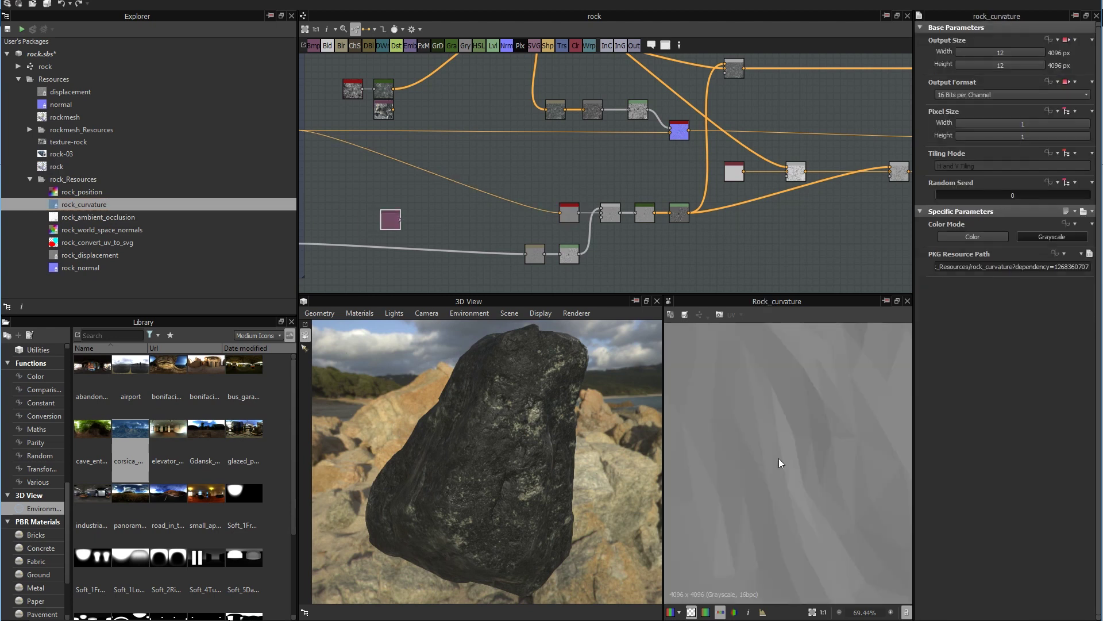
{"action": "scroll", "coordinate": [780, 459], "scroll_direction": "down", "scroll_amount": 9}
{"action": "scroll", "coordinate": [780, 458], "scroll_direction": "up", "scroll_amount": 6}
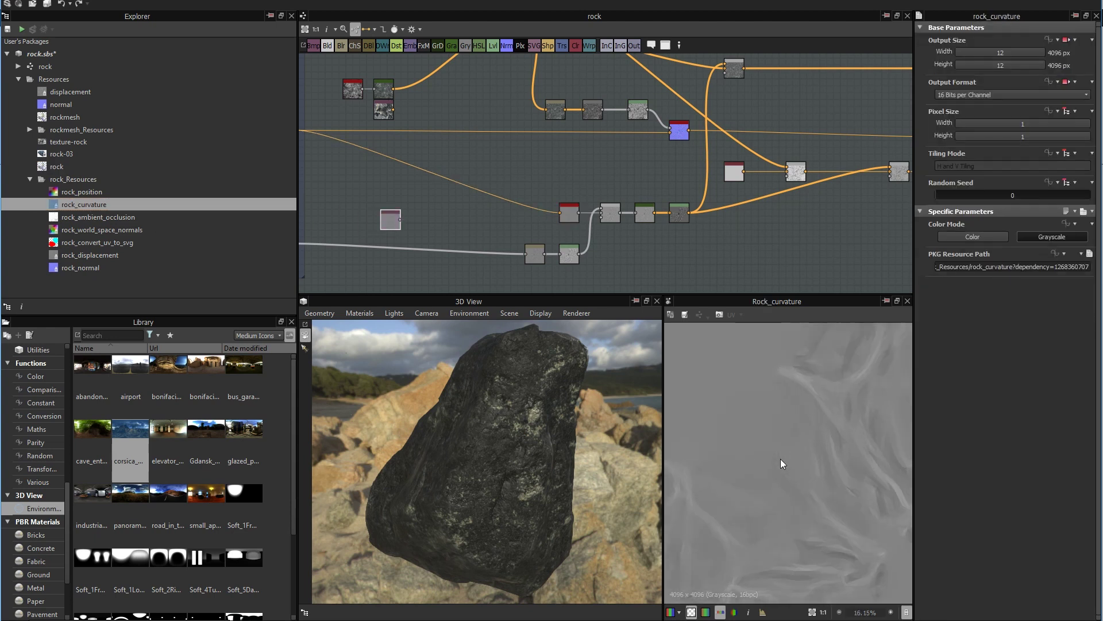
{"action": "scroll", "coordinate": [780, 459], "scroll_direction": "down", "scroll_amount": 3}
{"action": "scroll", "coordinate": [767, 460], "scroll_direction": "up", "scroll_amount": 2}
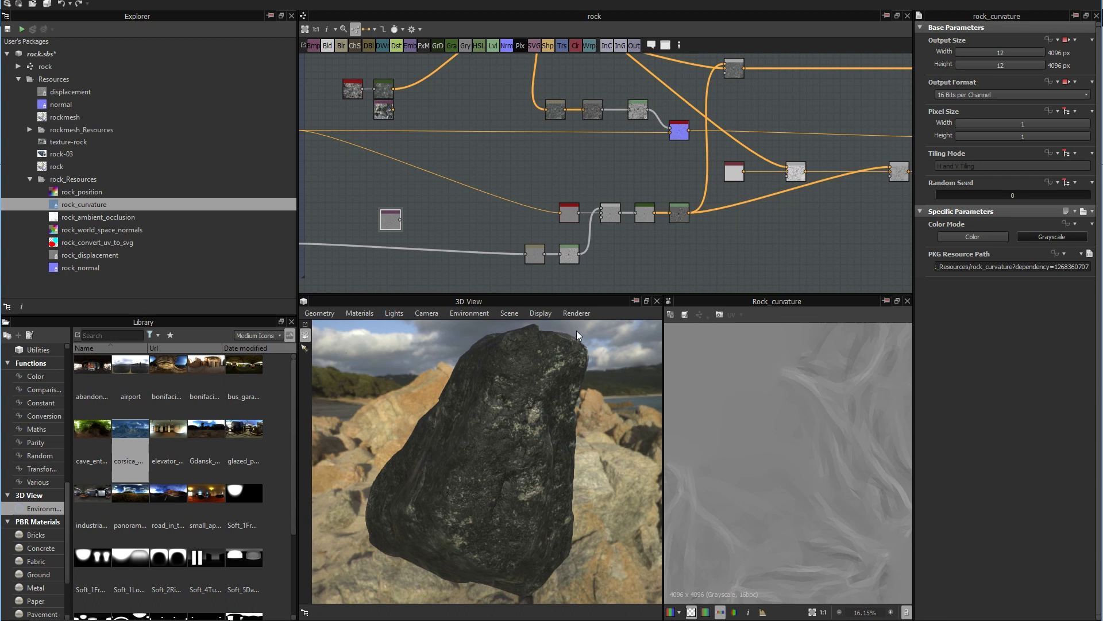
{"action": "scroll", "coordinate": [781, 439], "scroll_direction": "down", "scroll_amount": 3}
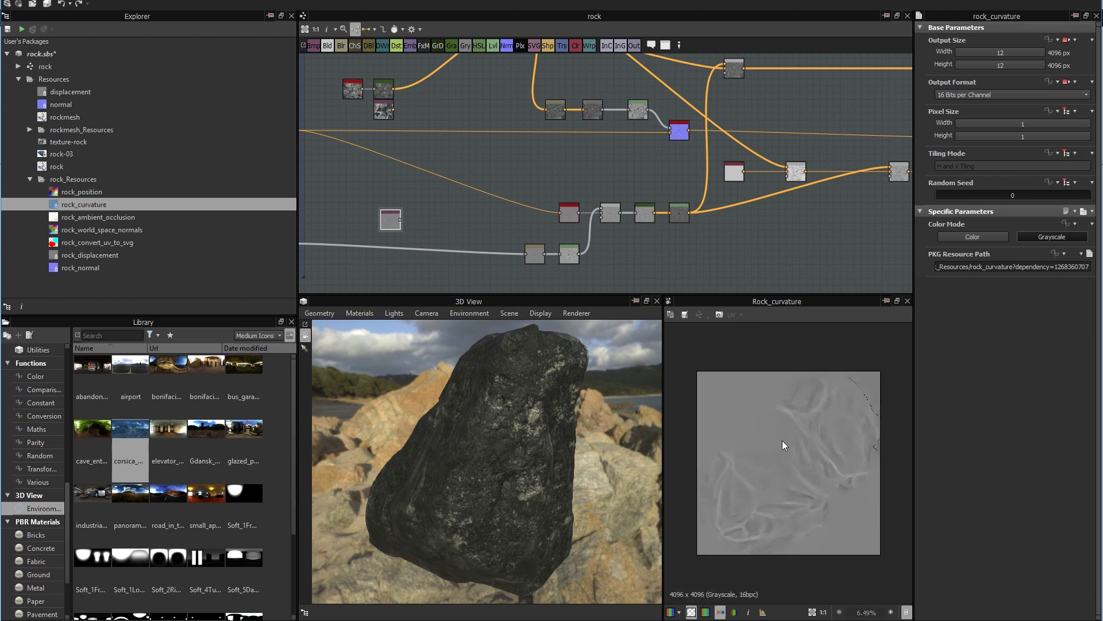
{"action": "scroll", "coordinate": [773, 442], "scroll_direction": "up", "scroll_amount": 2}
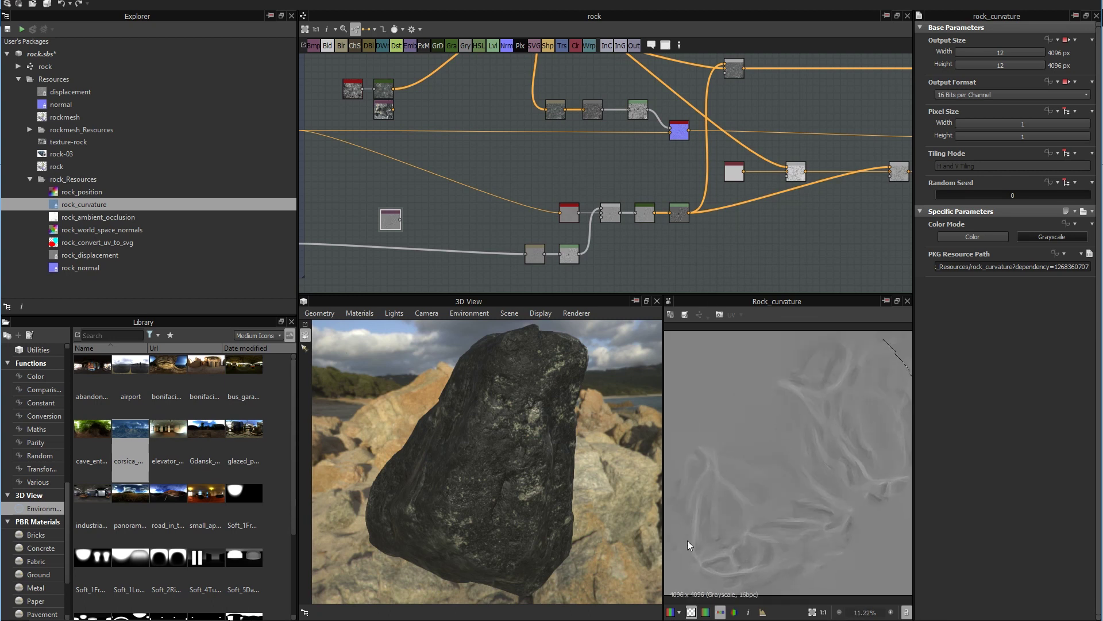
Delete the rock_curvature bitmap node from the graph and preview the existing Curvature node again
{"action": "left_click_drag", "start_coordinate": [396, 221], "coordinate": [382, 214]}
{"action": "key", "text": "Delete"}
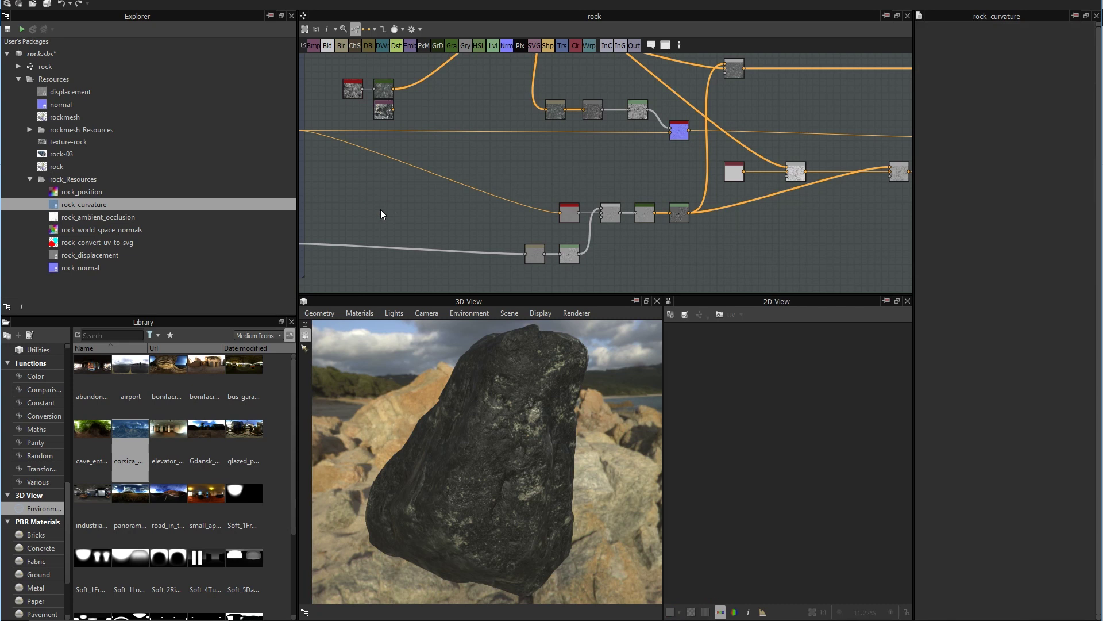
{"action": "scroll", "coordinate": [495, 230], "scroll_direction": "down", "scroll_amount": 1}
{"action": "left_click", "coordinate": [557, 218]}
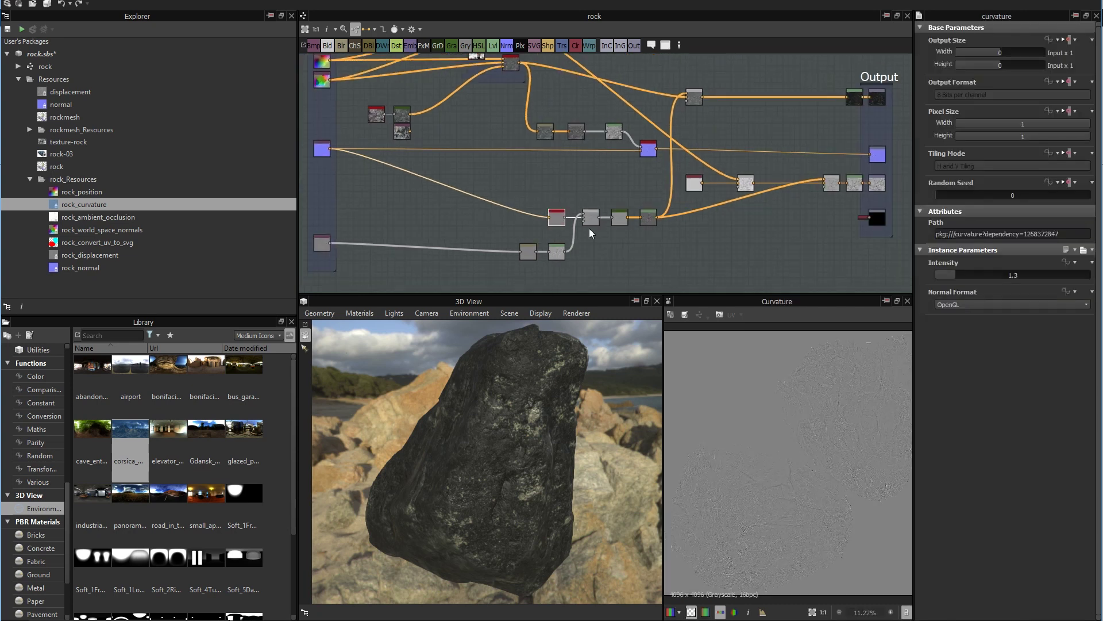
Preview the Blend node fed by the Curvature node and trace its other input back to the input maps
{"action": "scroll", "coordinate": [589, 228], "scroll_direction": "up", "scroll_amount": 4}
{"action": "scroll", "coordinate": [588, 228], "scroll_direction": "up", "scroll_amount": 1}
{"action": "left_click", "coordinate": [589, 213]}
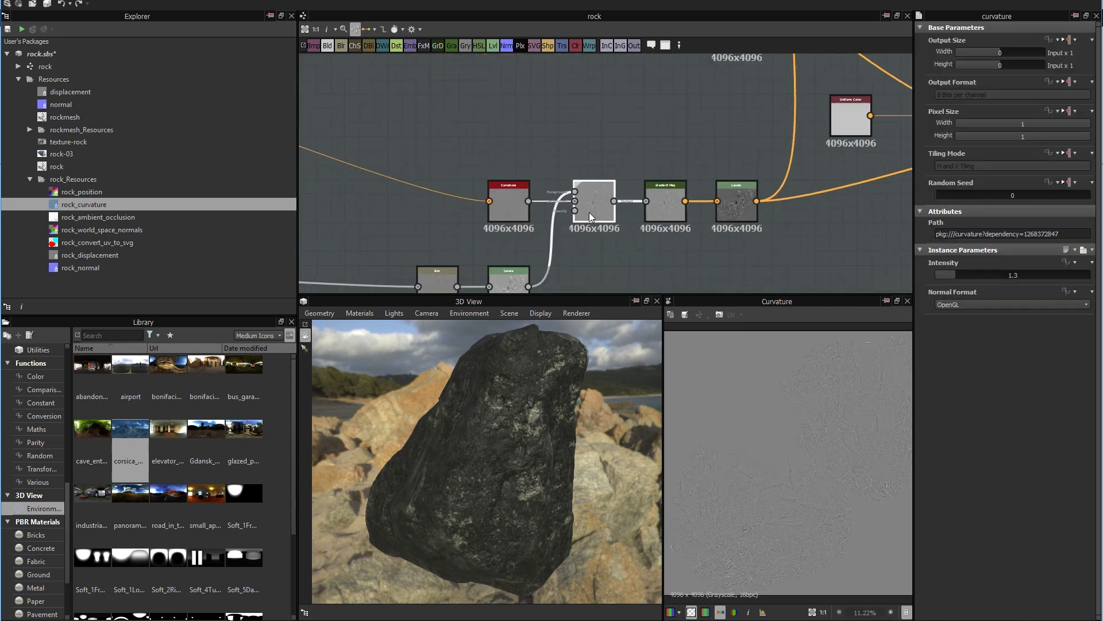
{"action": "scroll", "coordinate": [760, 465], "scroll_direction": "down", "scroll_amount": 1}
{"action": "scroll", "coordinate": [761, 466], "scroll_direction": "down", "scroll_amount": 1}
{"action": "middle_click_drag", "start_coordinate": [440, 250], "coordinate": [643, 197]}
{"action": "scroll", "coordinate": [644, 196], "scroll_direction": "down", "scroll_amount": 3}
{"action": "scroll", "coordinate": [553, 205], "scroll_direction": "down", "scroll_amount": 1}
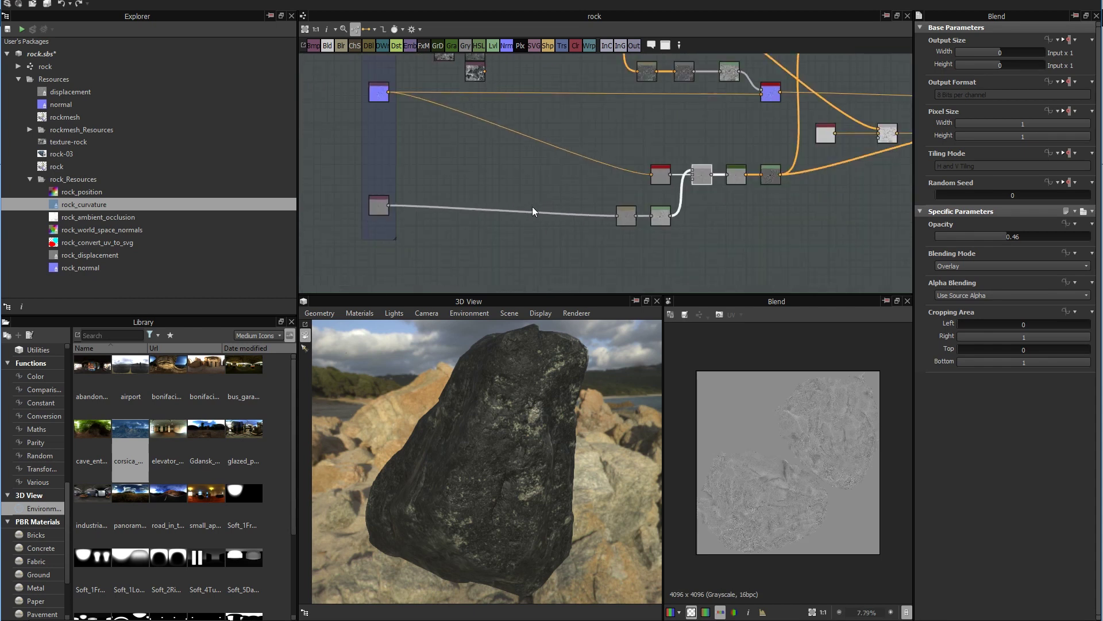
Preview the rock_displacement bitmap and follow its connection to the Blur node
{"action": "left_click", "coordinate": [376, 208]}
{"action": "scroll", "coordinate": [574, 226], "scroll_direction": "up", "scroll_amount": 4}
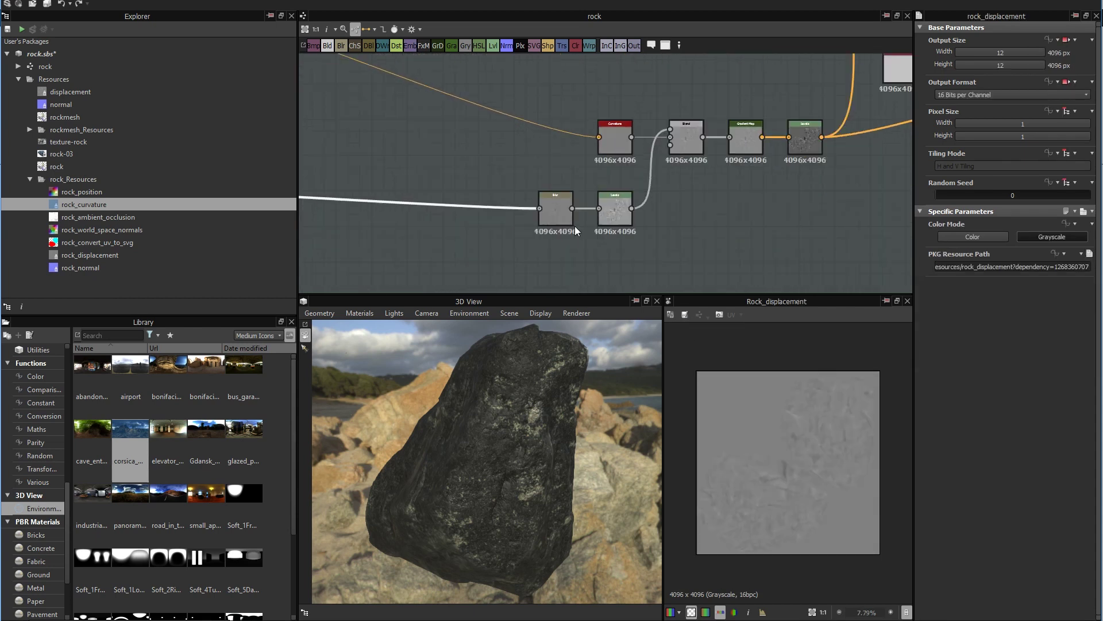
{"action": "left_click", "coordinate": [550, 215]}
{"action": "scroll", "coordinate": [711, 225], "scroll_direction": "down", "scroll_amount": 1}
{"action": "middle_click_drag", "start_coordinate": [711, 226], "coordinate": [613, 238]}
Preview the Levels node after the displacement Blur and examine its surface detail enlarged
{"action": "left_click", "coordinate": [540, 219]}
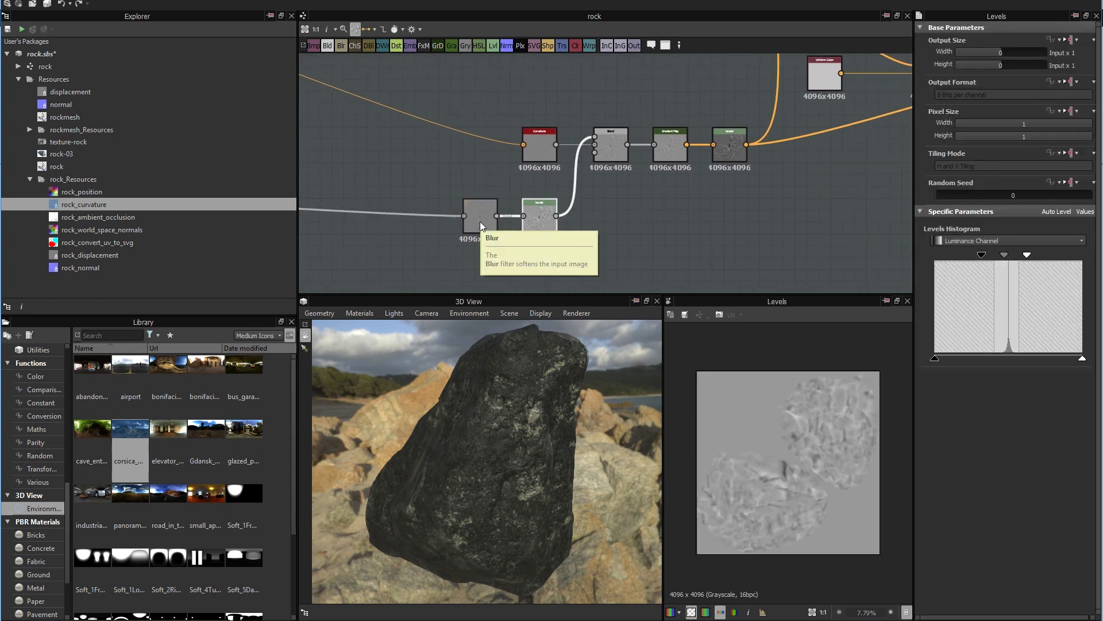
{"action": "scroll", "coordinate": [745, 389], "scroll_direction": "up", "scroll_amount": 2}
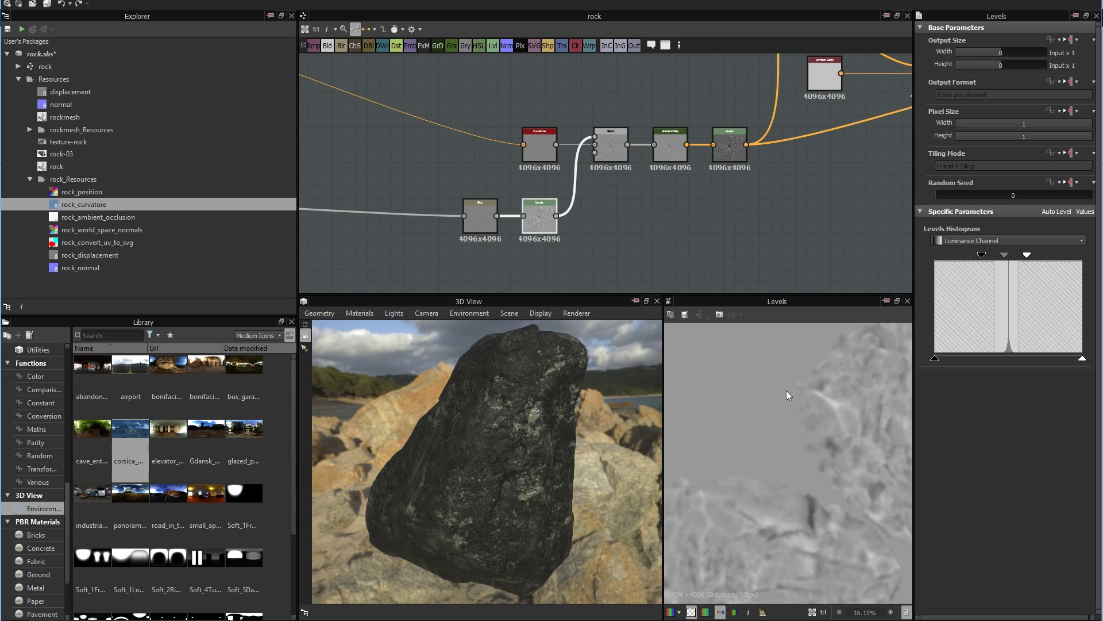
{"action": "middle_click_drag", "start_coordinate": [787, 401], "coordinate": [743, 426]}
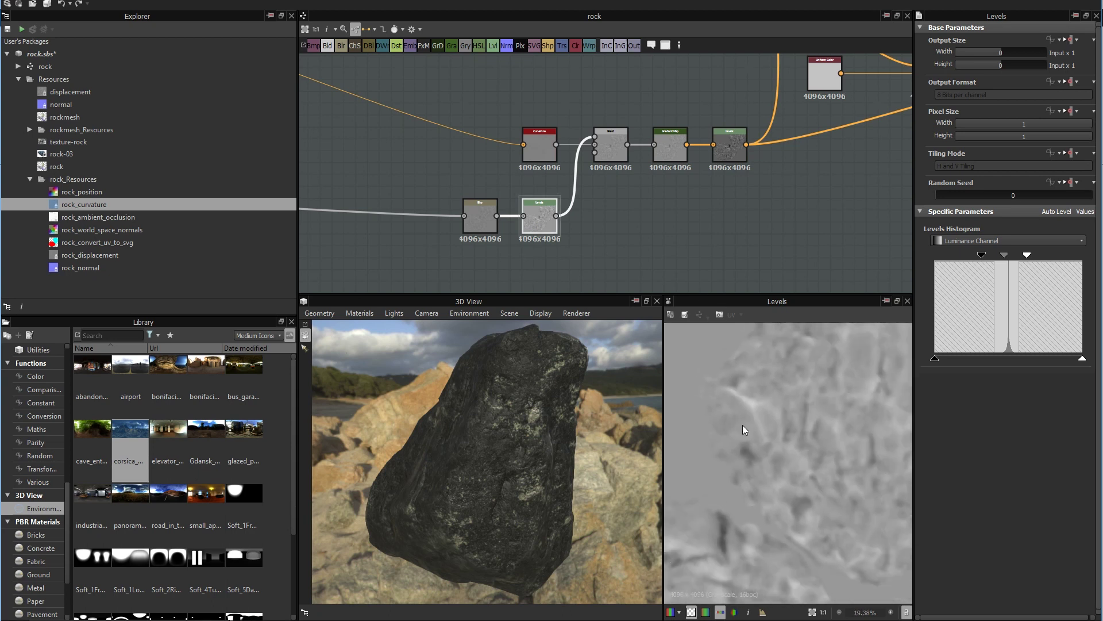
{"action": "middle_click_drag", "start_coordinate": [821, 459], "coordinate": [779, 436]}
{"action": "scroll", "coordinate": [764, 431], "scroll_direction": "up", "scroll_amount": 2}
Preview the Blend of curvature and displacement up close to examine the combined detail
{"action": "middle_click_drag", "start_coordinate": [664, 243], "coordinate": [642, 274]}
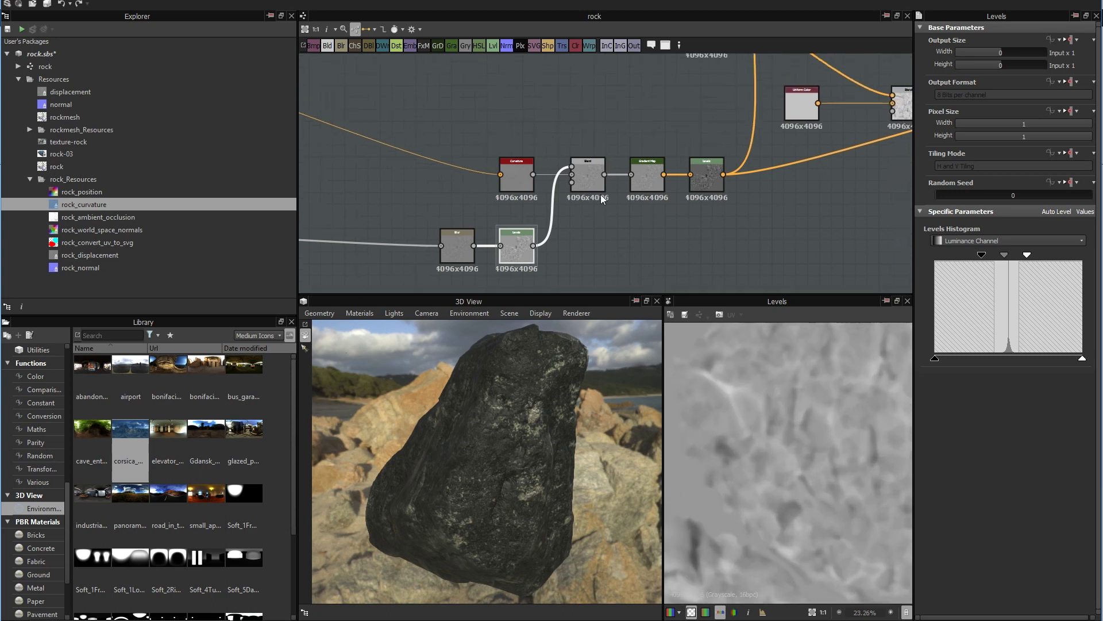
{"action": "left_click", "coordinate": [588, 177]}
{"action": "double_click", "coordinate": [587, 177]}
{"action": "scroll", "coordinate": [836, 439], "scroll_direction": "up", "scroll_amount": 3}
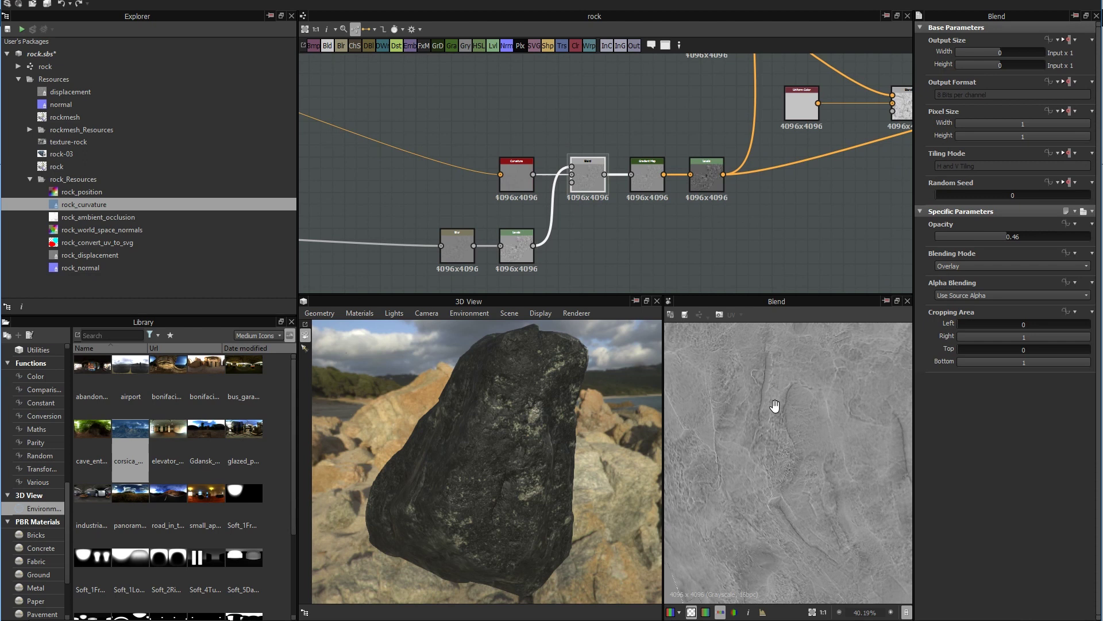
{"action": "scroll", "coordinate": [802, 435], "scroll_direction": "up", "scroll_amount": 3}
{"action": "scroll", "coordinate": [713, 426], "scroll_direction": "down", "scroll_amount": 3}
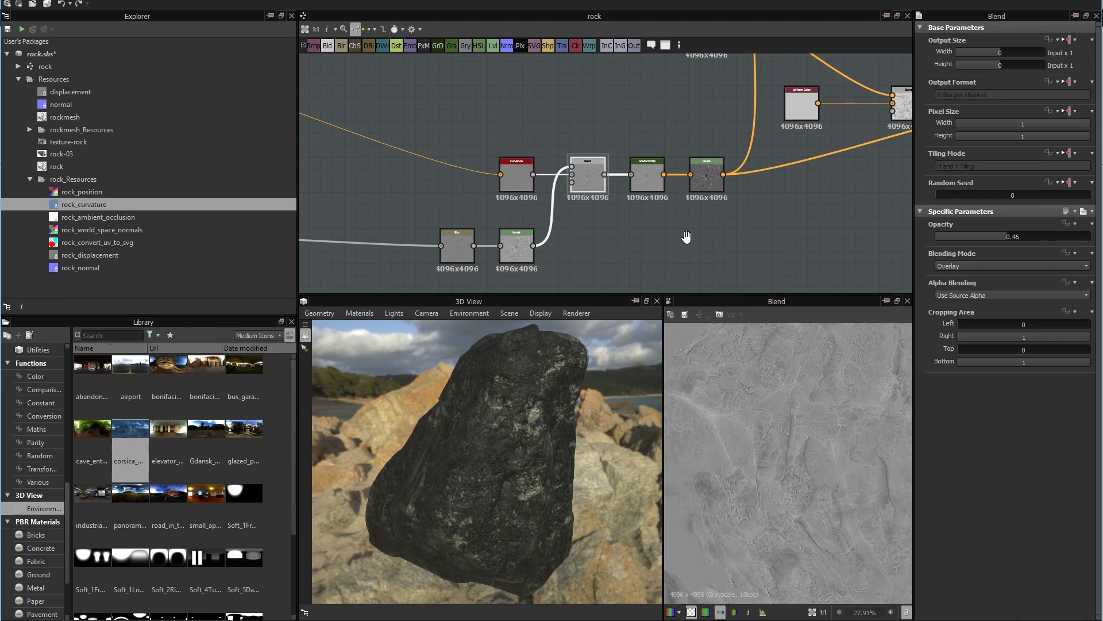
Preview the Gradient Map node that follows the curvature and displacement Blend
{"action": "middle_click_drag", "start_coordinate": [653, 197], "coordinate": [605, 200]}
{"action": "double_click", "coordinate": [601, 185]}
{"action": "scroll", "coordinate": [794, 405], "scroll_direction": "down", "scroll_amount": 2}
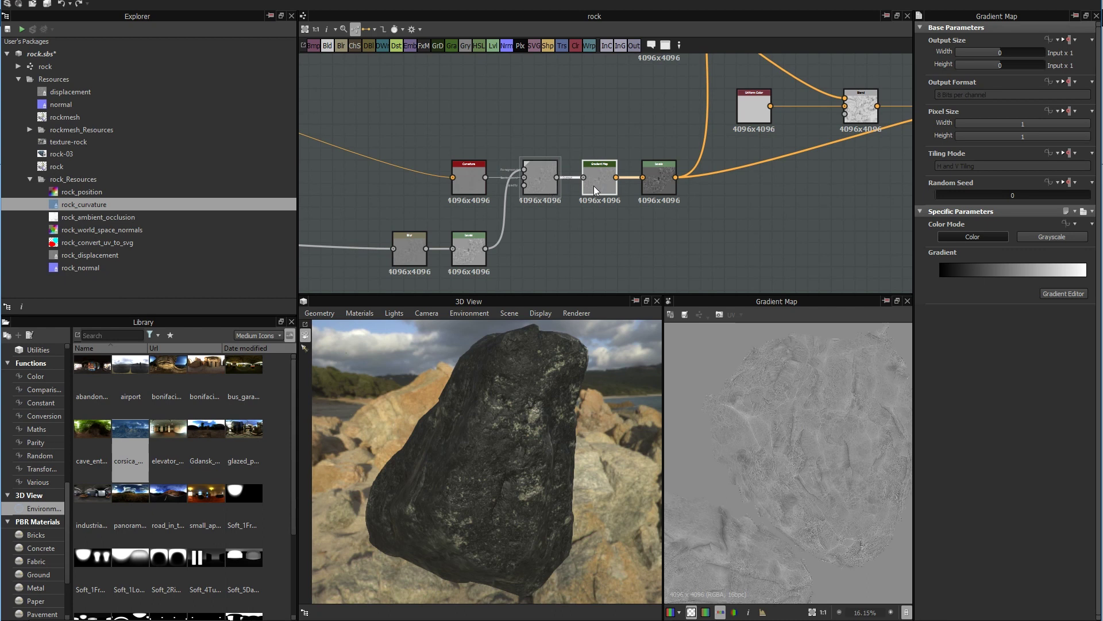
Preview the Levels node after the Gradient Map and examine its edge contrast enlarged
{"action": "middle_click_drag", "start_coordinate": [728, 218], "coordinate": [660, 253]}
{"action": "double_click", "coordinate": [595, 212]}
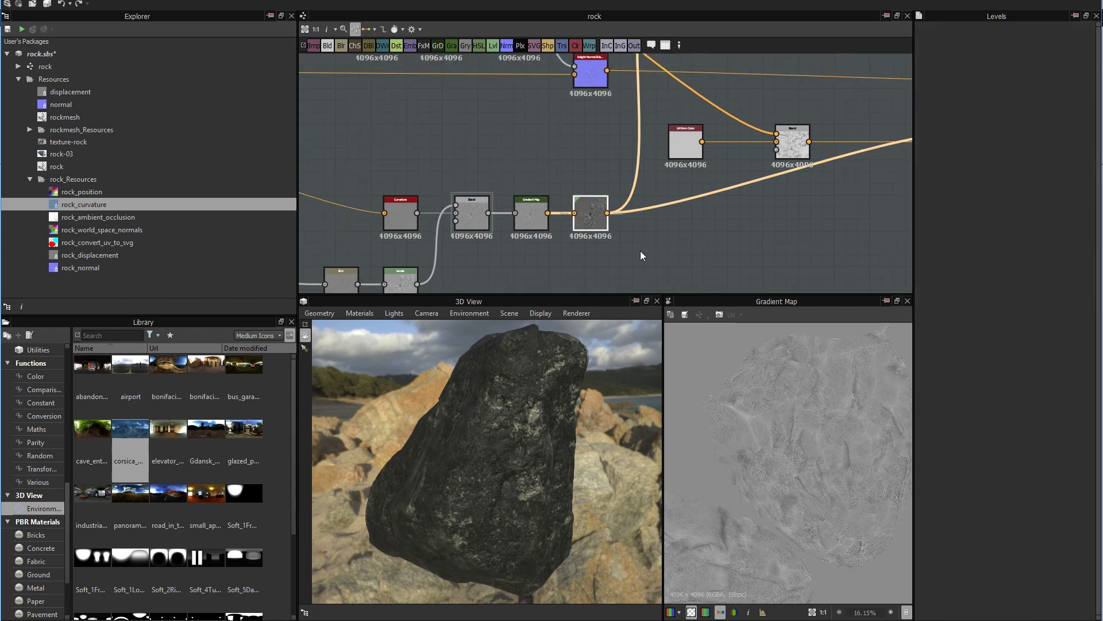
{"action": "scroll", "coordinate": [789, 419], "scroll_direction": "down", "scroll_amount": 1}
{"action": "scroll", "coordinate": [788, 421], "scroll_direction": "up", "scroll_amount": 5}
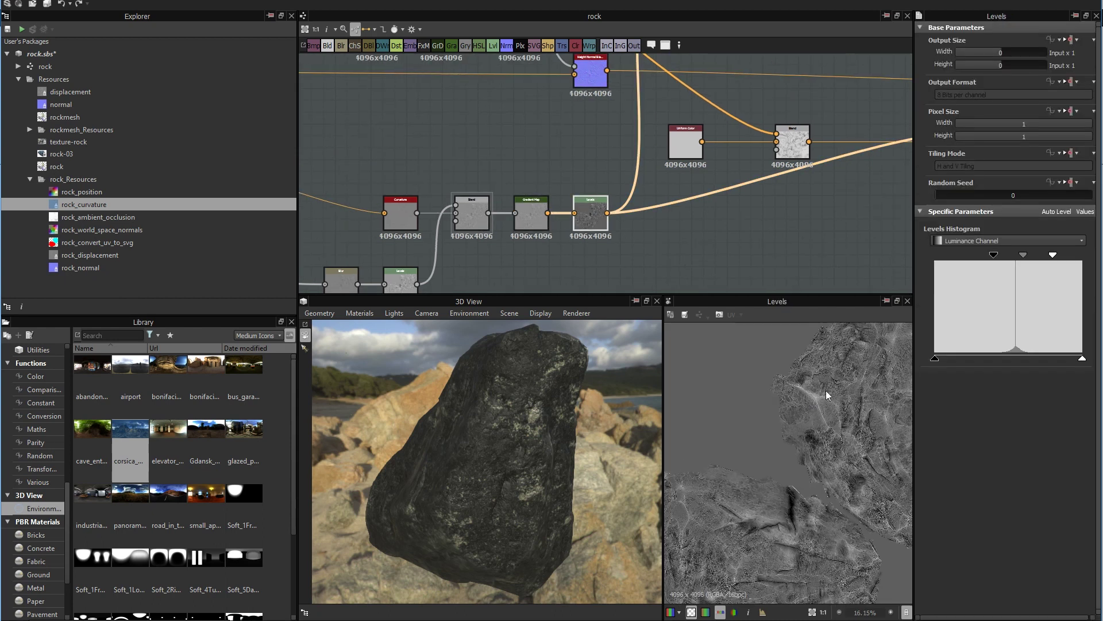
{"action": "scroll", "coordinate": [782, 417], "scroll_direction": "down", "scroll_amount": 3}
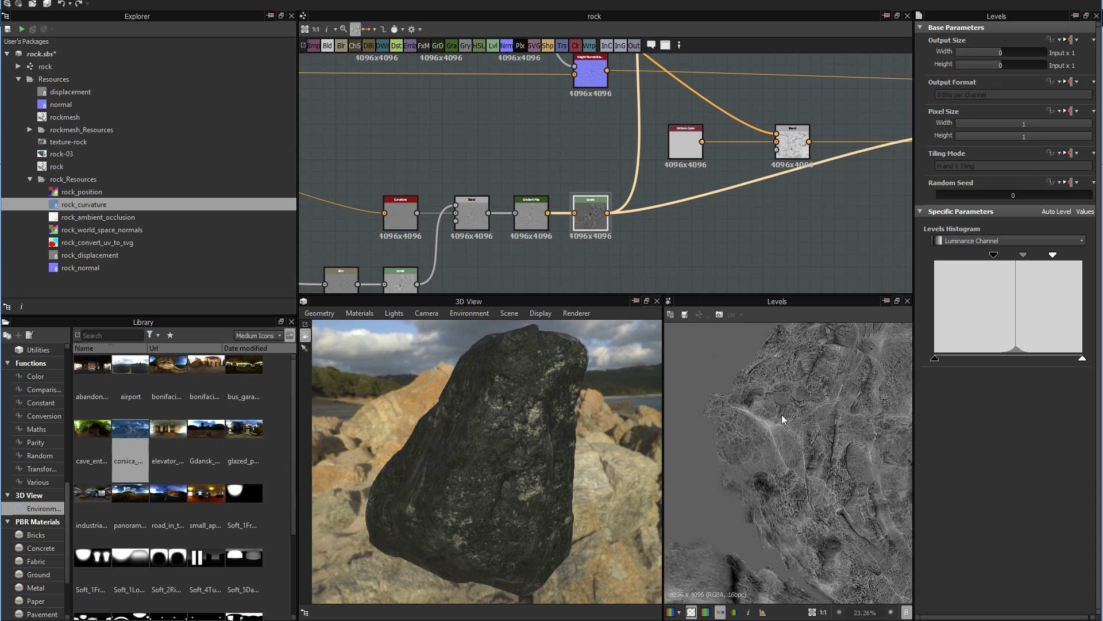
Preview the Blend node that merges the triplanar texture with the curvature Levels, and check its blend settings
{"action": "middle_click_drag", "start_coordinate": [740, 238], "coordinate": [725, 308]}
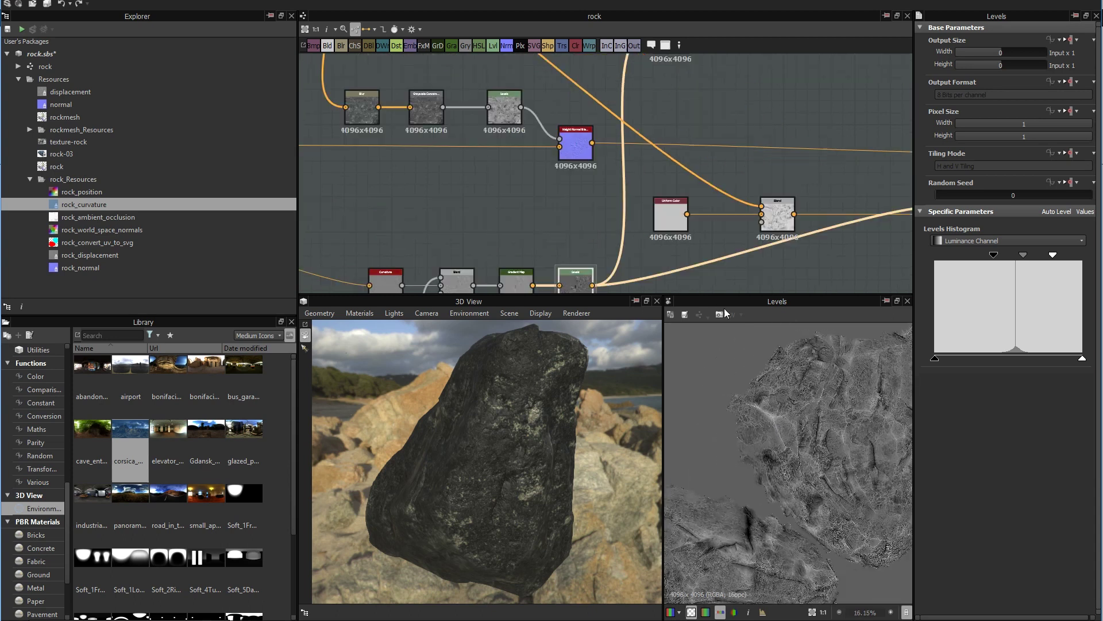
{"action": "scroll", "coordinate": [707, 172], "scroll_direction": "down", "scroll_amount": 4}
{"action": "middle_click_drag", "start_coordinate": [723, 119], "coordinate": [708, 157]}
{"action": "left_click", "coordinate": [671, 144]}
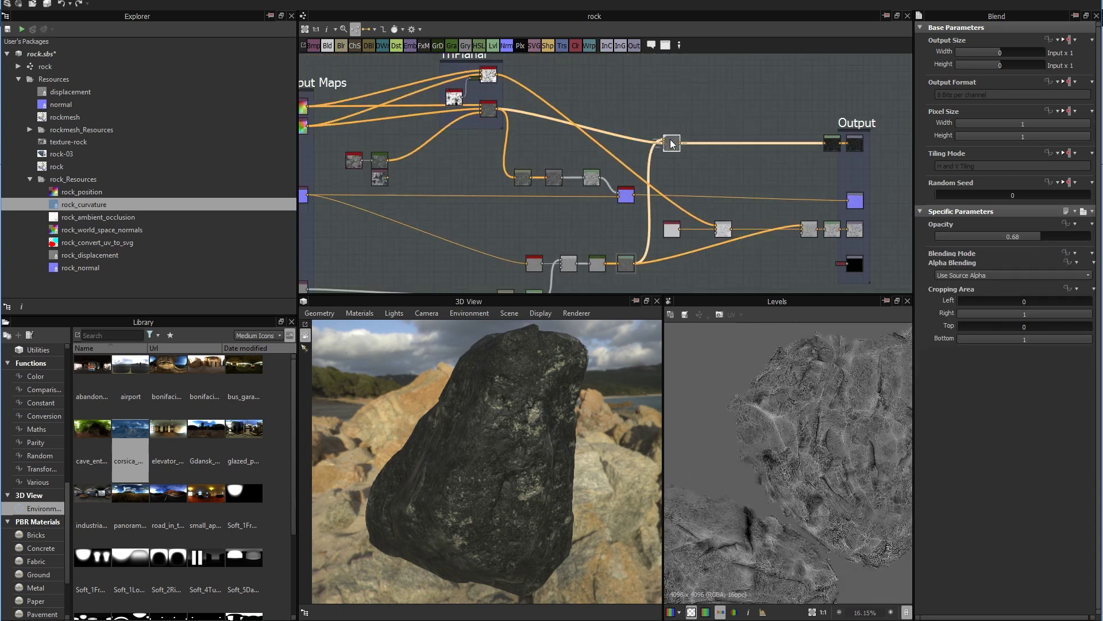
{"action": "scroll", "coordinate": [483, 195], "scroll_direction": "up", "scroll_amount": 4}
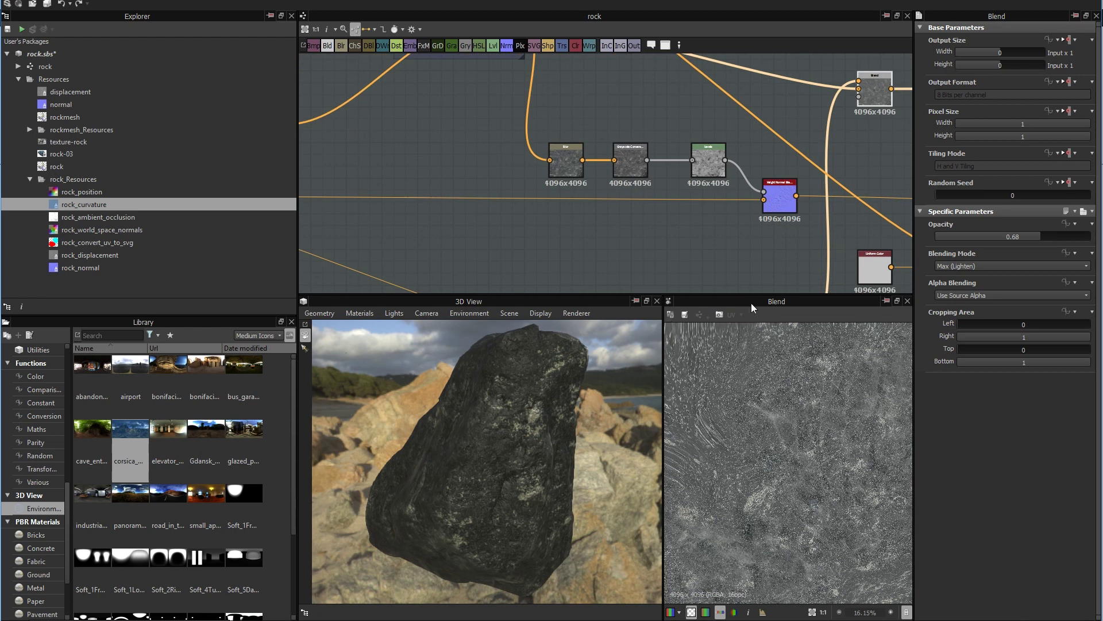
Follow the Blend to the Output frame and preview the final Levels node and the Base Color output
{"action": "middle_click_drag", "start_coordinate": [765, 123], "coordinate": [622, 232]}
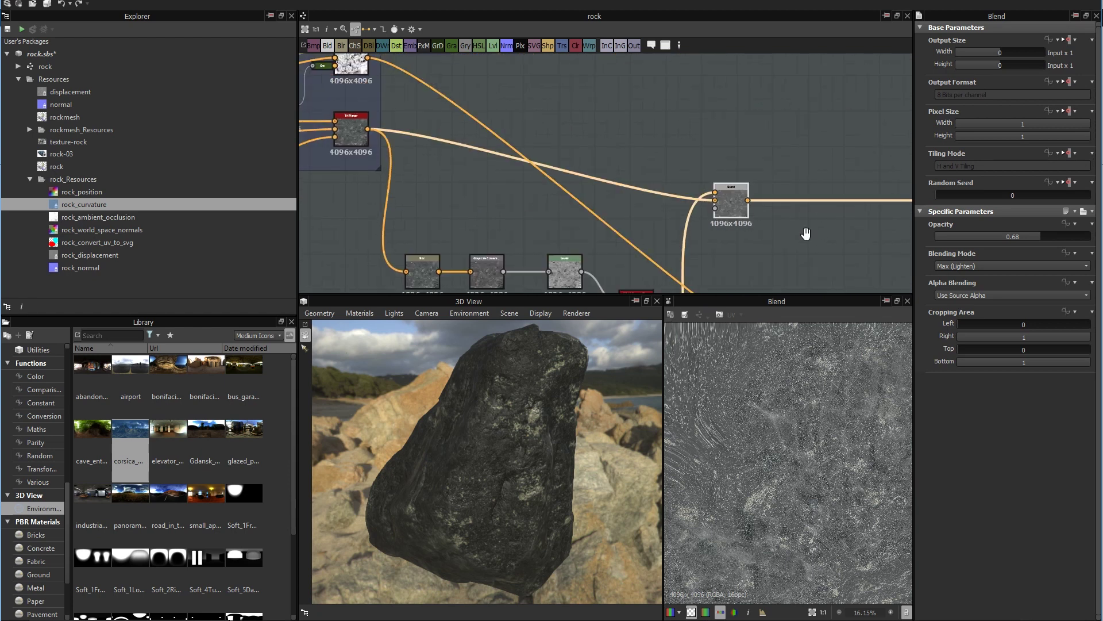
{"action": "middle_click_drag", "start_coordinate": [801, 234], "coordinate": [564, 234]}
{"action": "left_click", "coordinate": [826, 202]}
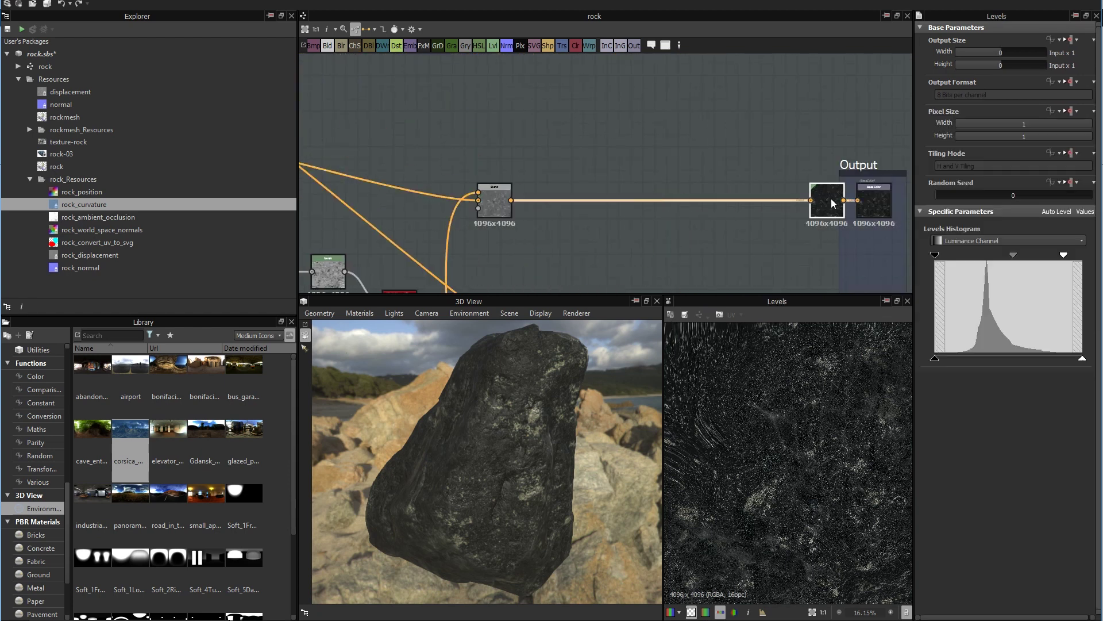
{"action": "scroll", "coordinate": [787, 234], "scroll_direction": "down", "scroll_amount": 2}
{"action": "scroll", "coordinate": [802, 422], "scroll_direction": "down", "scroll_amount": 1}
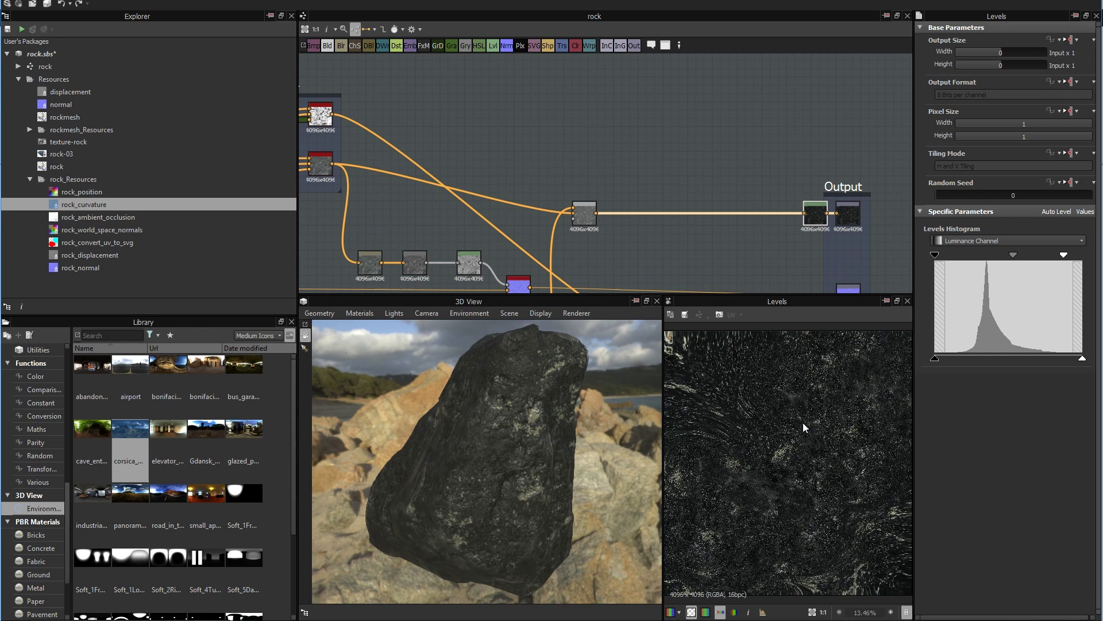
{"action": "left_click", "coordinate": [854, 216]}
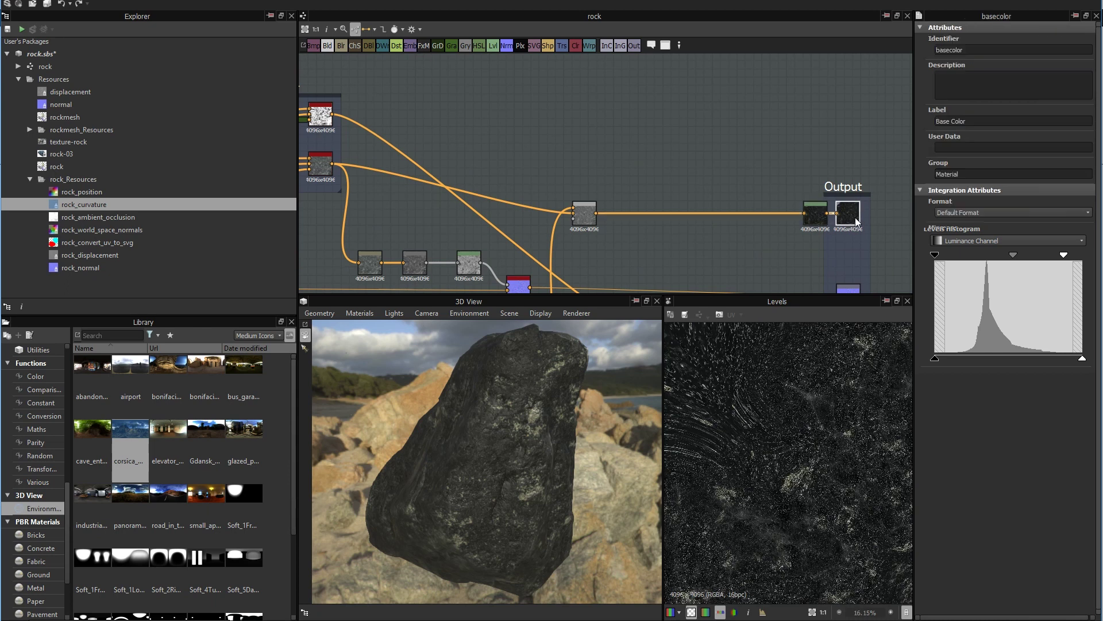
Locate the height_normal_blend node on the normal map branch, preview it, and check its settings
{"action": "middle_click_drag", "start_coordinate": [763, 262], "coordinate": [736, 201]}
{"action": "scroll", "coordinate": [736, 202], "scroll_direction": "down", "scroll_amount": 1}
{"action": "middle_click_drag", "start_coordinate": [612, 224], "coordinate": [715, 174]}
{"action": "scroll", "coordinate": [715, 174], "scroll_direction": "down", "scroll_amount": 1}
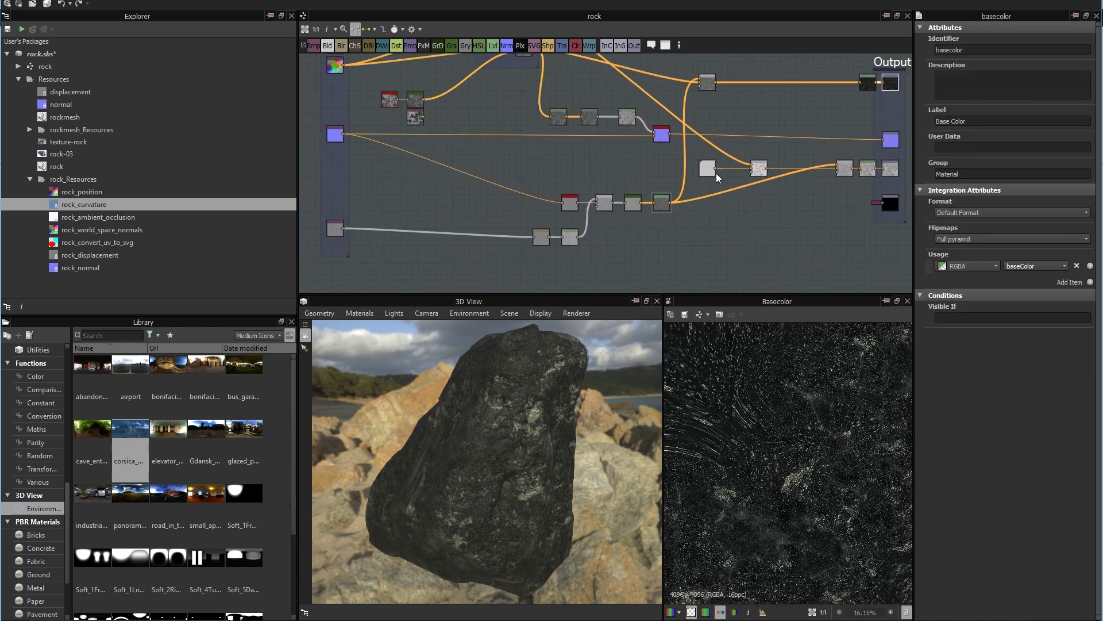
{"action": "middle_click_drag", "start_coordinate": [782, 221], "coordinate": [664, 246]}
{"action": "scroll", "coordinate": [664, 246], "scroll_direction": "up", "scroll_amount": 3}
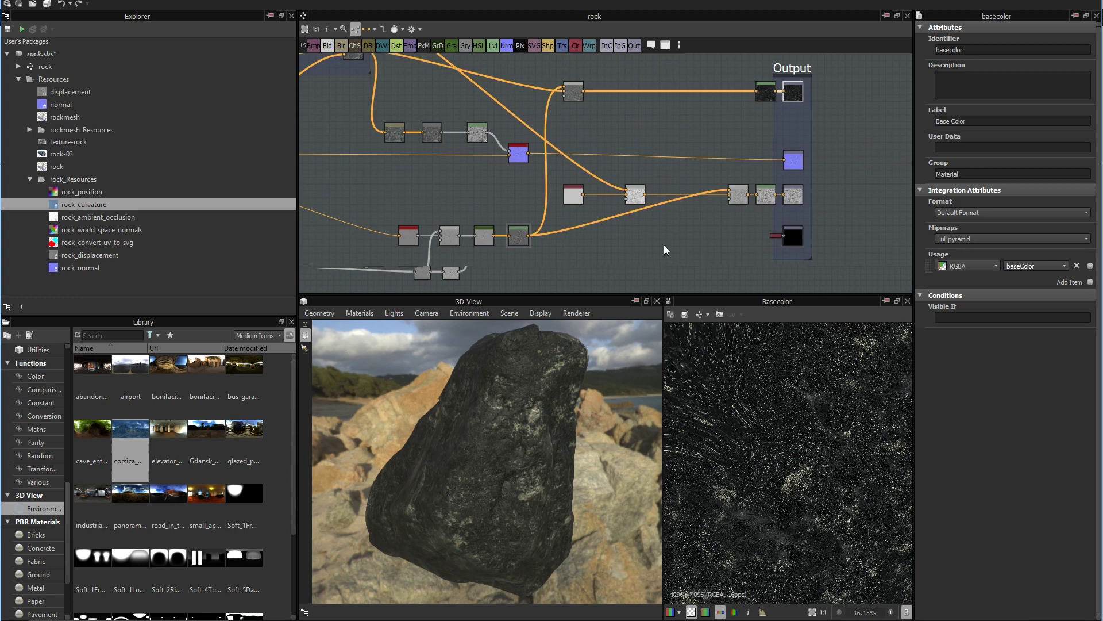
{"action": "middle_click_drag", "start_coordinate": [554, 161], "coordinate": [828, 223]}
{"action": "scroll", "coordinate": [657, 213], "scroll_direction": "down", "scroll_amount": 3}
{"action": "middle_click_drag", "start_coordinate": [673, 212], "coordinate": [645, 219]}
{"action": "scroll", "coordinate": [686, 213], "scroll_direction": "up", "scroll_amount": 3}
{"action": "left_click", "coordinate": [743, 184]}
{"action": "double_click", "coordinate": [745, 188]}
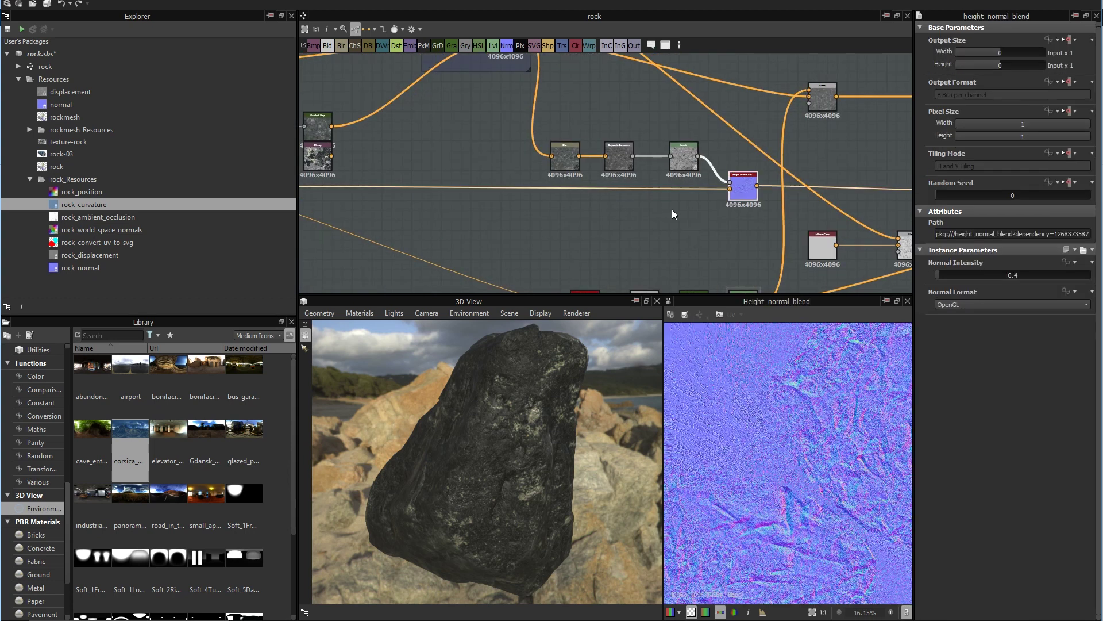
Preview the Levels node that supplies height to height_normal_blend and view its place in the graph
{"action": "scroll", "coordinate": [588, 215], "scroll_direction": "down", "scroll_amount": 2}
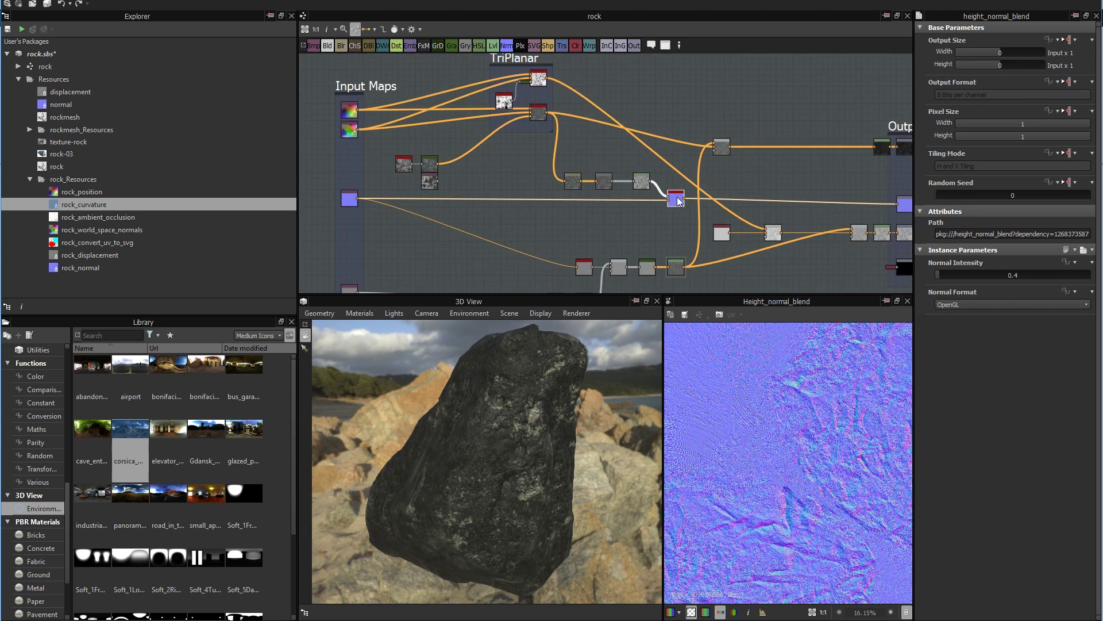
{"action": "scroll", "coordinate": [581, 213], "scroll_direction": "up", "scroll_amount": 2}
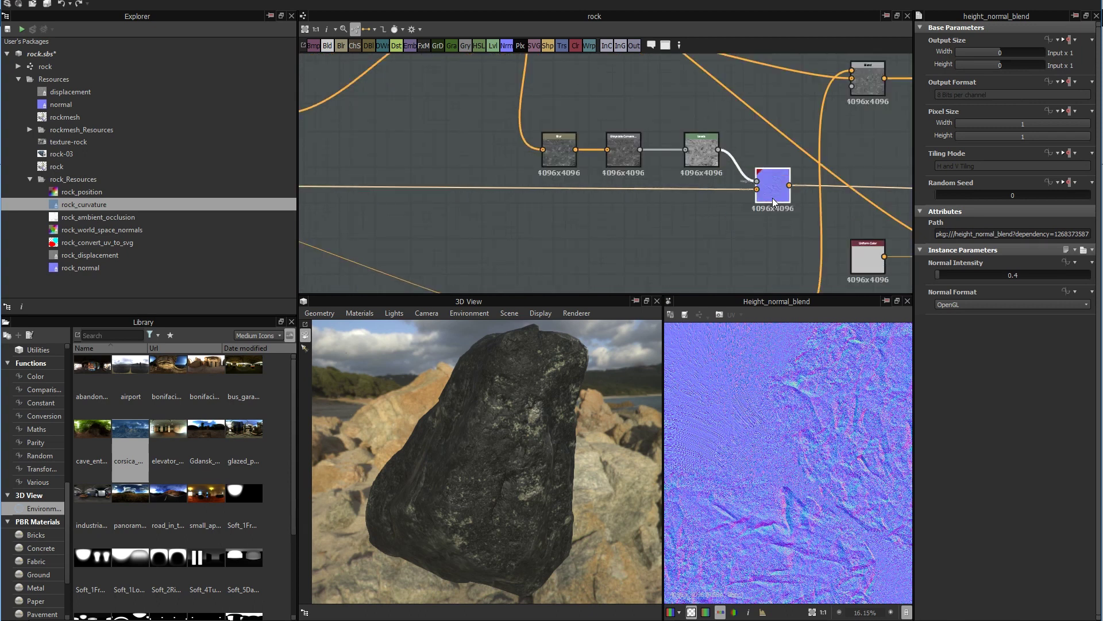
{"action": "double_click", "coordinate": [702, 150]}
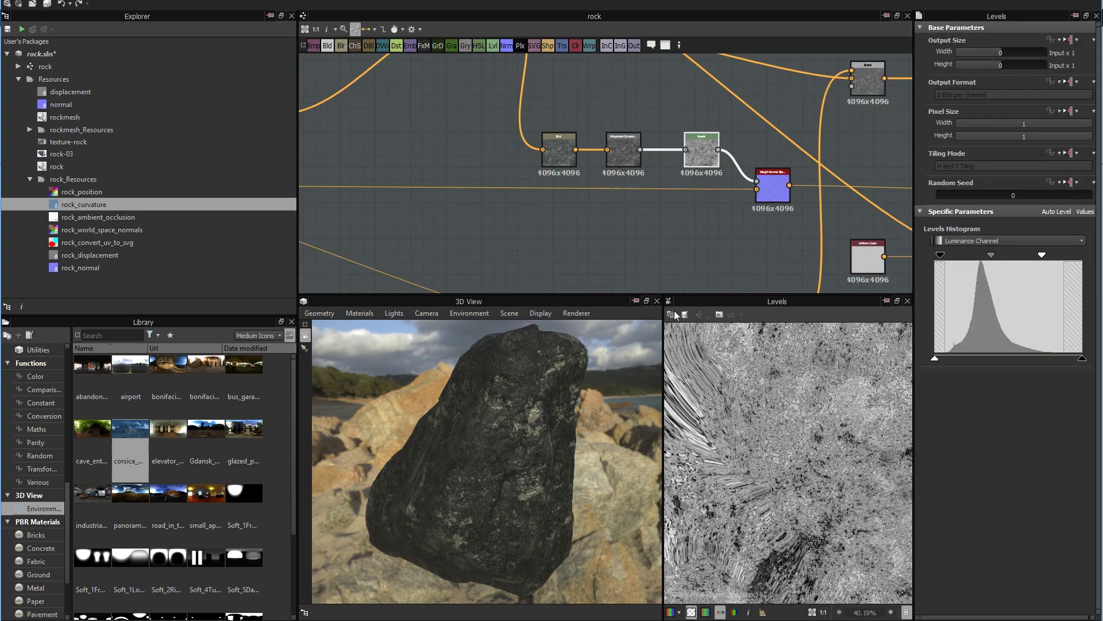
{"action": "scroll", "coordinate": [673, 227], "scroll_direction": "down", "scroll_amount": 1}
{"action": "scroll", "coordinate": [673, 227], "scroll_direction": "down", "scroll_amount": 1}
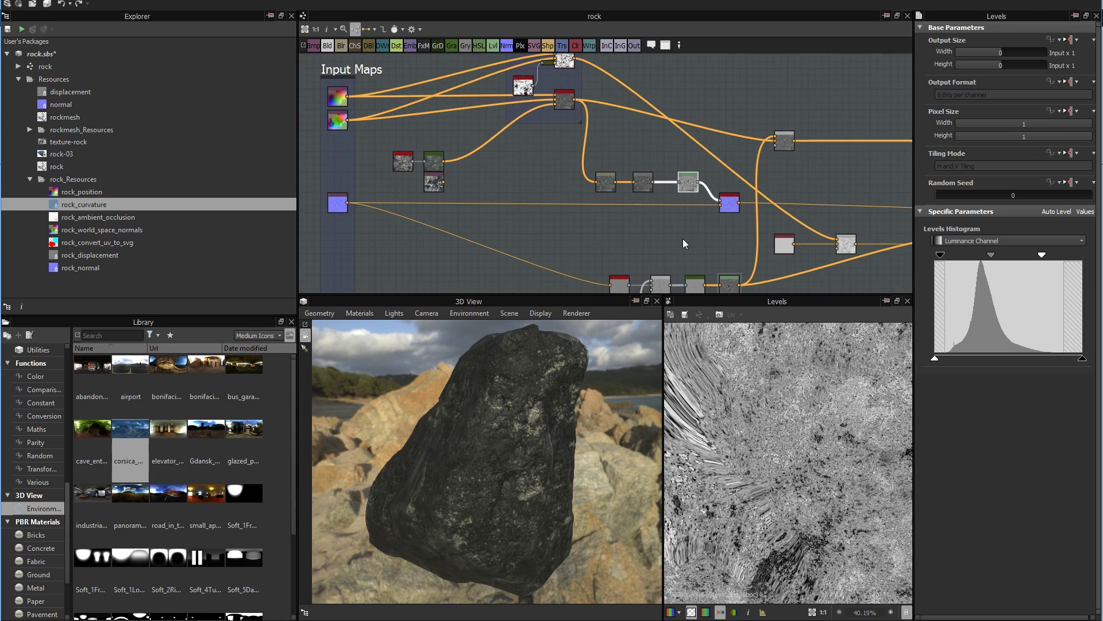
Preview the Grayscale Conversion and Blur nodes that precede the height Levels node, and reopen that Levels node
{"action": "scroll", "coordinate": [683, 239], "scroll_direction": "up", "scroll_amount": 2}
{"action": "double_click", "coordinate": [595, 131]}
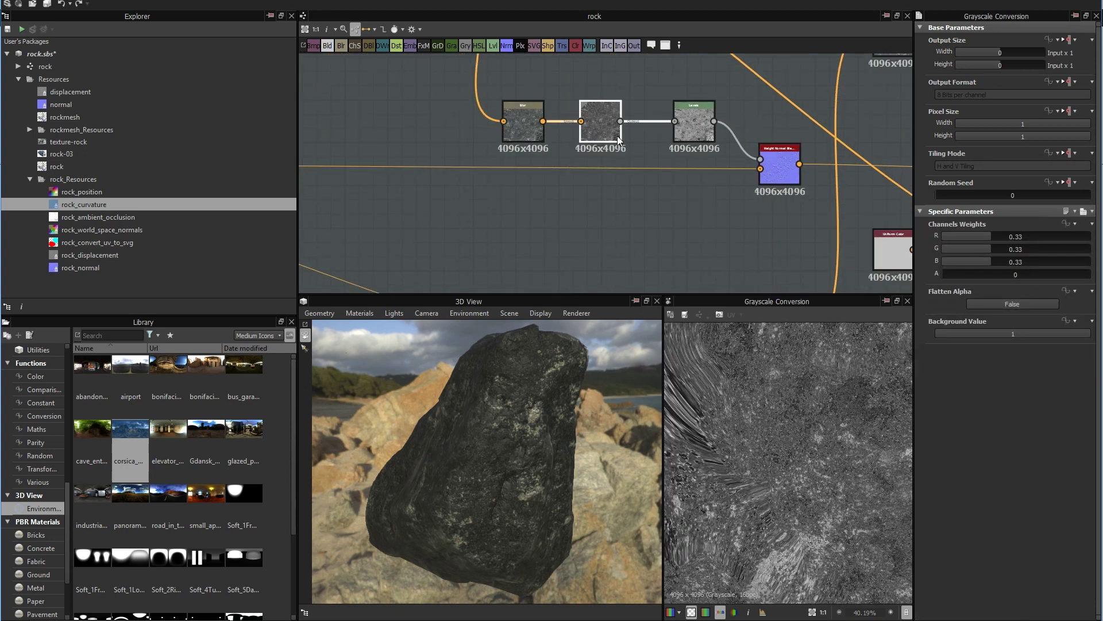
{"action": "double_click", "coordinate": [524, 128]}
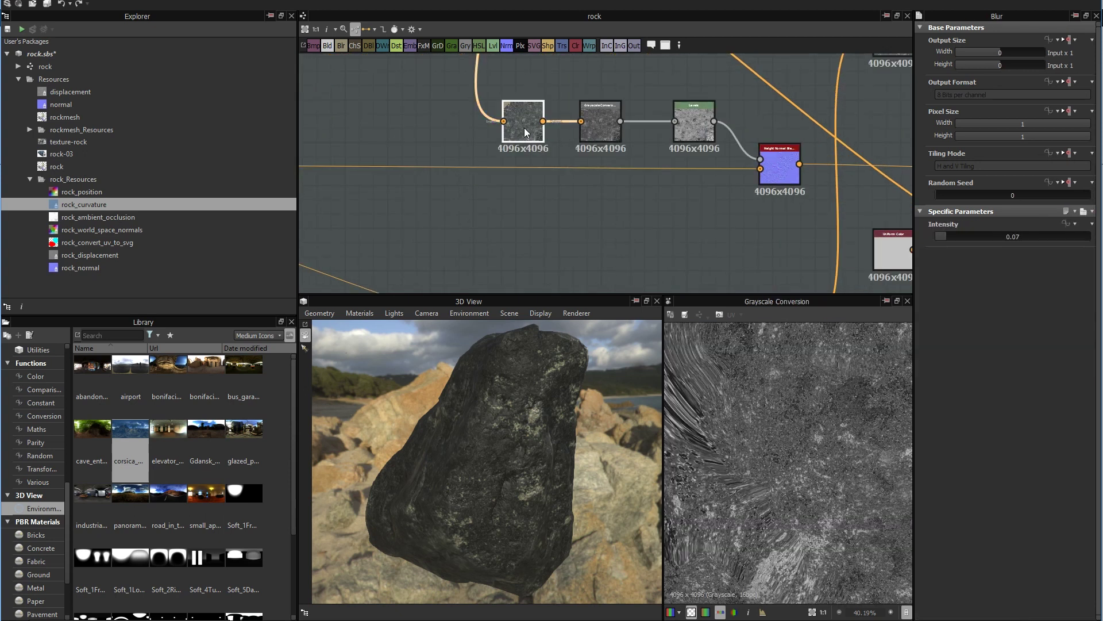
{"action": "double_click", "coordinate": [681, 130]}
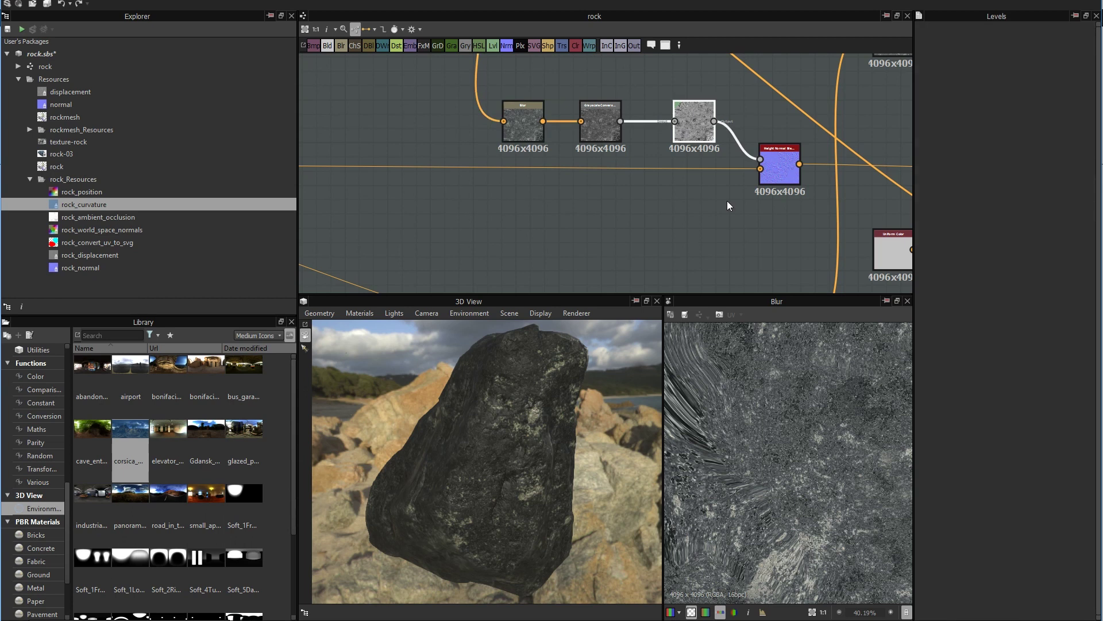
Try remapping the output black and white points of the Levels node feeding height_normal_blend, and restore the inverted output range
{"action": "scroll", "coordinate": [812, 216], "scroll_direction": "down", "scroll_amount": 1}
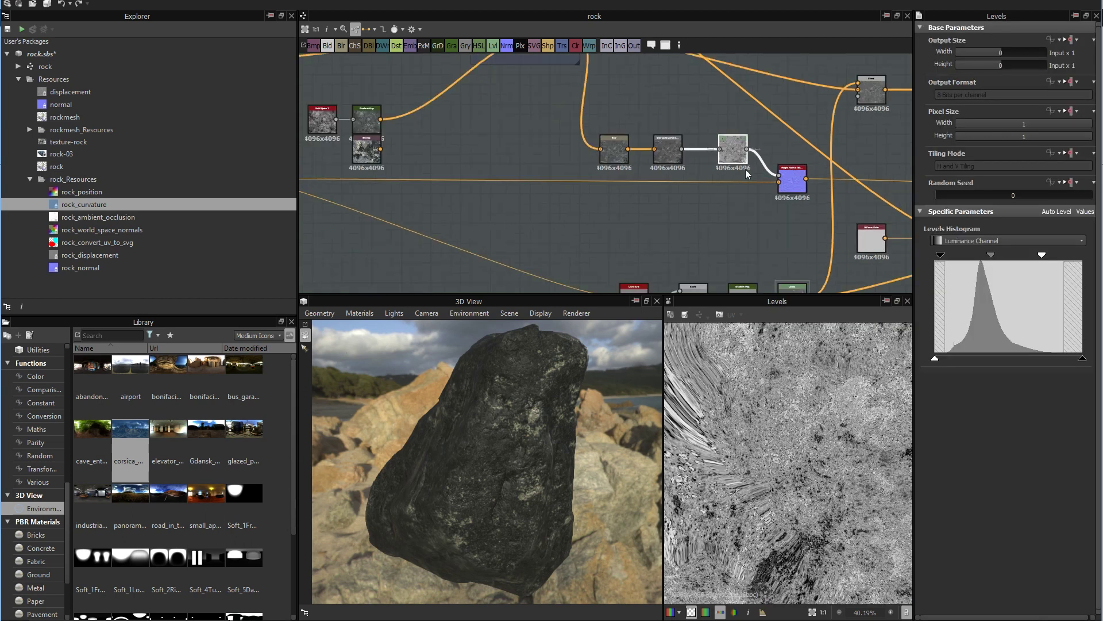
{"action": "middle_click_drag", "start_coordinate": [753, 212], "coordinate": [699, 198]}
{"action": "scroll", "coordinate": [723, 206], "scroll_direction": "up", "scroll_amount": 1}
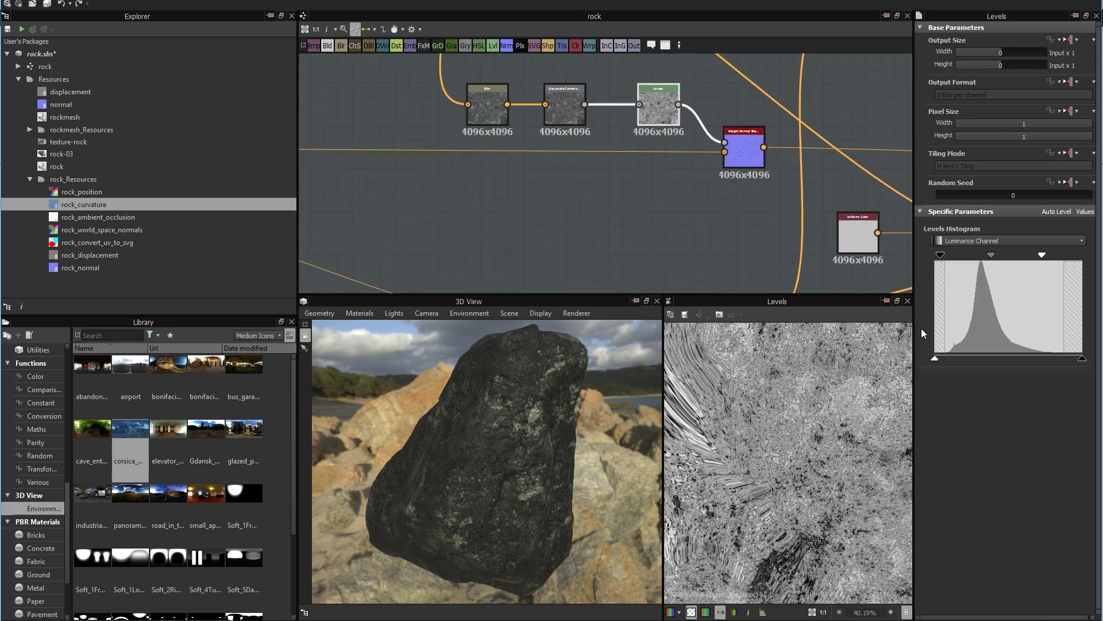
{"action": "left_click_drag", "start_coordinate": [935, 356], "coordinate": [939, 357]}
{"action": "left_click_drag", "start_coordinate": [1083, 359], "coordinate": [949, 359]}
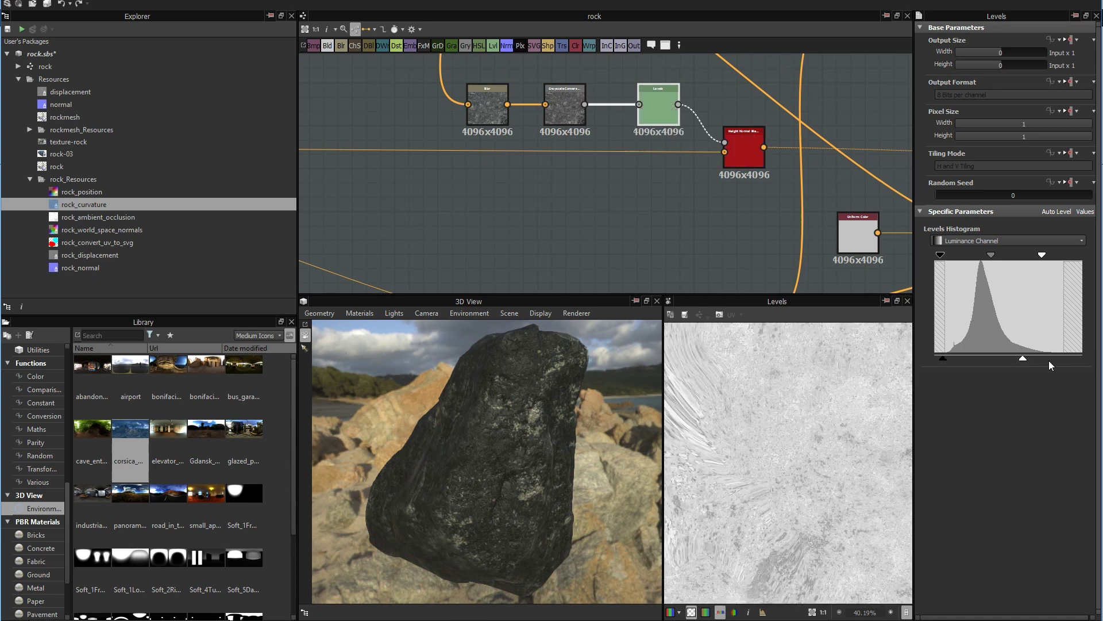
{"action": "left_click_drag", "start_coordinate": [1079, 366], "coordinate": [1087, 364]}
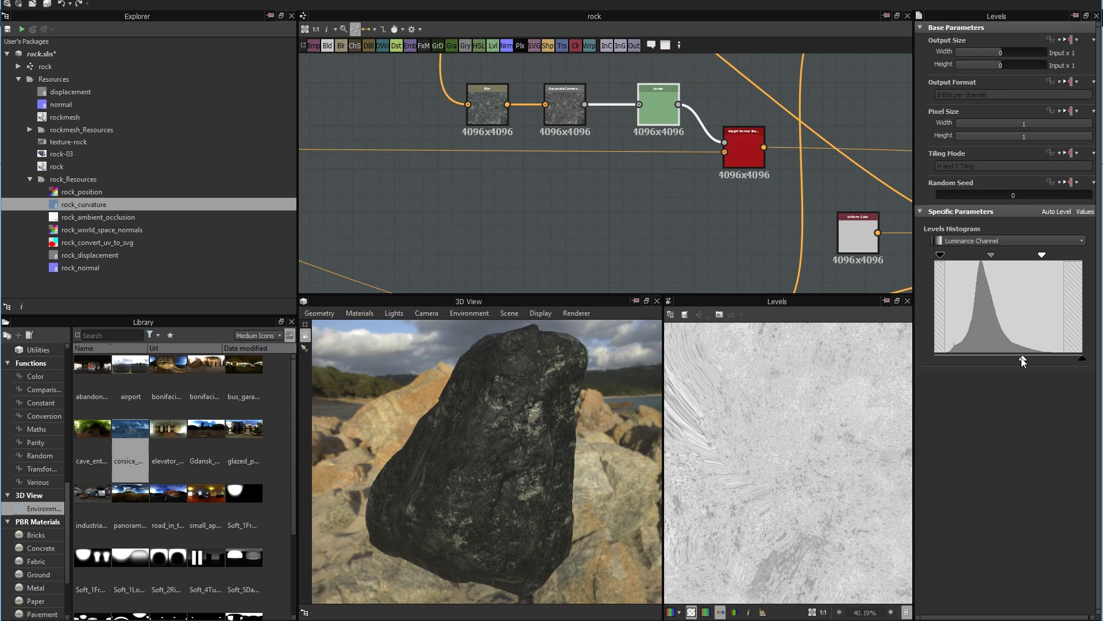
{"action": "left_click", "coordinate": [930, 359]}
Preview the Uniform Color node on the roughness branch and the Blend it feeds, and check their settings
{"action": "scroll", "coordinate": [679, 199], "scroll_direction": "down", "scroll_amount": 5}
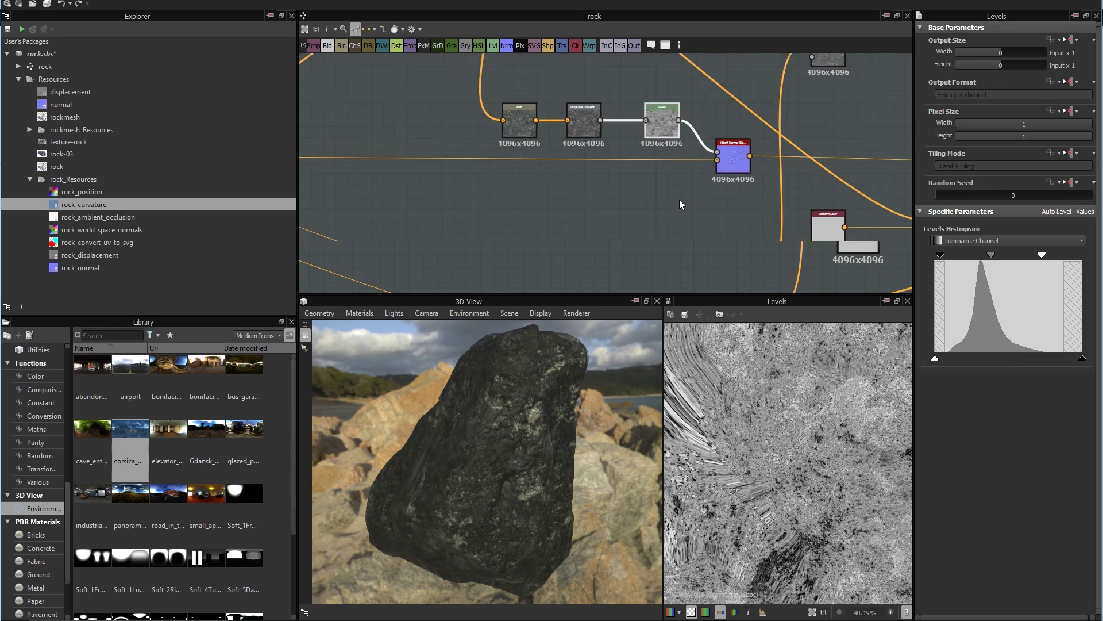
{"action": "scroll", "coordinate": [600, 165], "scroll_direction": "up", "scroll_amount": 3}
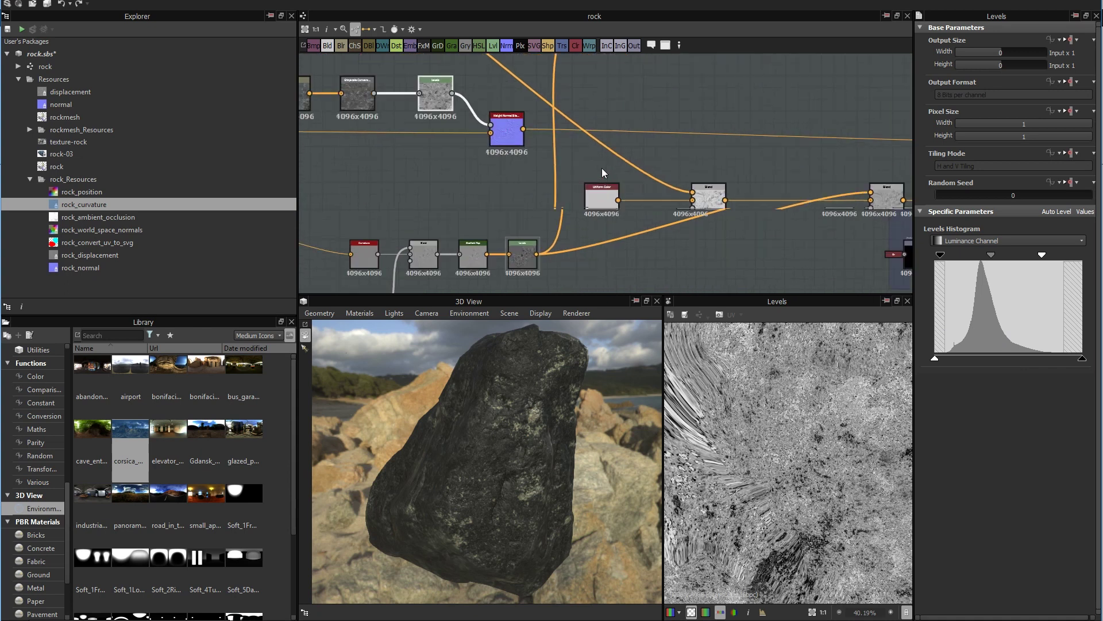
{"action": "left_click", "coordinate": [605, 204]}
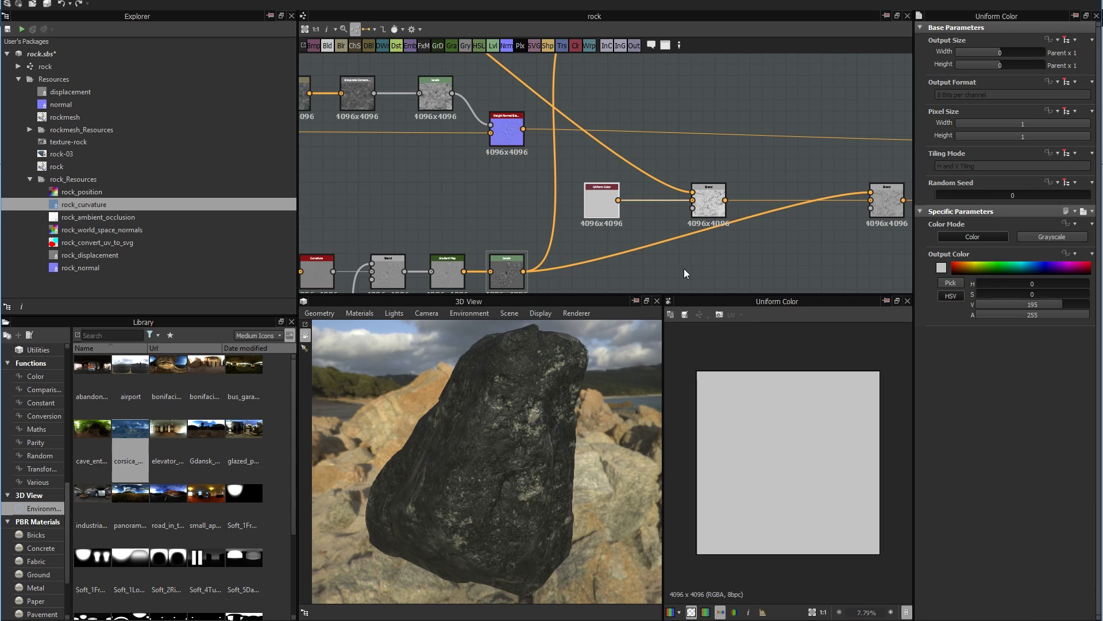
{"action": "left_click", "coordinate": [708, 196]}
{"action": "double_click", "coordinate": [708, 195]}
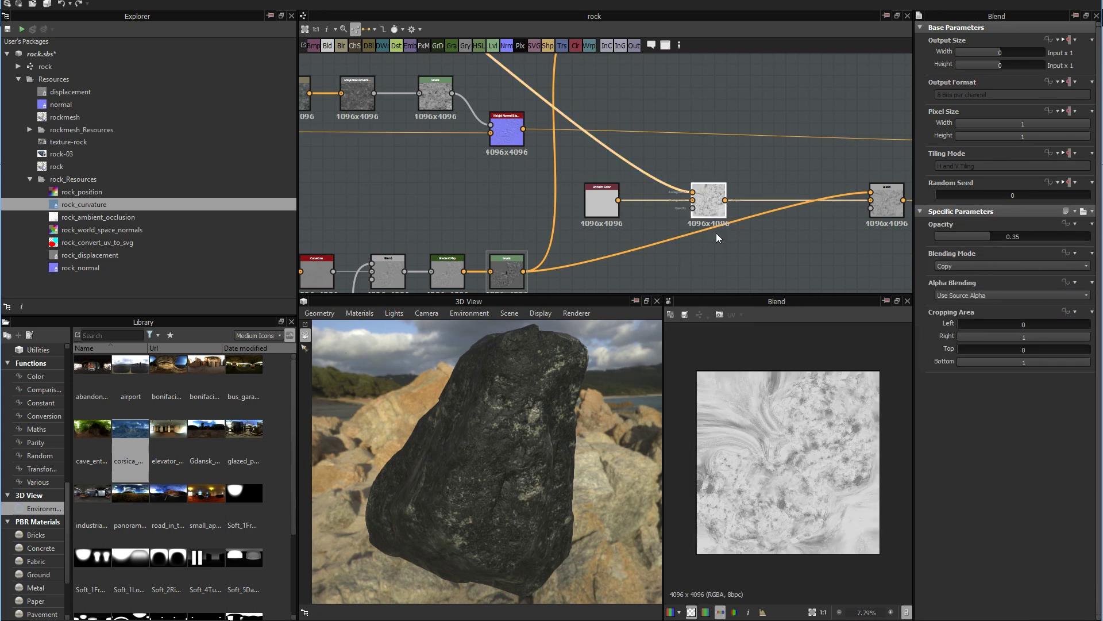
Trace the roughness Blend's input back to the TriPlanar frame and view the blended texture up close
{"action": "scroll", "coordinate": [640, 247], "scroll_direction": "down", "scroll_amount": 5}
{"action": "scroll", "coordinate": [610, 218], "scroll_direction": "up", "scroll_amount": 3}
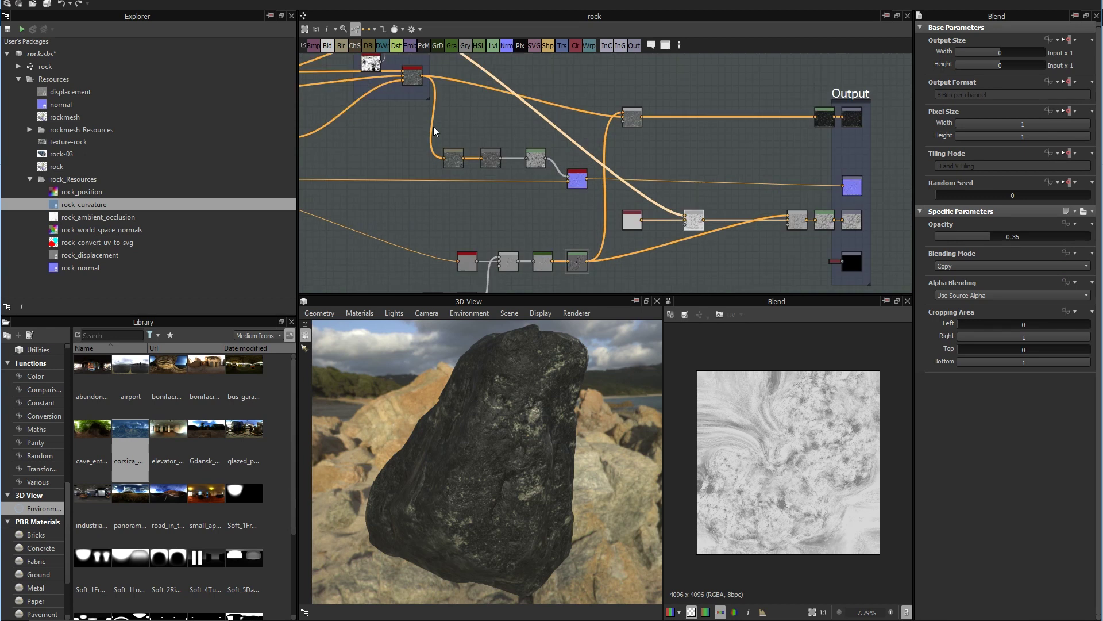
{"action": "middle_click_drag", "start_coordinate": [447, 122], "coordinate": [496, 157]}
{"action": "scroll", "coordinate": [496, 158], "scroll_direction": "down", "scroll_amount": 1}
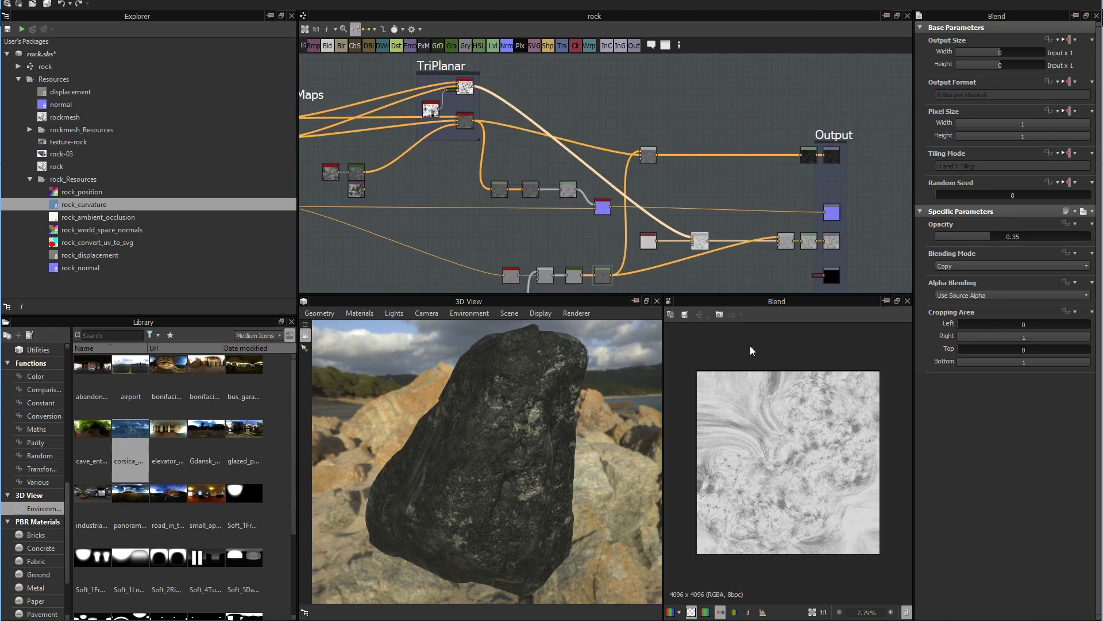
{"action": "scroll", "coordinate": [750, 401], "scroll_direction": "up", "scroll_amount": 4}
Preview the second roughness Blend and the curvature Levels node feeding it, and examine the combined texture up close
{"action": "double_click", "coordinate": [781, 243]}
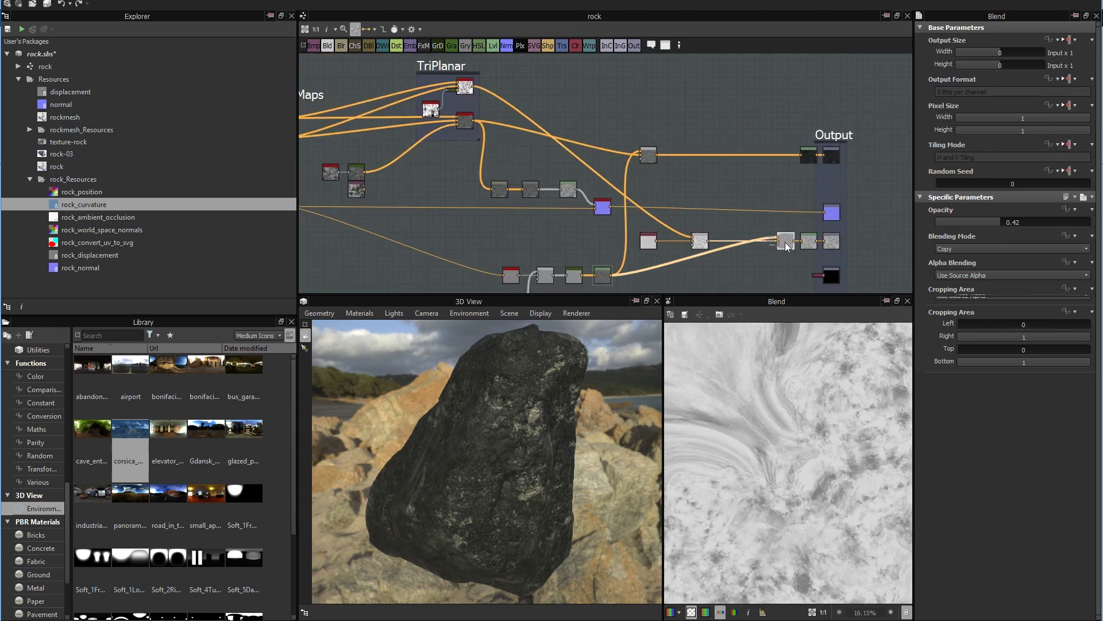
{"action": "scroll", "coordinate": [667, 245], "scroll_direction": "up", "scroll_amount": 2}
{"action": "scroll", "coordinate": [570, 251], "scroll_direction": "up", "scroll_amount": 1}
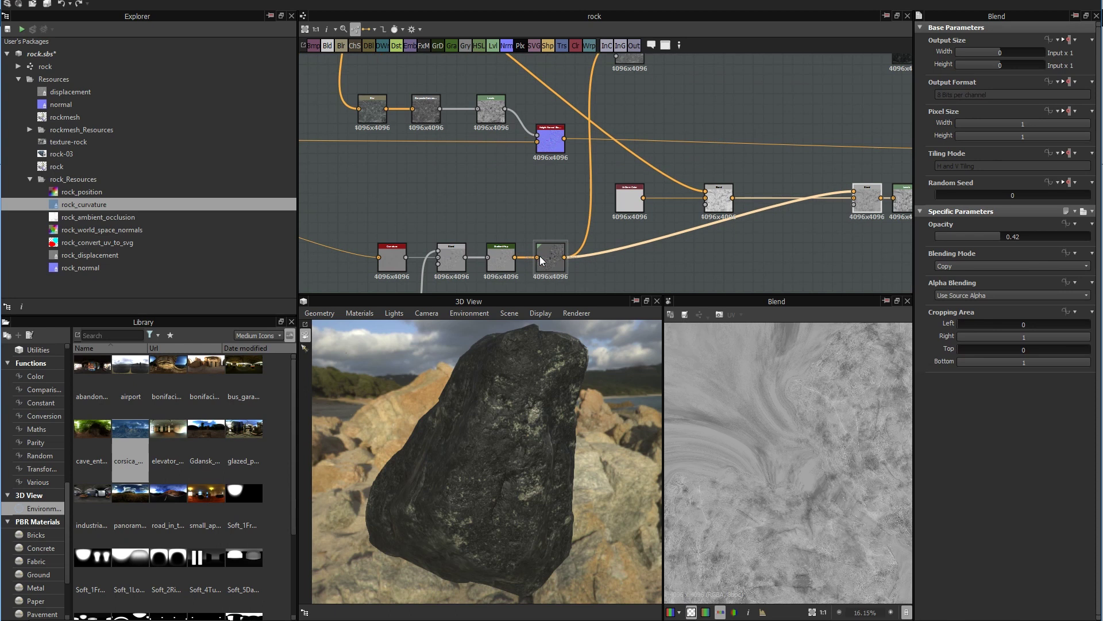
{"action": "double_click", "coordinate": [540, 256]}
{"action": "middle_click_drag", "start_coordinate": [741, 251], "coordinate": [581, 249]}
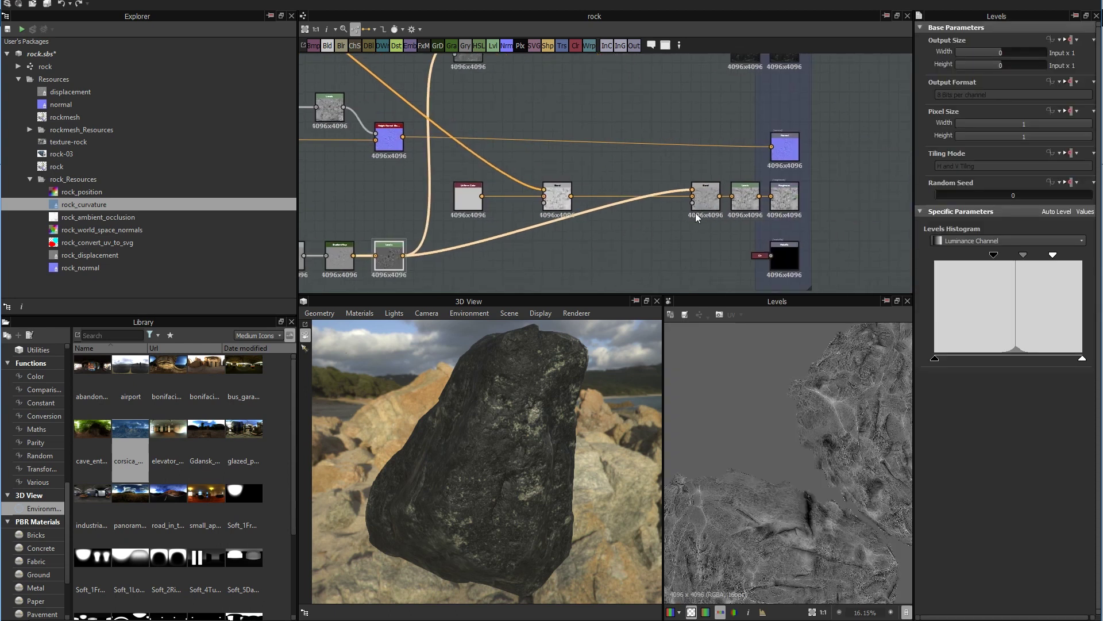
{"action": "double_click", "coordinate": [704, 196]}
{"action": "scroll", "coordinate": [794, 395], "scroll_direction": "up", "scroll_amount": 2}
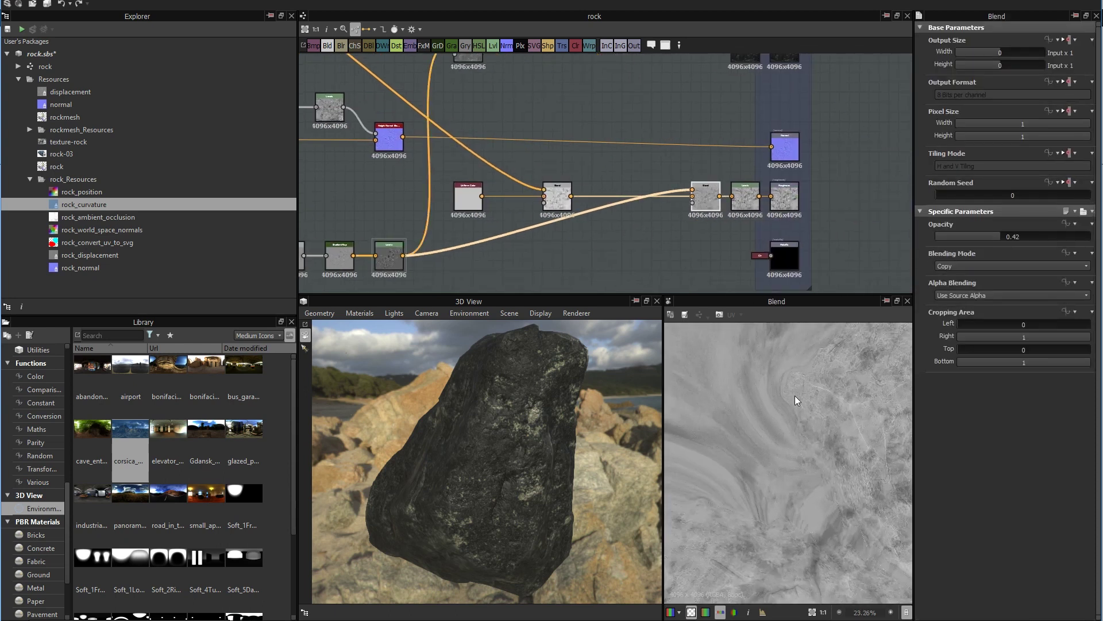
{"action": "scroll", "coordinate": [865, 431], "scroll_direction": "up", "scroll_amount": 2}
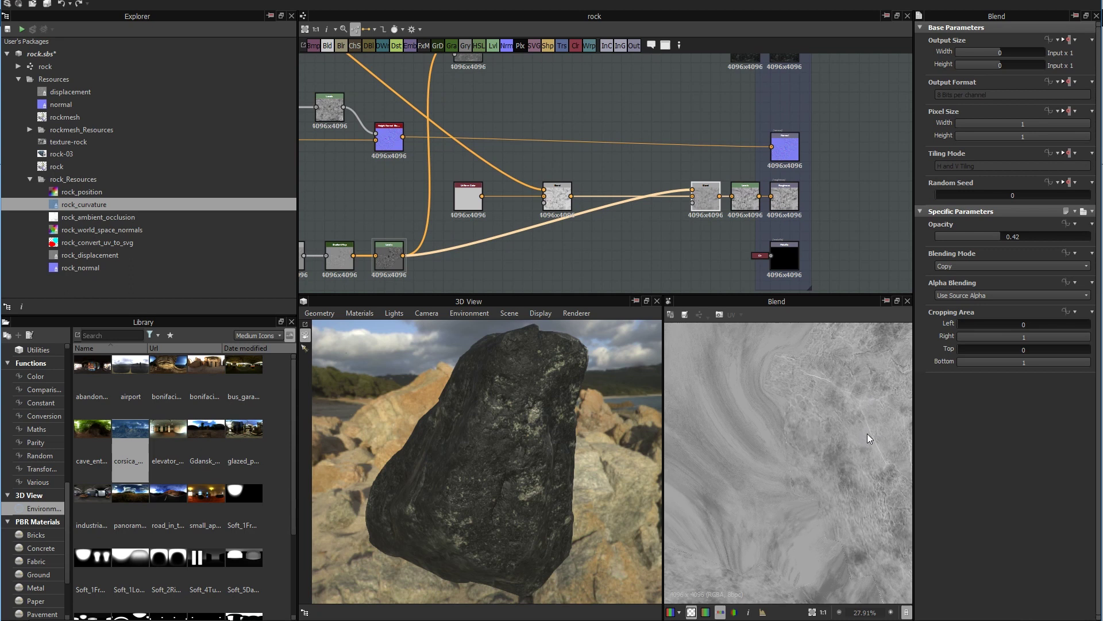
Preview the final Levels node of the roughness branch, and the Roughness and Metallic outputs
{"action": "double_click", "coordinate": [749, 197]}
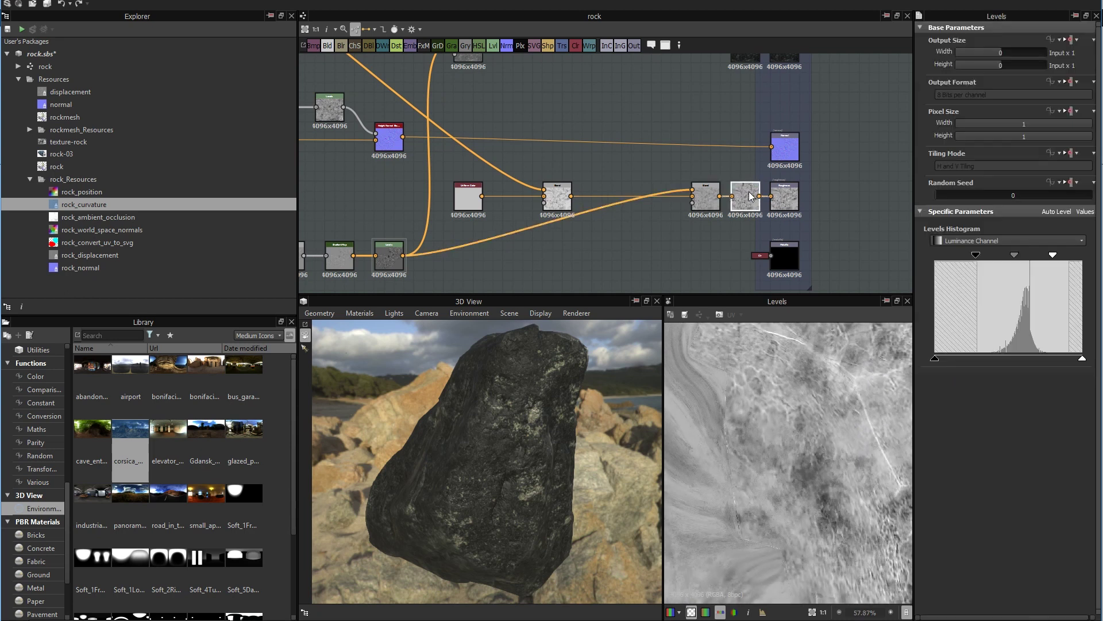
{"action": "scroll", "coordinate": [748, 196], "scroll_direction": "down", "scroll_amount": 2}
{"action": "scroll", "coordinate": [749, 197], "scroll_direction": "down", "scroll_amount": 1}
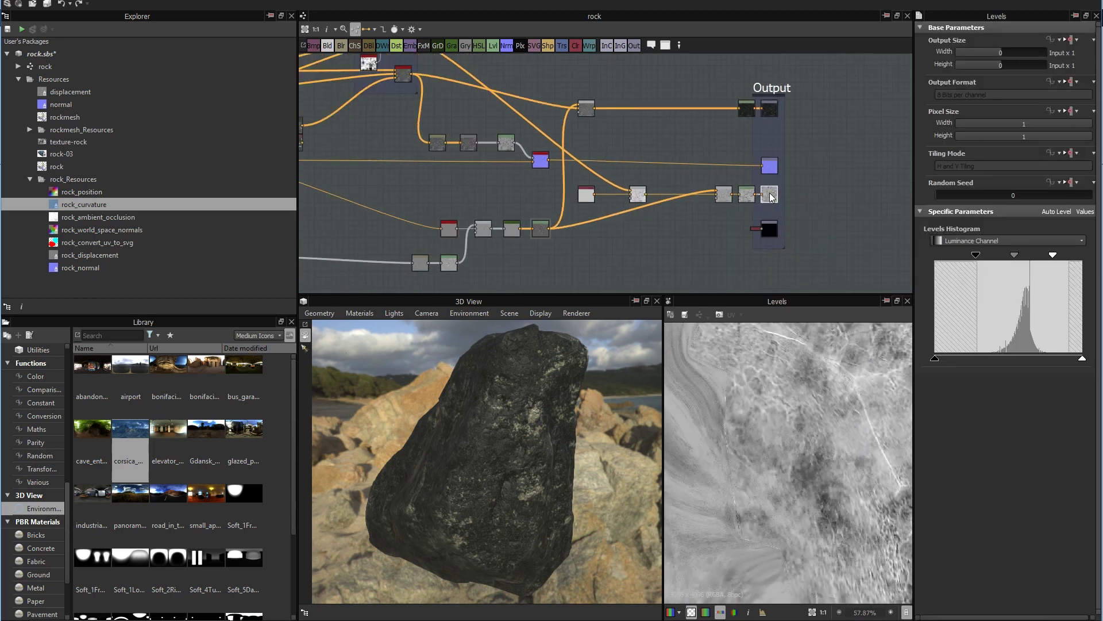
{"action": "double_click", "coordinate": [770, 195]}
{"action": "double_click", "coordinate": [769, 230]}
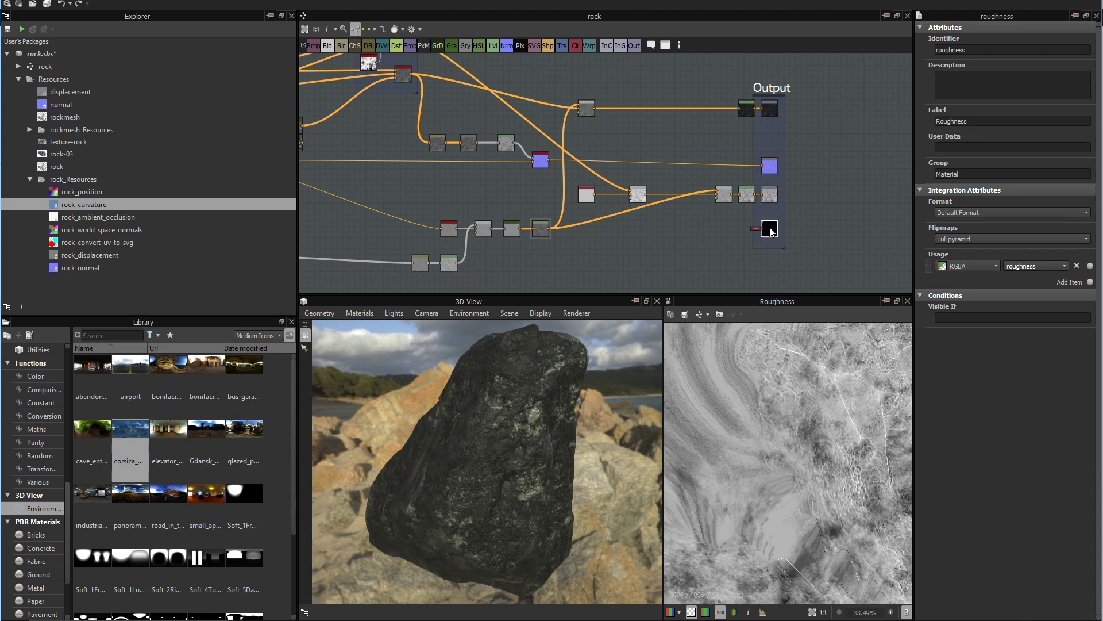
Review the whole graph from Input Maps to Output and orbit around the textured rock in the 3D view
{"action": "scroll", "coordinate": [684, 259], "scroll_direction": "down", "scroll_amount": 5}
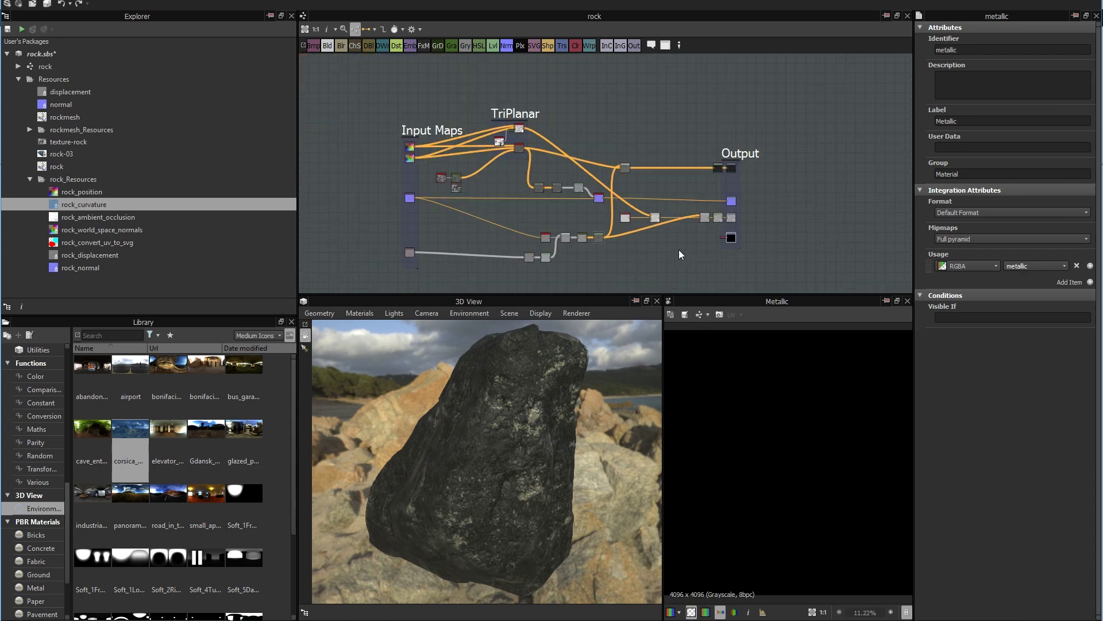
{"action": "left_click_drag", "start_coordinate": [621, 391], "coordinate": [575, 374]}
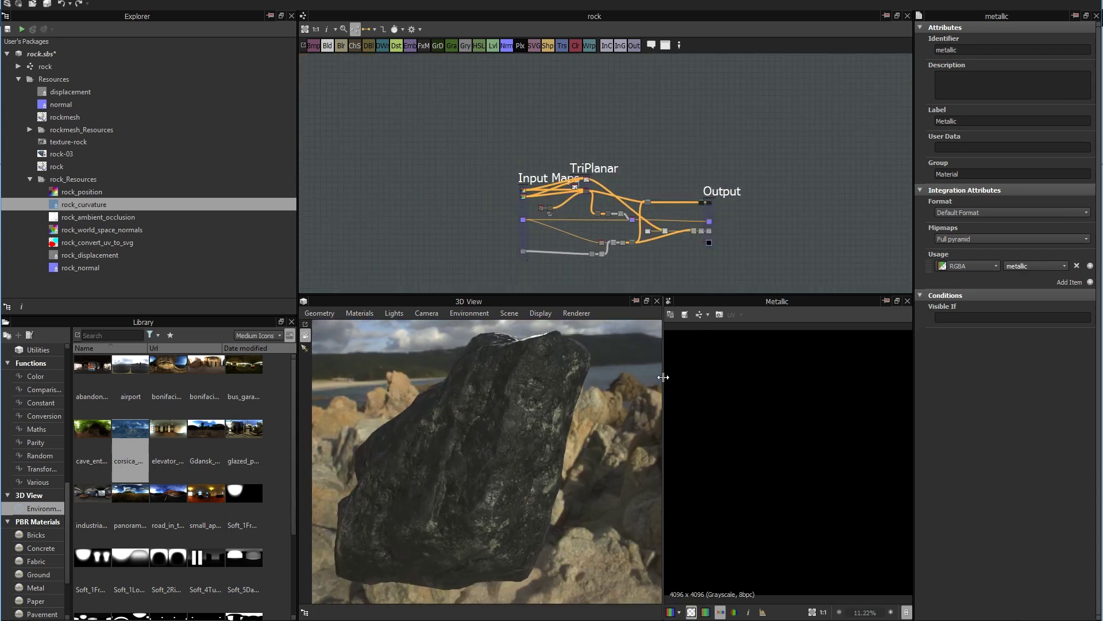
{"action": "scroll", "coordinate": [663, 247], "scroll_direction": "up", "scroll_amount": 4}
{"action": "middle_click_drag", "start_coordinate": [663, 247], "coordinate": [683, 236]}
{"action": "scroll", "coordinate": [683, 237], "scroll_direction": "down", "scroll_amount": 2}
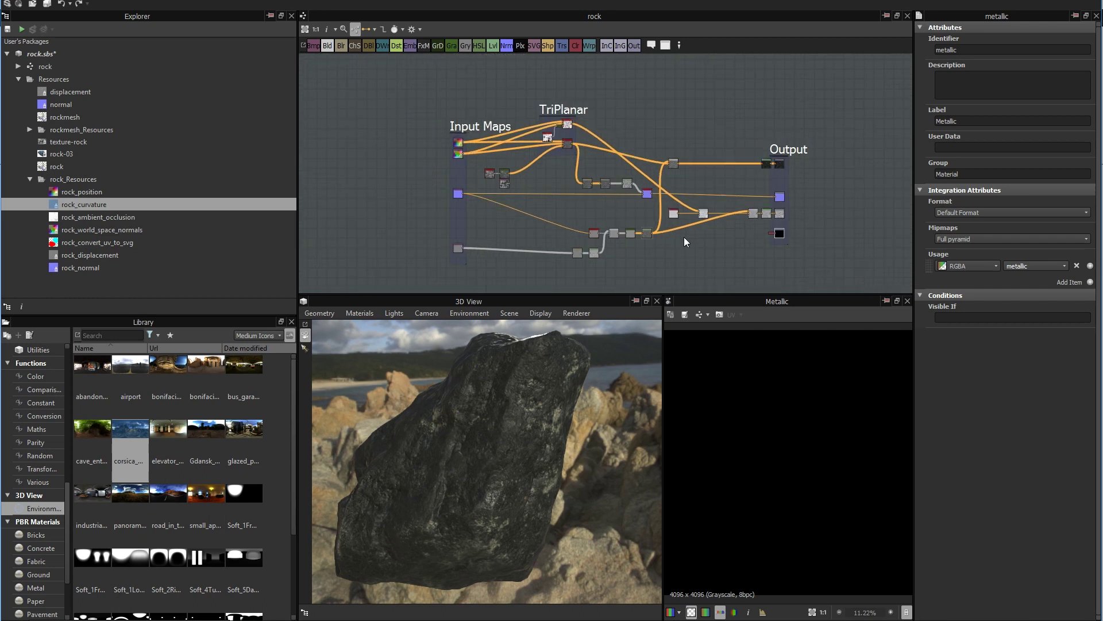
{"action": "scroll", "coordinate": [683, 236], "scroll_direction": "up", "scroll_amount": 1}
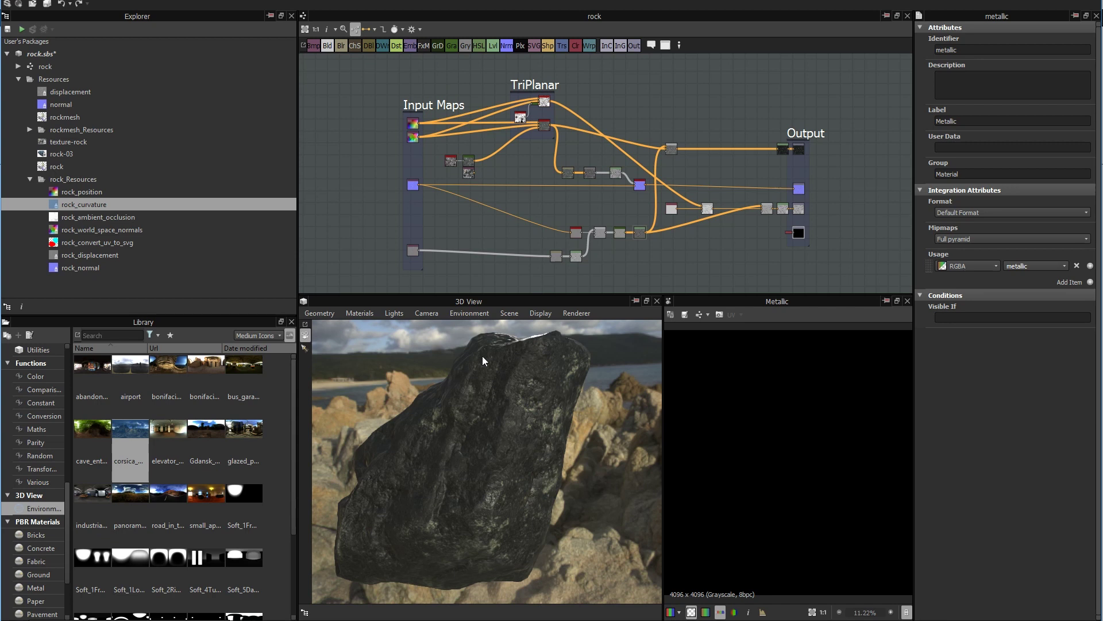
{"action": "left_click_drag", "start_coordinate": [482, 357], "coordinate": [513, 363]}
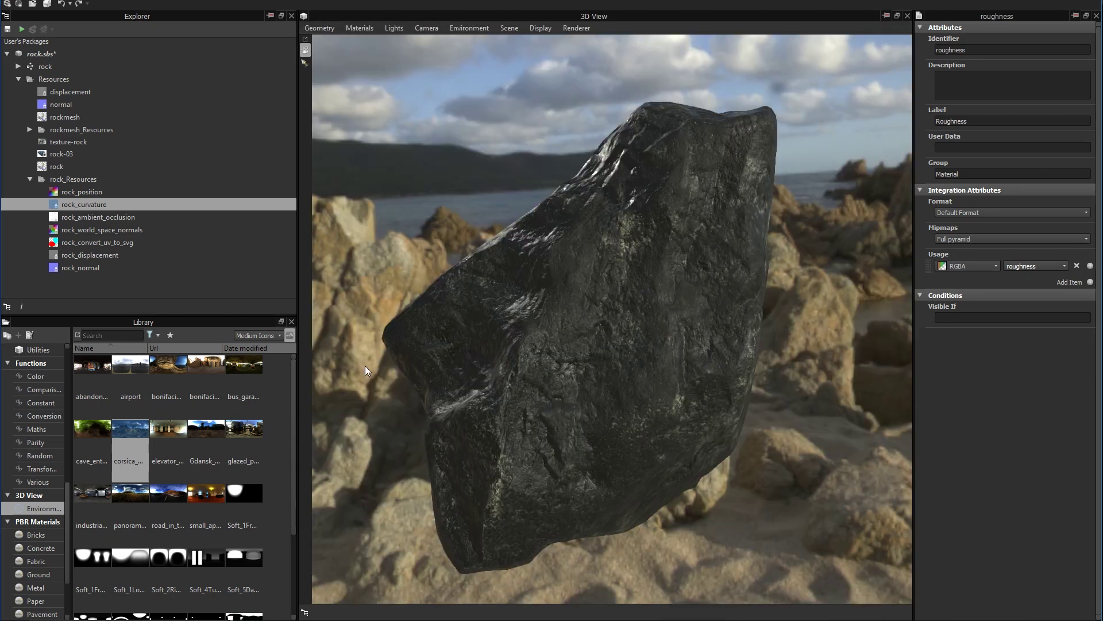
{"action": "left_click_drag", "start_coordinate": [365, 366], "coordinate": [446, 423]}
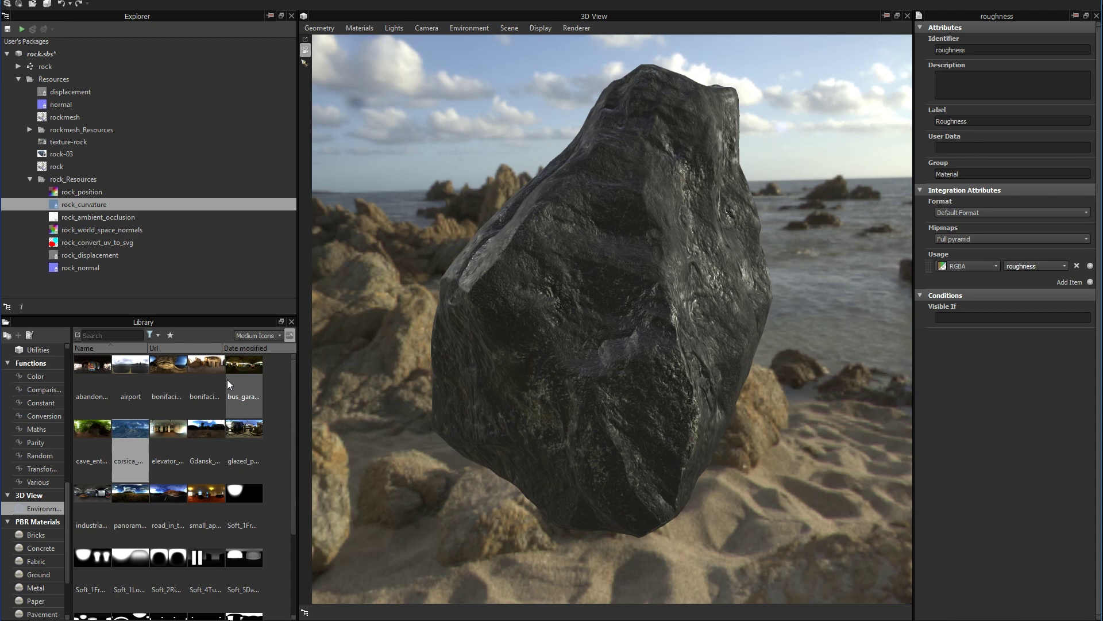
Light the rock with the airport environment and orbit around it to check how the material reacts
{"action": "left_click_drag", "start_coordinate": [125, 371], "coordinate": [361, 371]}
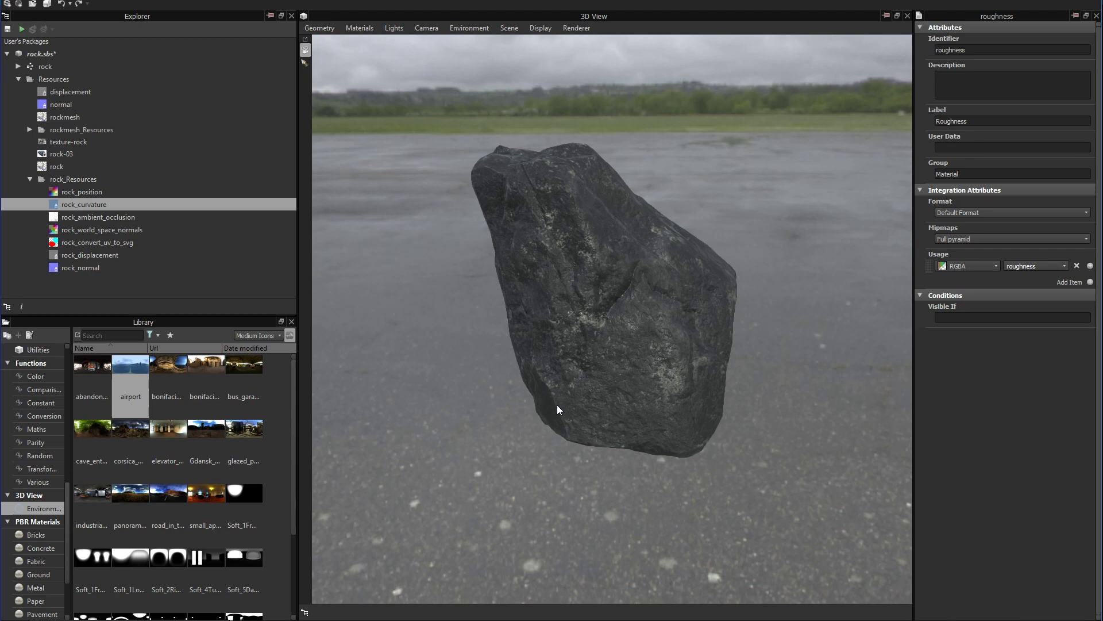
{"action": "left_click_drag", "start_coordinate": [558, 410], "coordinate": [559, 413]}
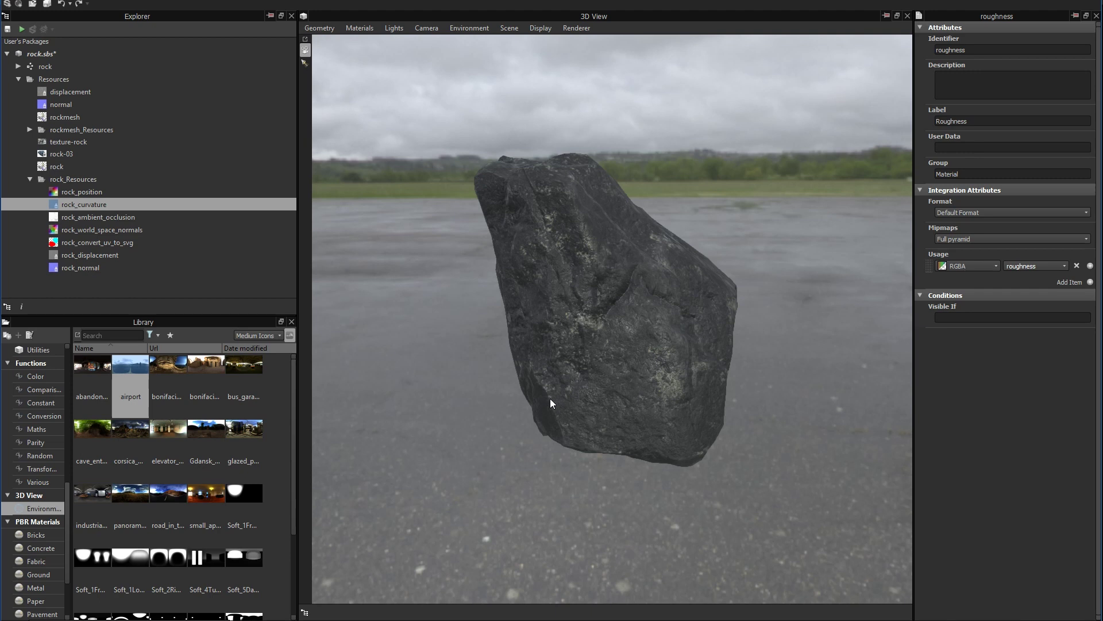
{"action": "left_click_drag", "start_coordinate": [690, 402], "coordinate": [511, 402]}
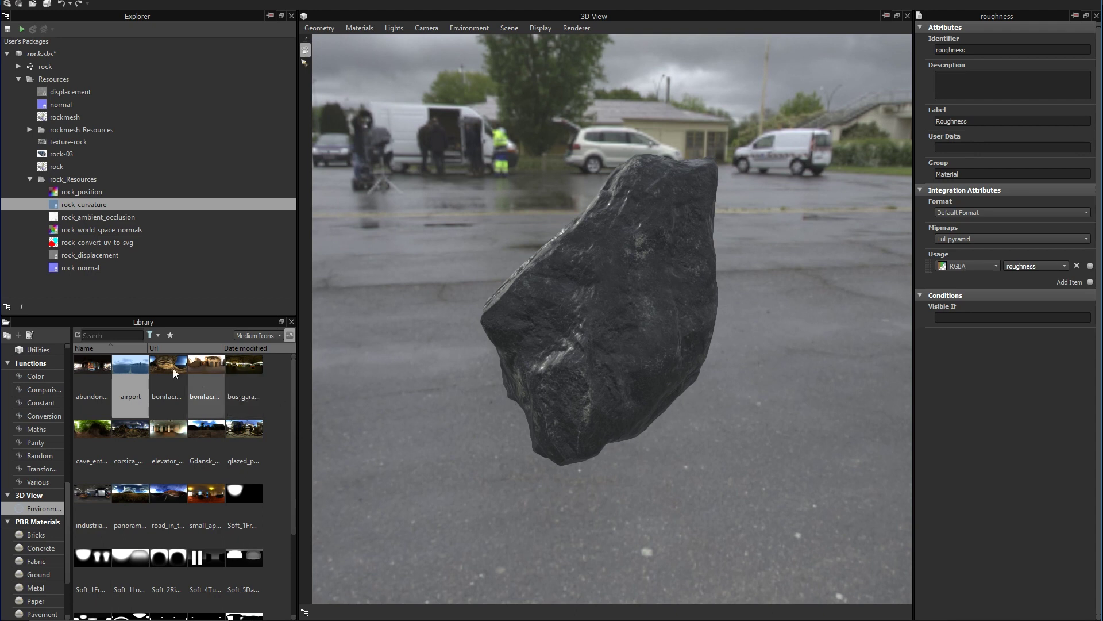
Light the rock with the second bonifacio street environment and orbit around it to check the material
{"action": "left_click_drag", "start_coordinate": [205, 368], "coordinate": [429, 370]}
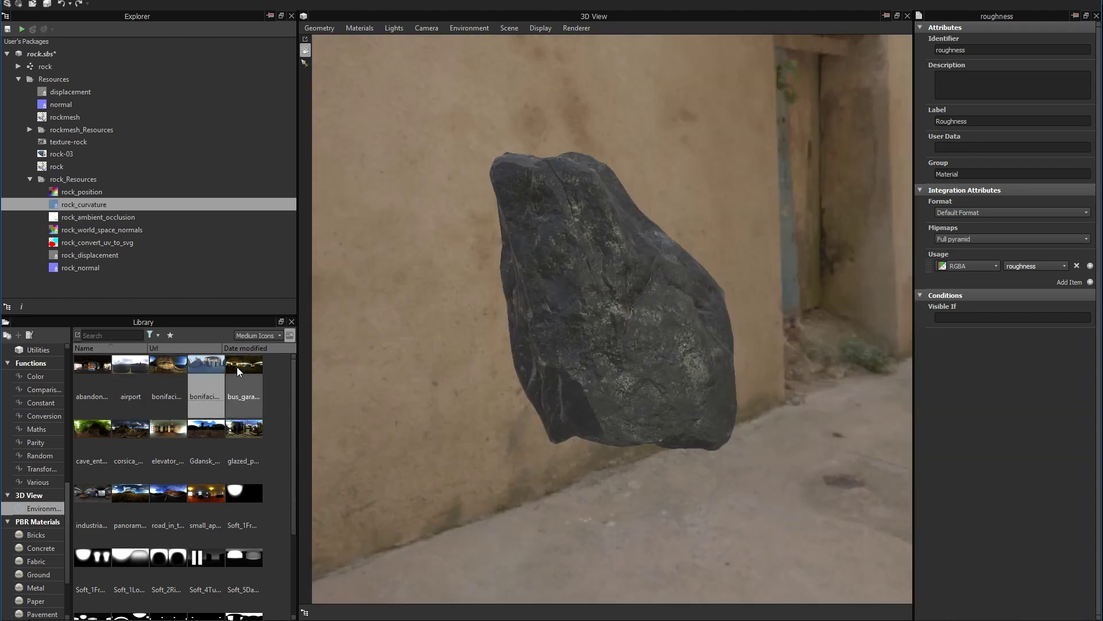
{"action": "left_click_drag", "start_coordinate": [237, 370], "coordinate": [764, 373]}
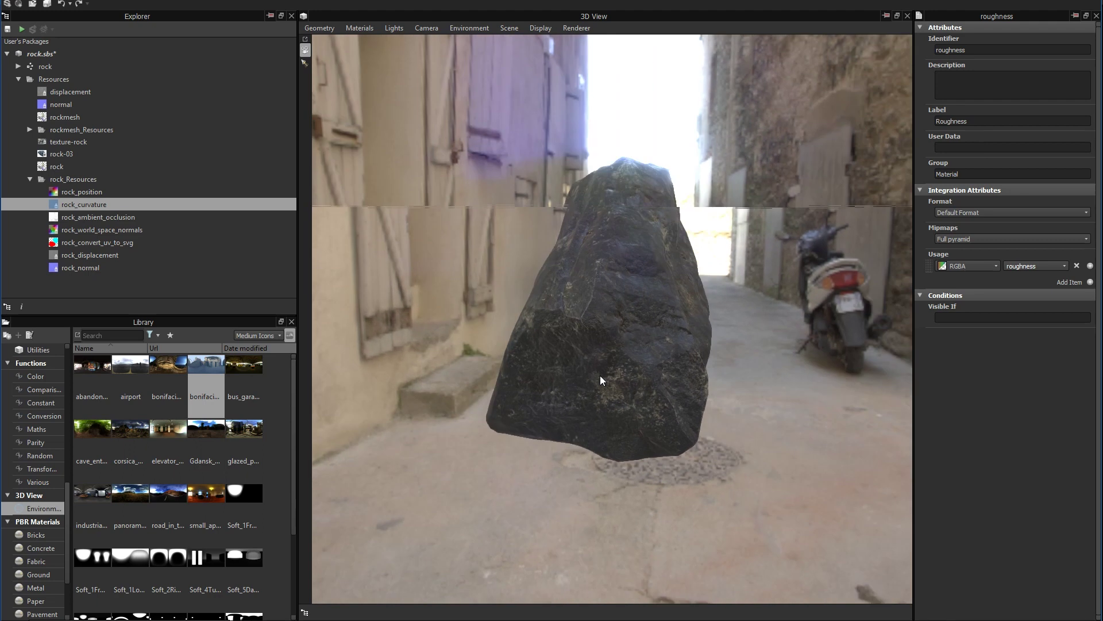
{"action": "left_click_drag", "start_coordinate": [600, 374], "coordinate": [798, 385]}
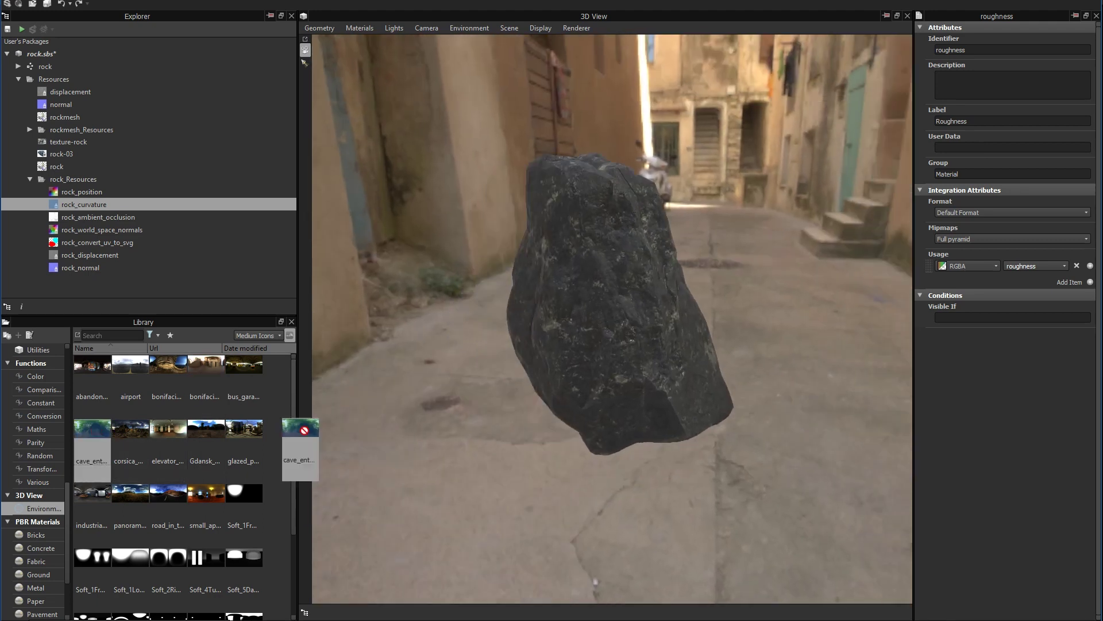
Try the cave entry, road and bus garage environments on the rock to compare the lighting
{"action": "left_click_drag", "start_coordinate": [305, 429], "coordinate": [444, 408]}
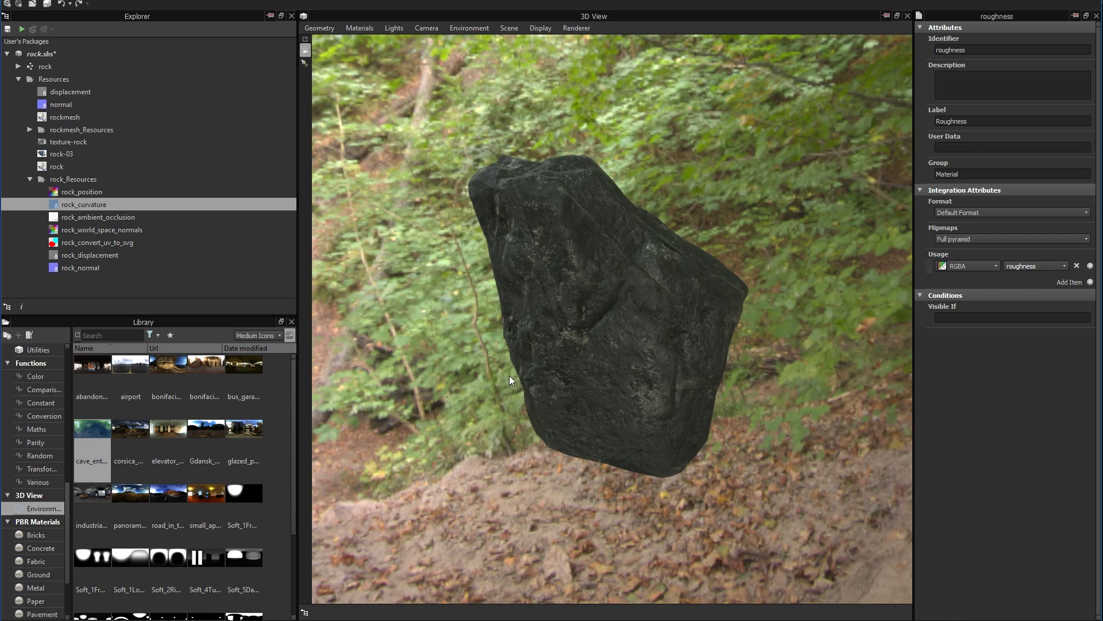
{"action": "left_click_drag", "start_coordinate": [509, 375], "coordinate": [244, 449]}
{"action": "left_click_drag", "start_coordinate": [168, 493], "coordinate": [428, 413]}
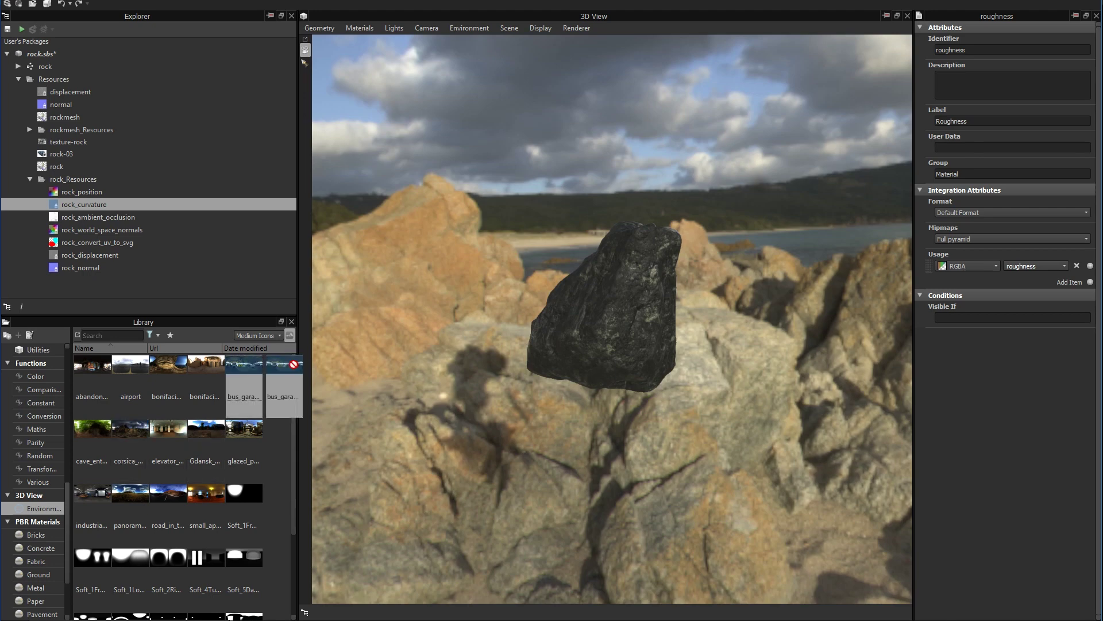
{"action": "left_click_drag", "start_coordinate": [292, 362], "coordinate": [408, 362]}
Orbit around the finished rock to examine its surface in the coastal environment
{"action": "left_click_drag", "start_coordinate": [684, 333], "coordinate": [519, 327]}
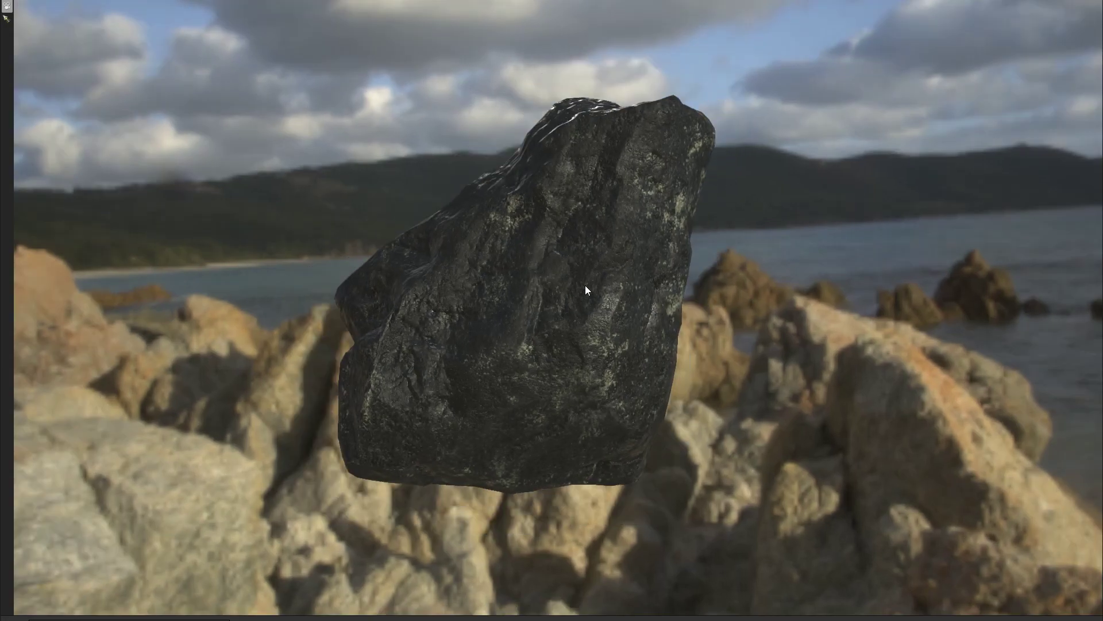
{"action": "mouse_move", "coordinate": [585, 285]}
{"action": "left_mouse_down"}
{"action": "mouse_move", "coordinate": [632, 322]}
{"action": "mouse_move", "coordinate": [698, 293]}
{"action": "mouse_move", "coordinate": [599, 298]}
{"action": "mouse_move", "coordinate": [578, 289]}
{"action": "left_mouse_up"}
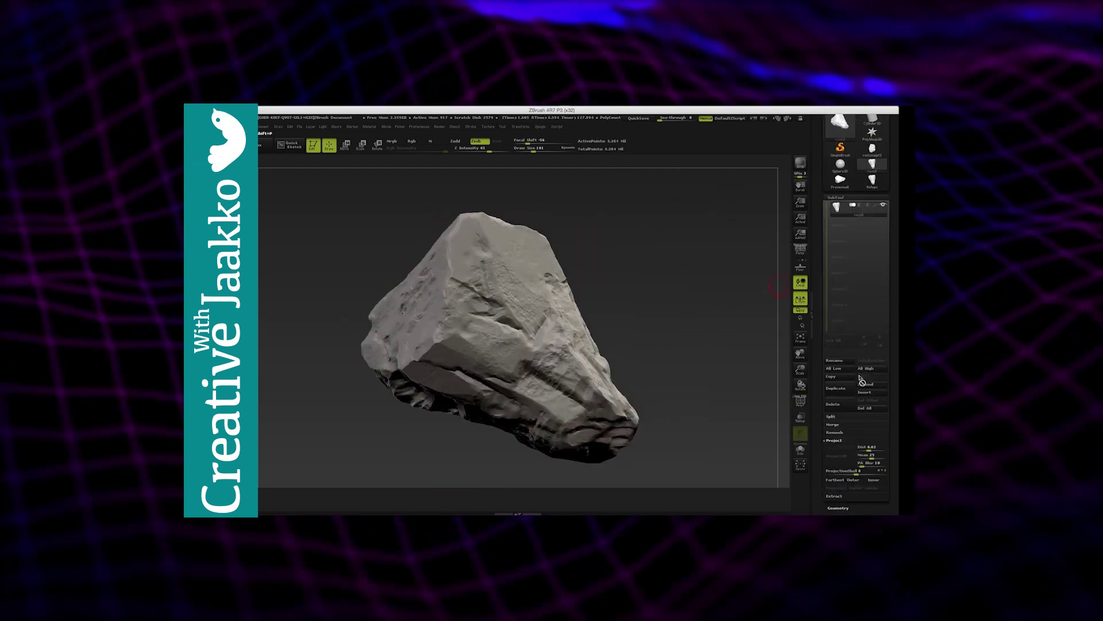
{"action": "left_click", "coordinate": [860, 193]}
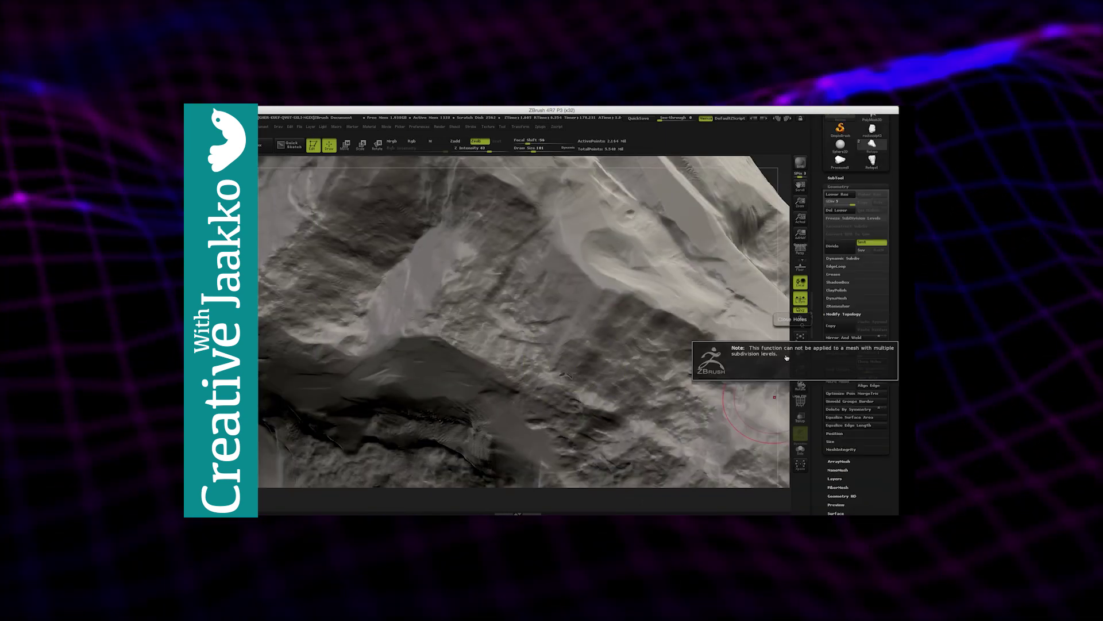
{"action": "right_click_drag", "start_coordinate": [705, 370], "coordinate": [703, 276], "text": "ctrl"}
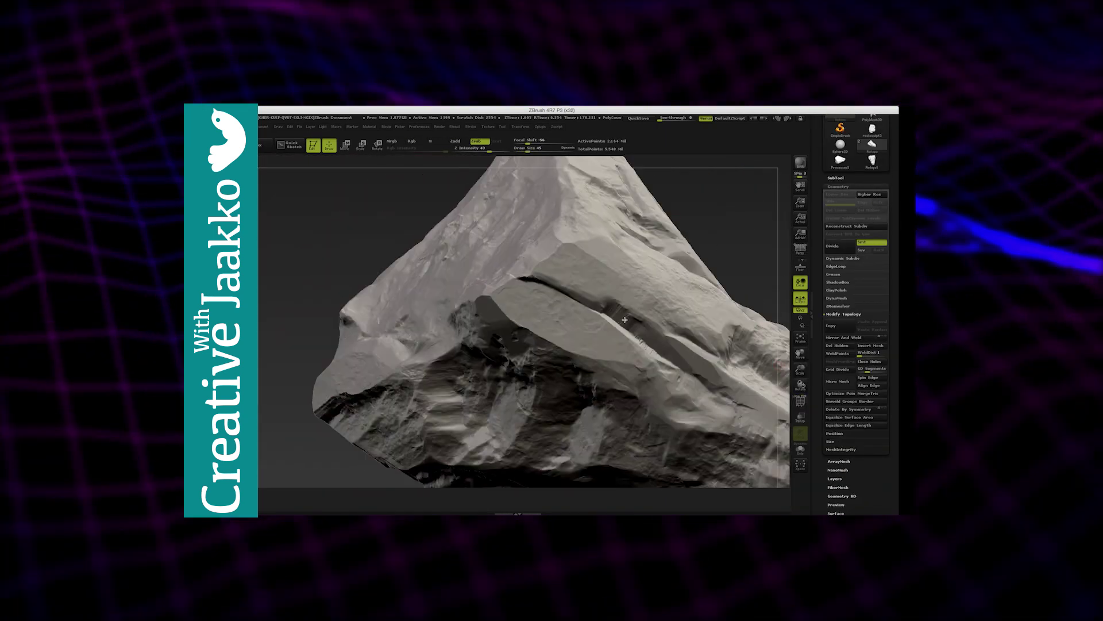